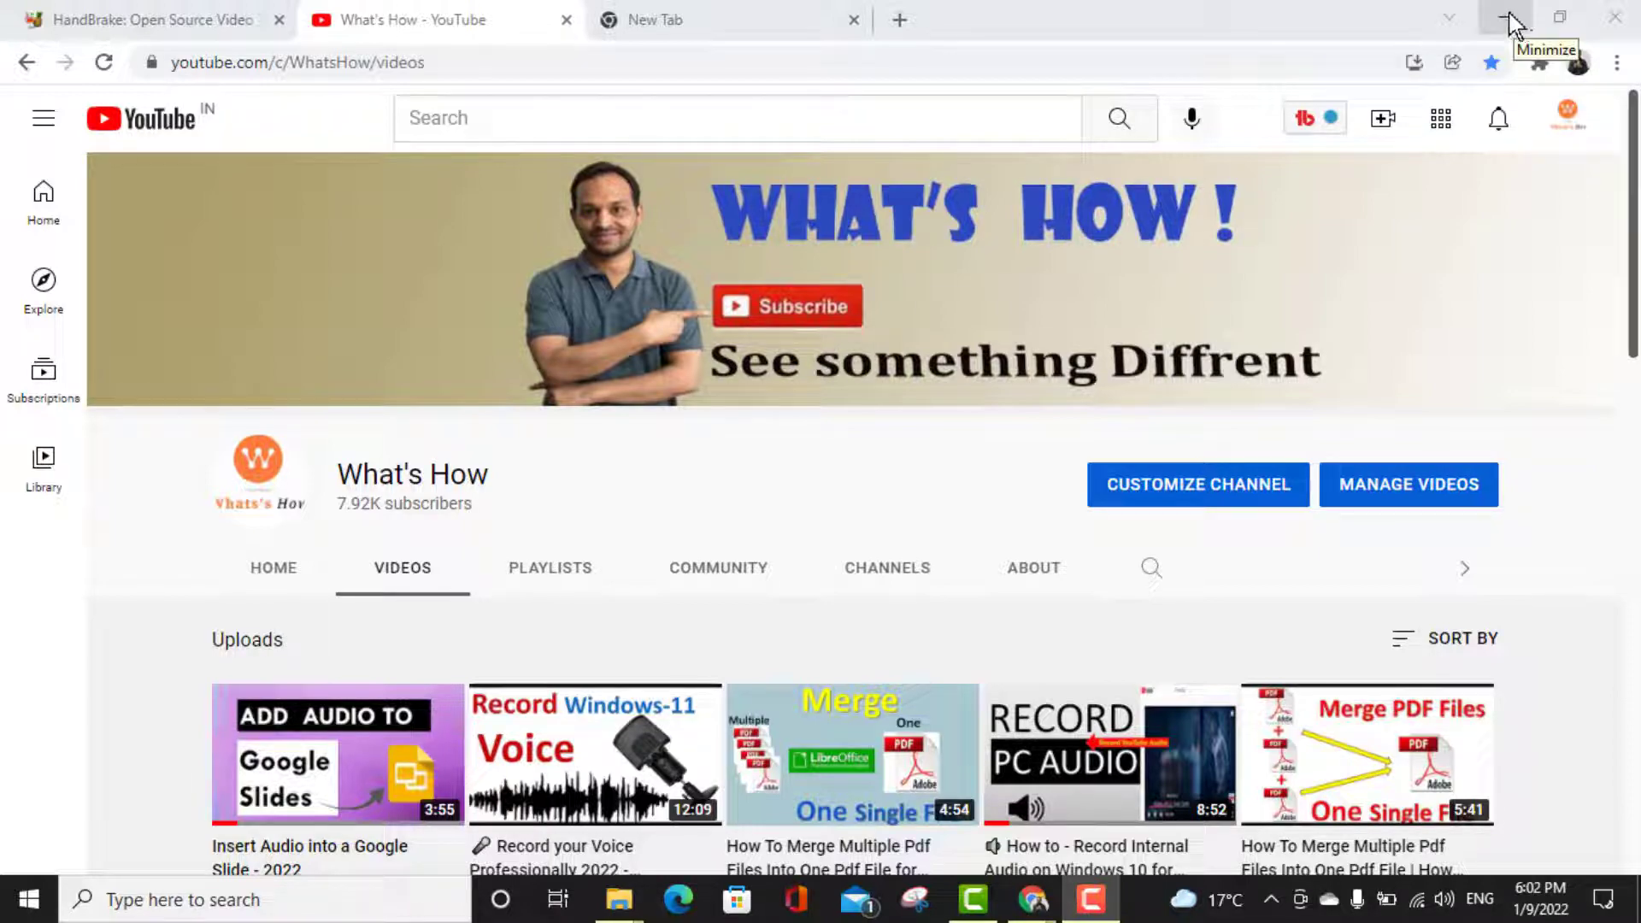
# Step: Minimize the YouTube browser window to bring the untitled Camtasia project into view
pyautogui.click(1508, 14)
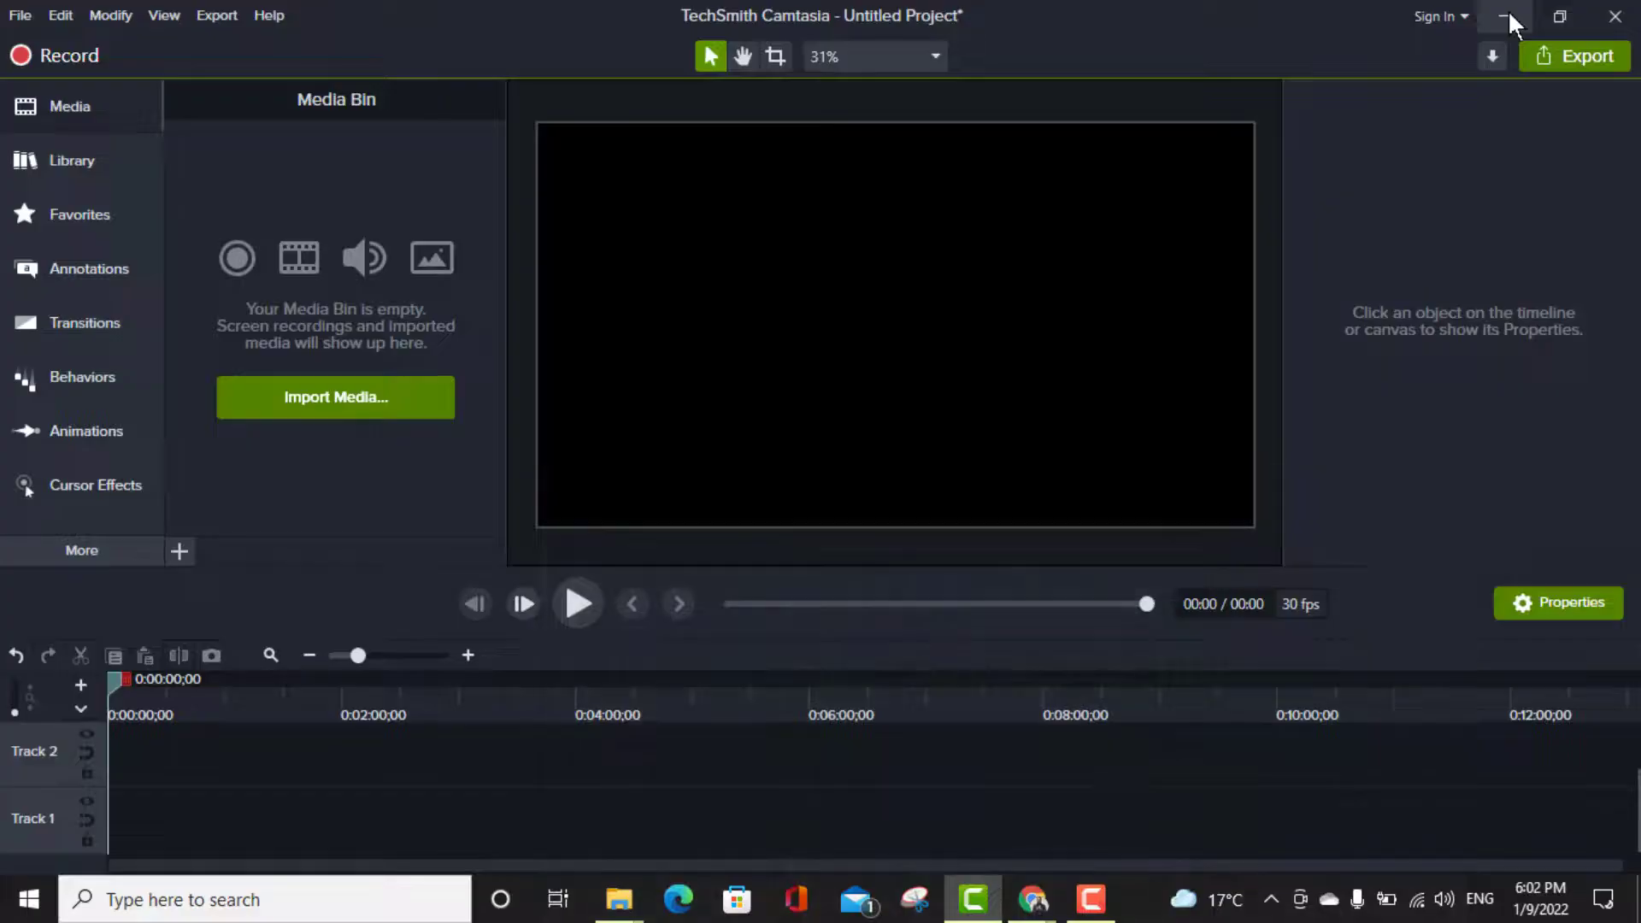
pyautogui.click(350, 399)
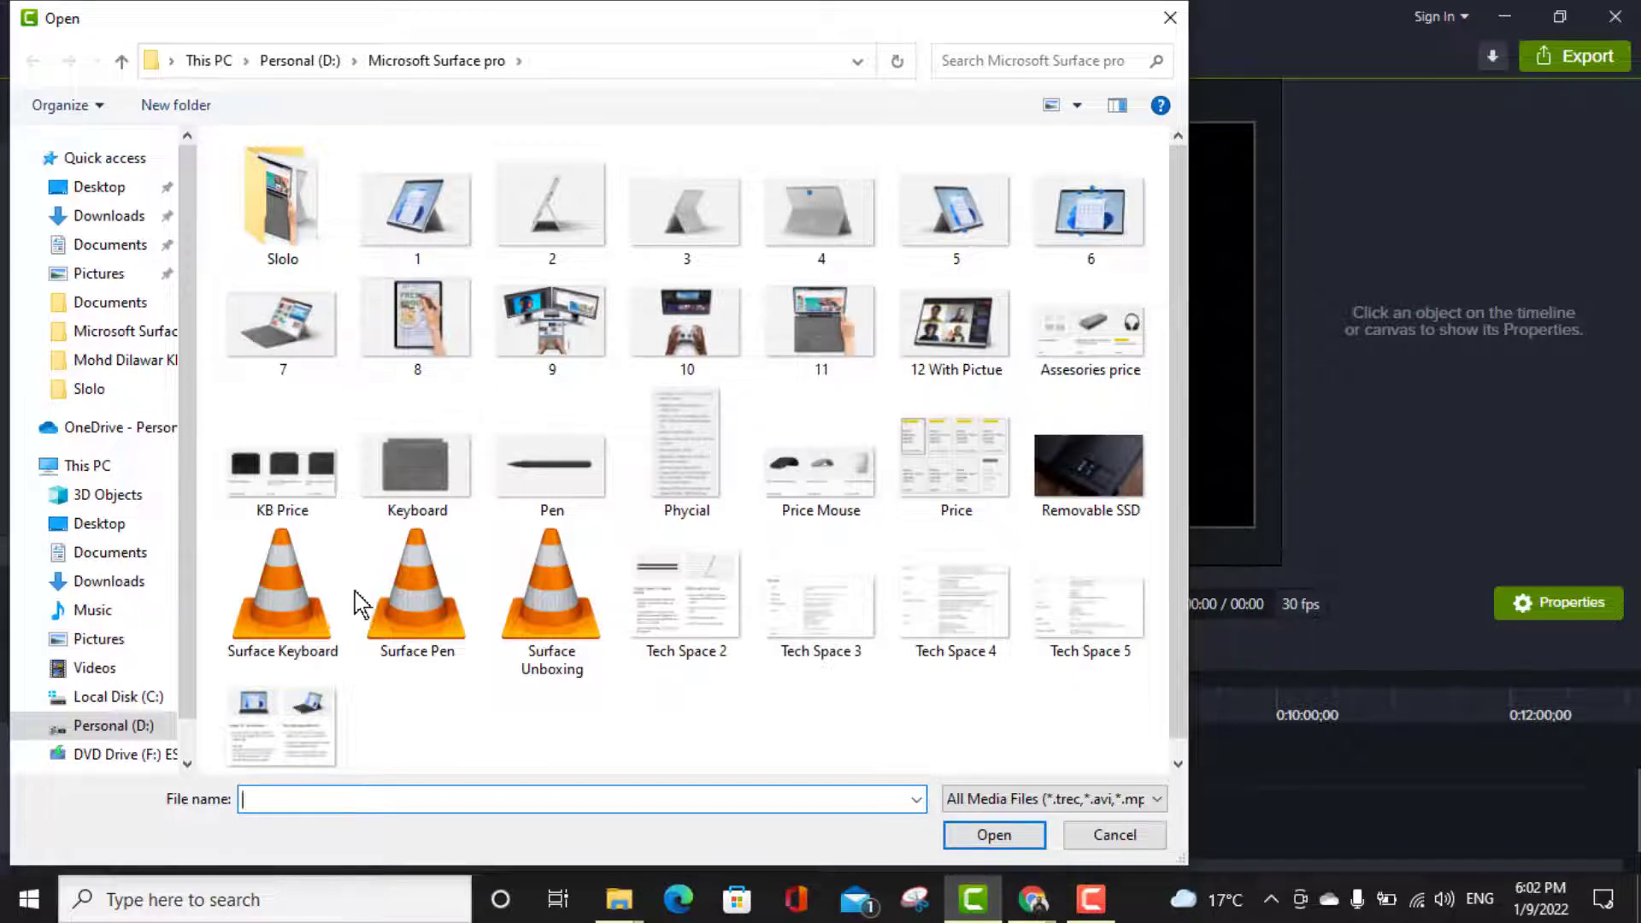
pyautogui.click(277, 601)
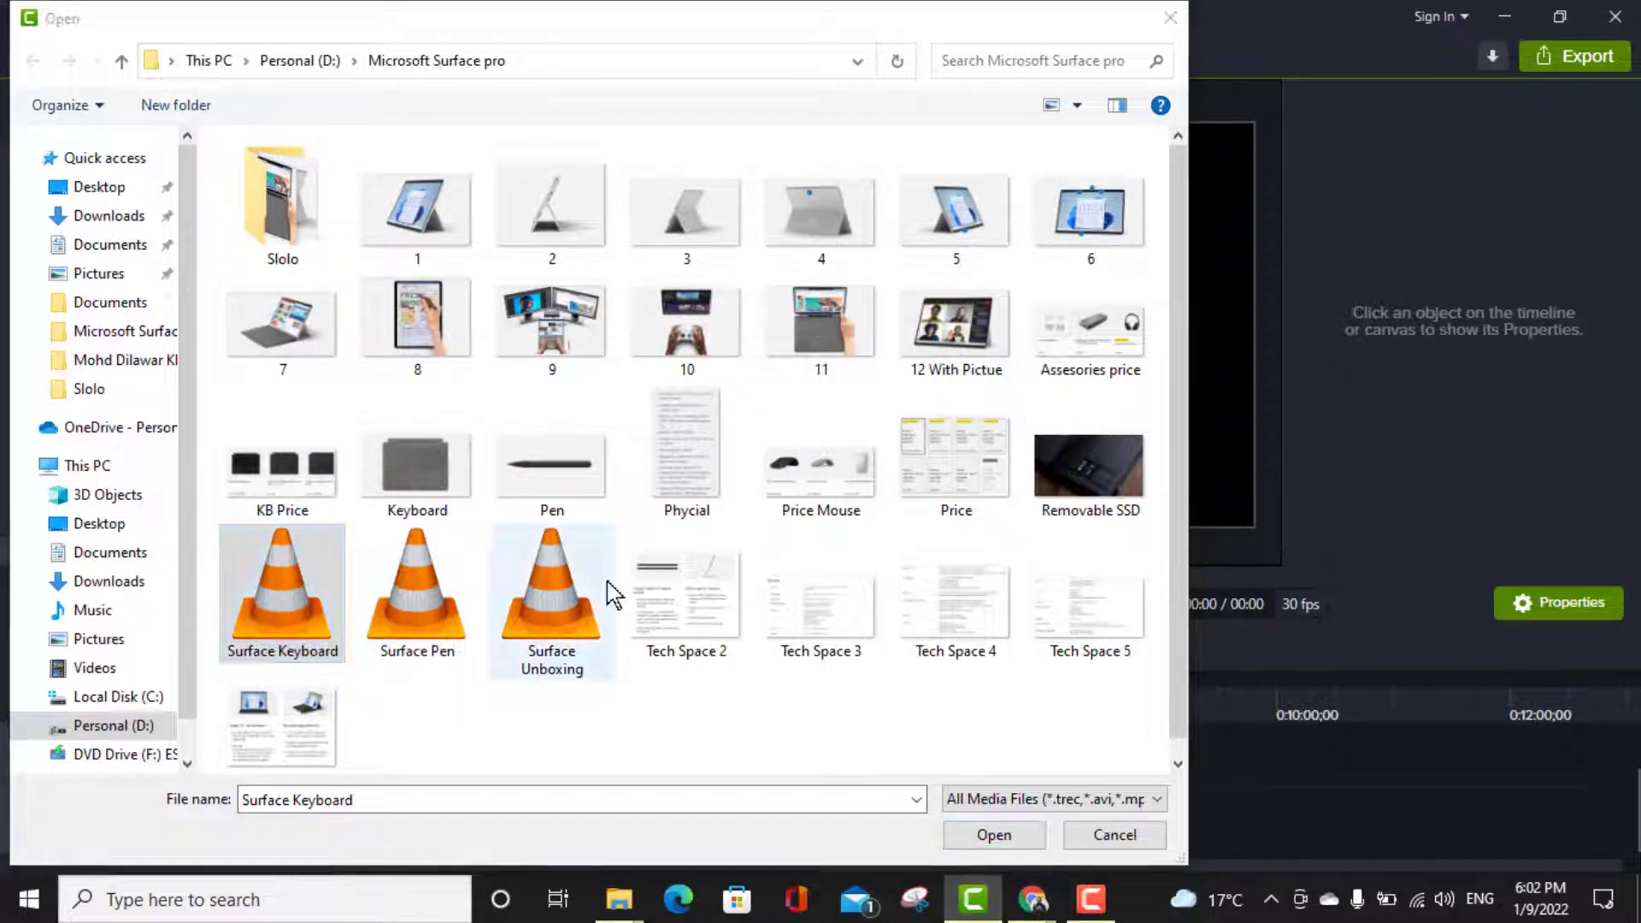
pyautogui.hotkey('alt', 'Return')
pyautogui.doubleClick(533, 409)
pyautogui.press('Escape')
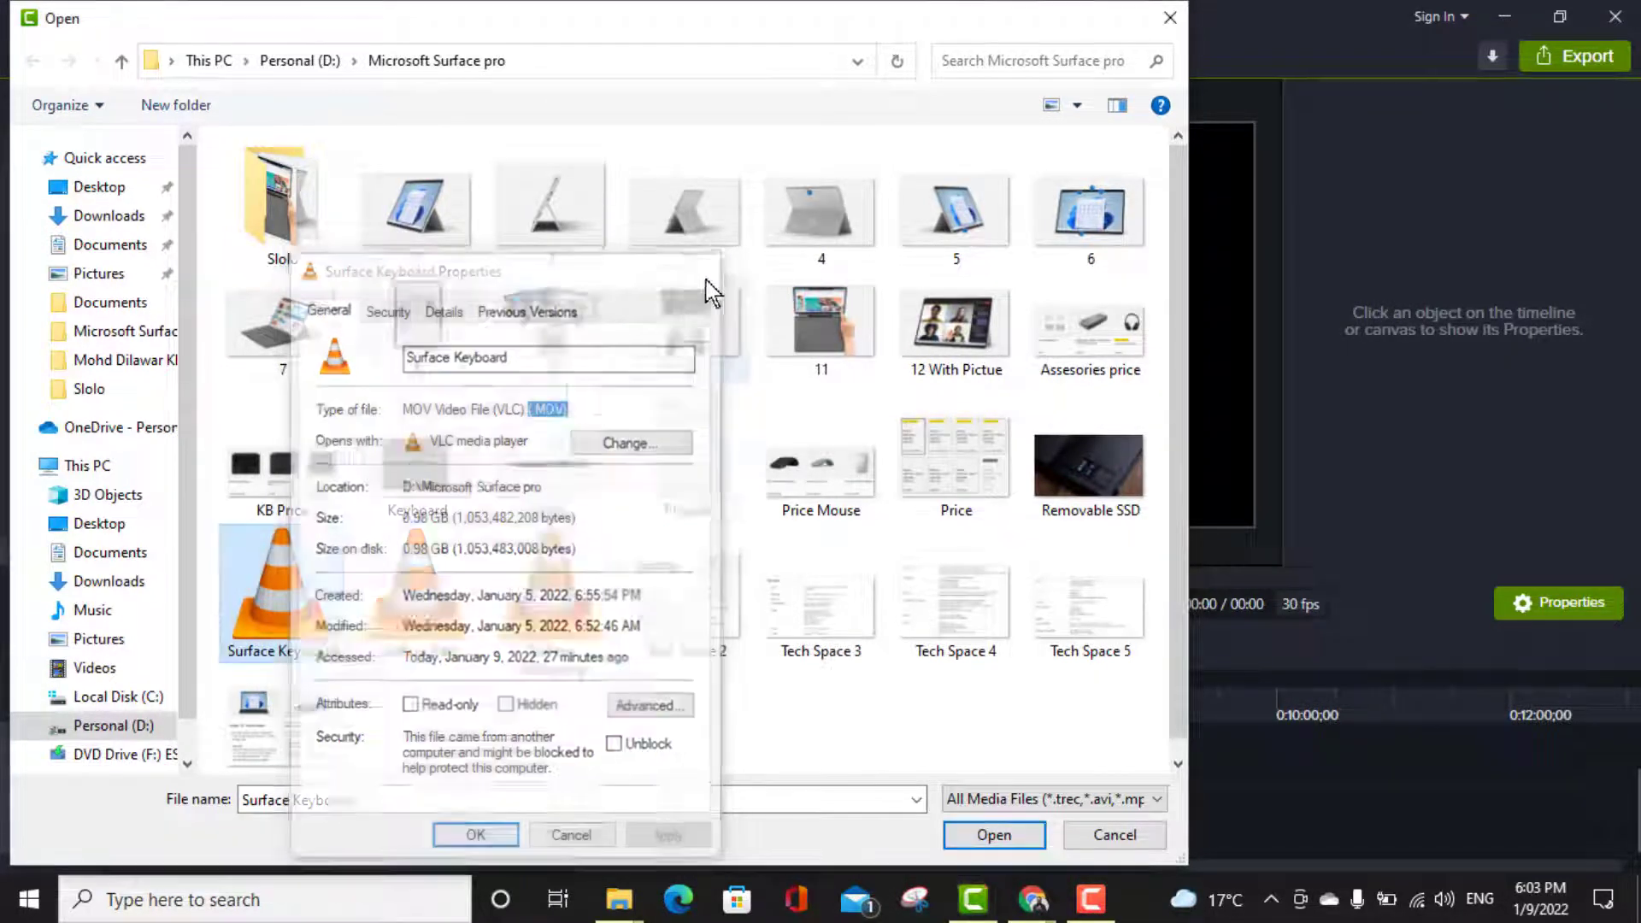
pyautogui.click(994, 835)
pyautogui.moveTo(250, 265); pyautogui.dragTo(121, 819)
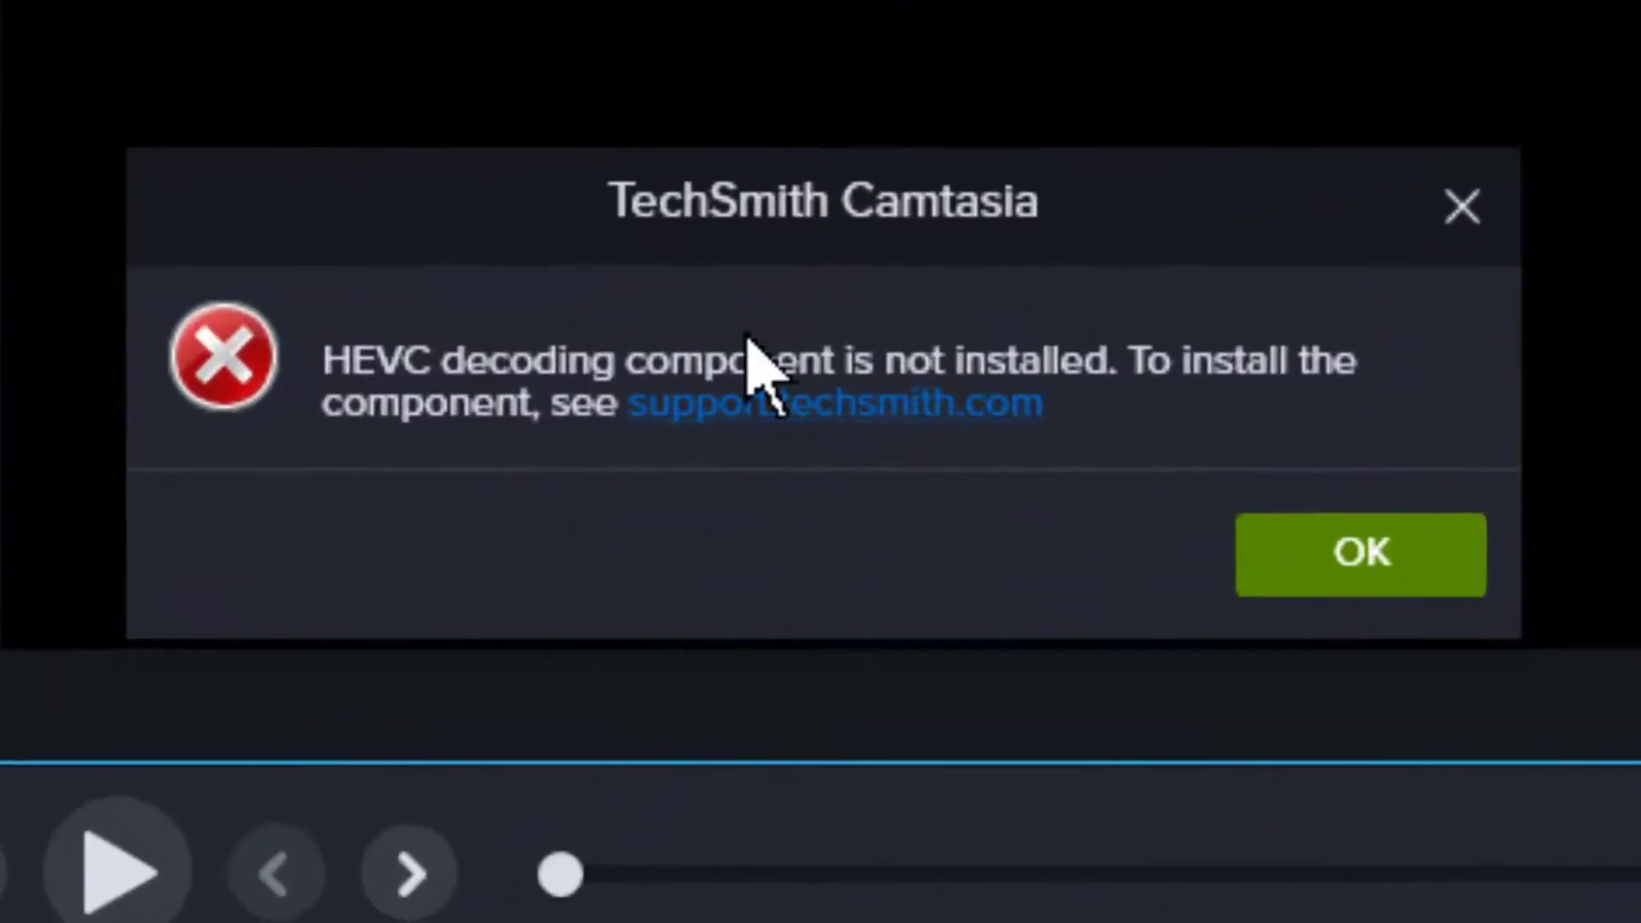
pyautogui.moveTo(726, 183); pyautogui.dragTo(772, 55)
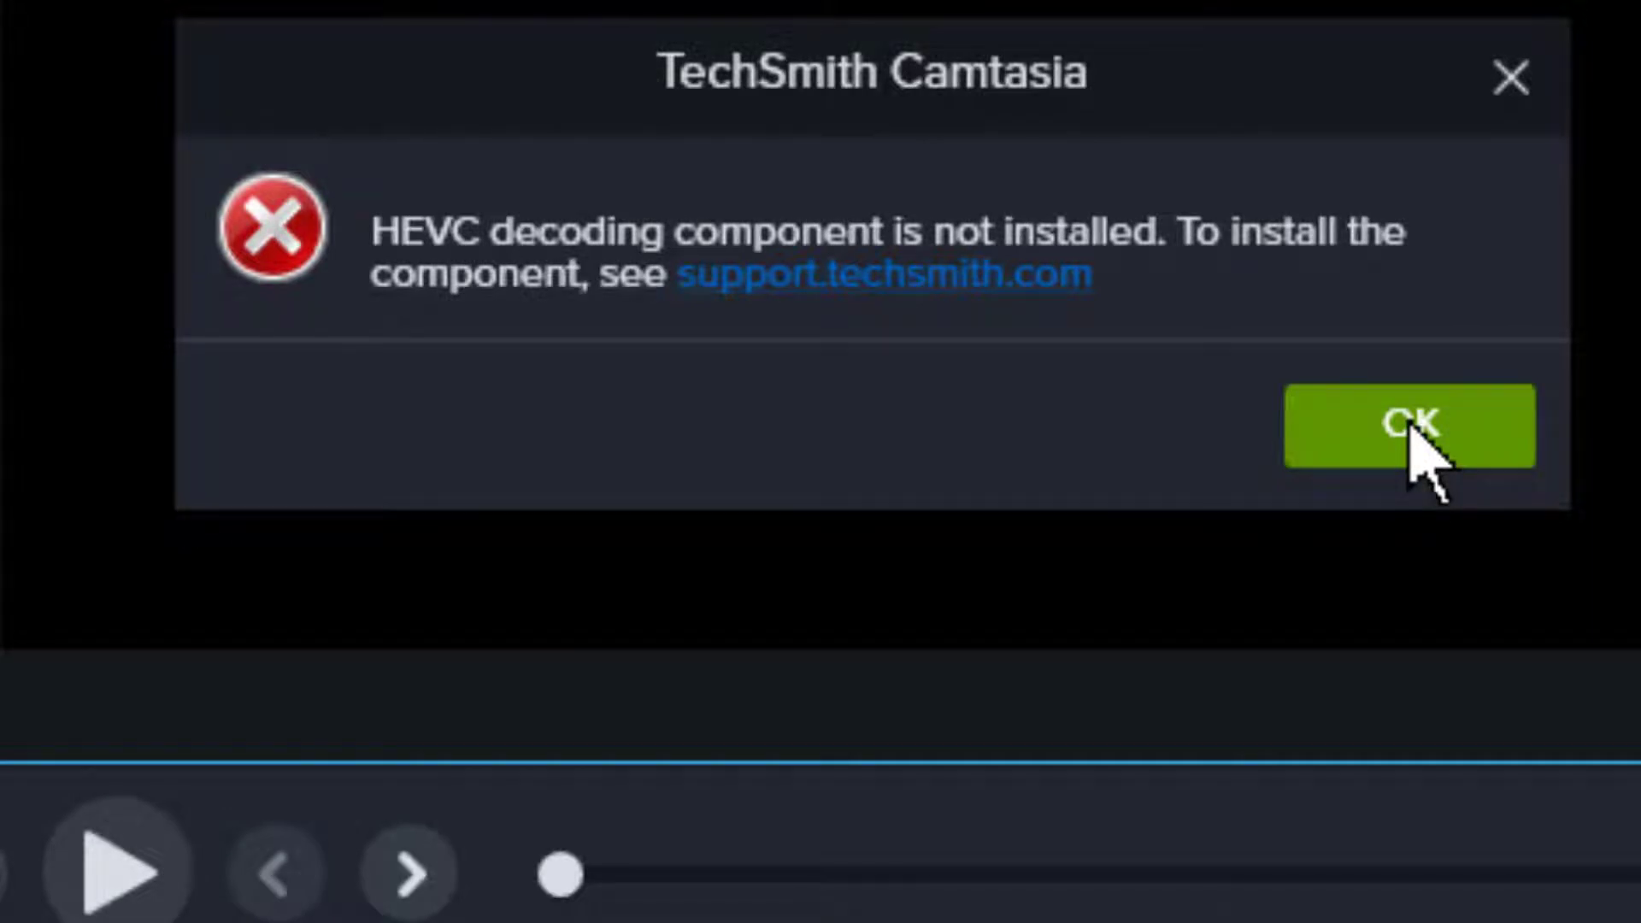
pyautogui.click(1412, 424)
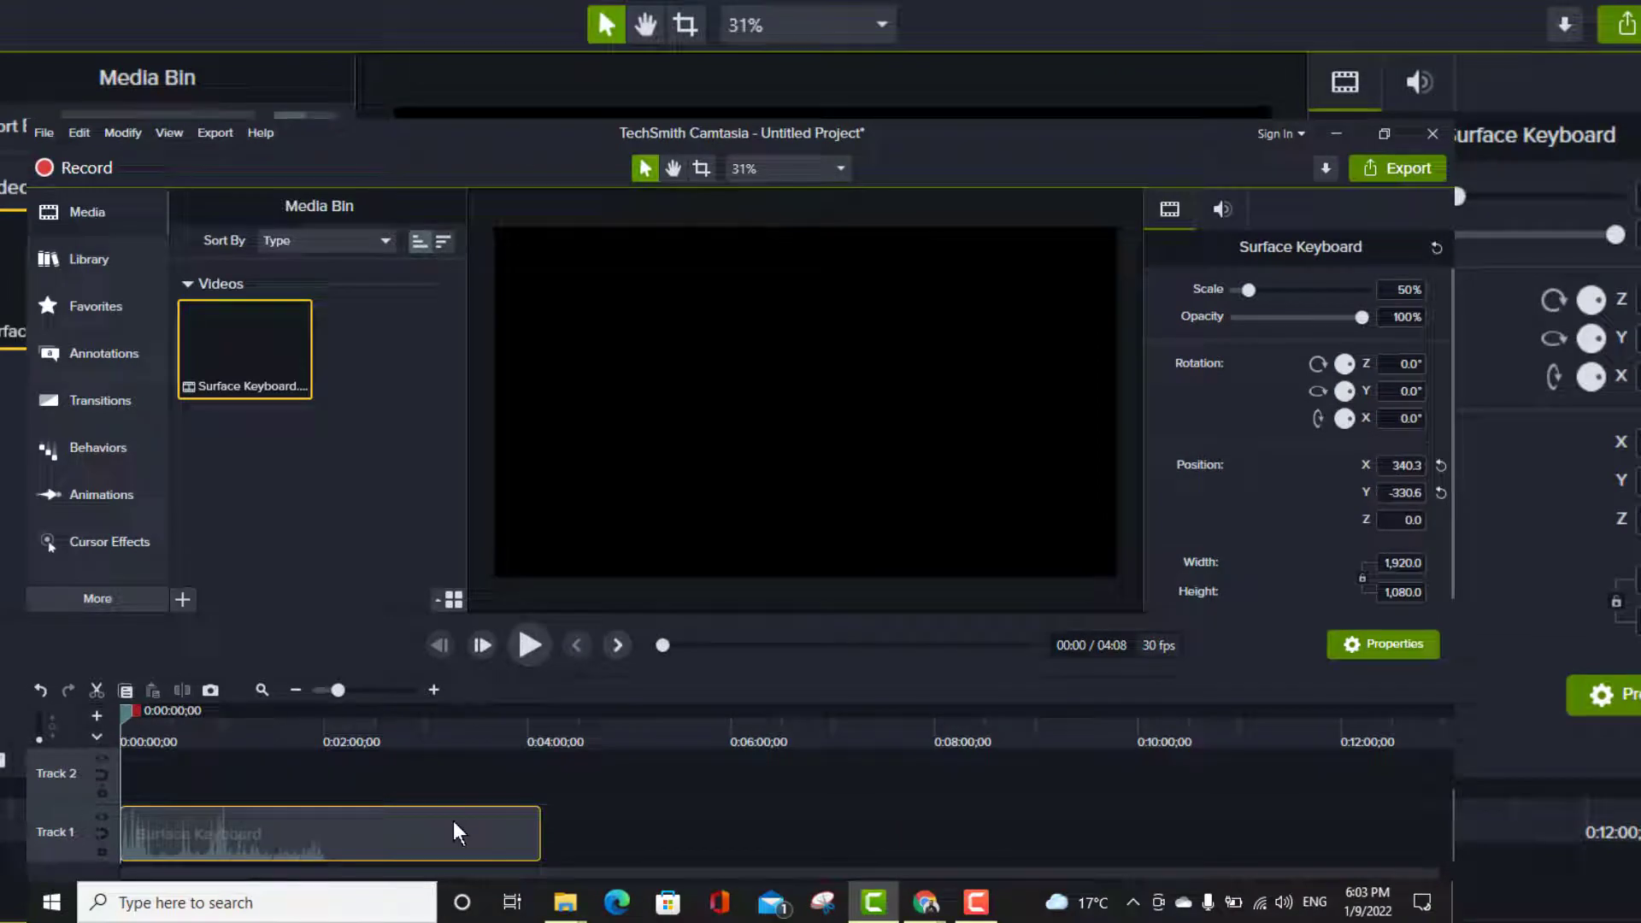
pyautogui.press('Delete')
pyautogui.click(268, 356)
pyautogui.press('Delete')
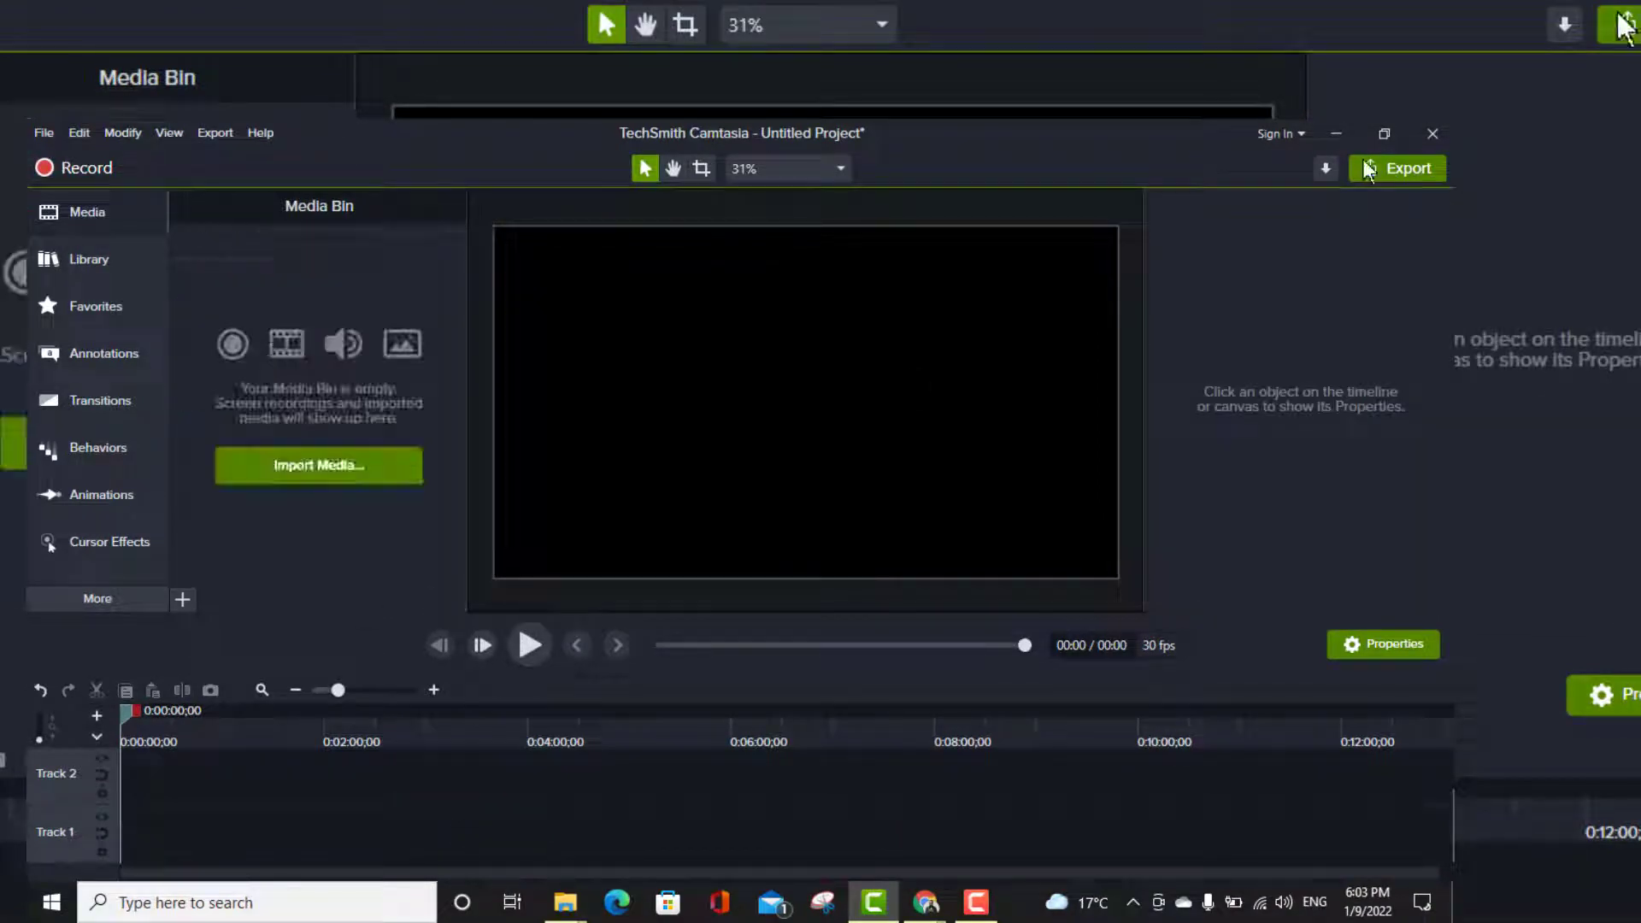
# Step: Launch VLC media player from a Start-menu search for 'vlc'
pyautogui.click(1336, 134)
pyautogui.press('super')
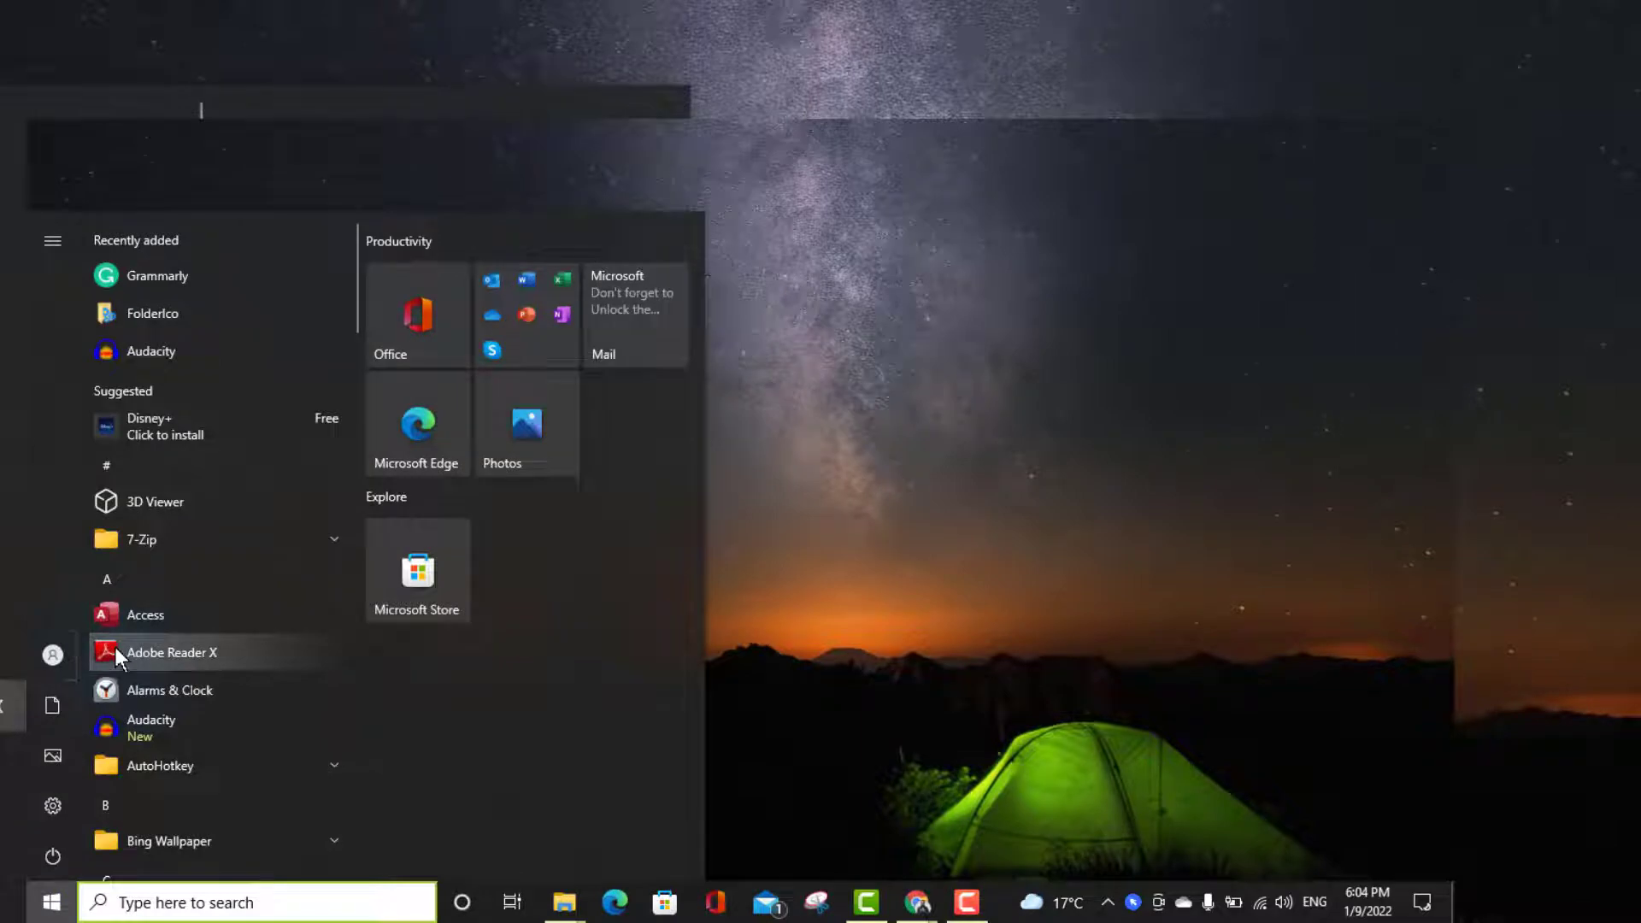
pyautogui.write('vlc')
pyautogui.click(212, 337)
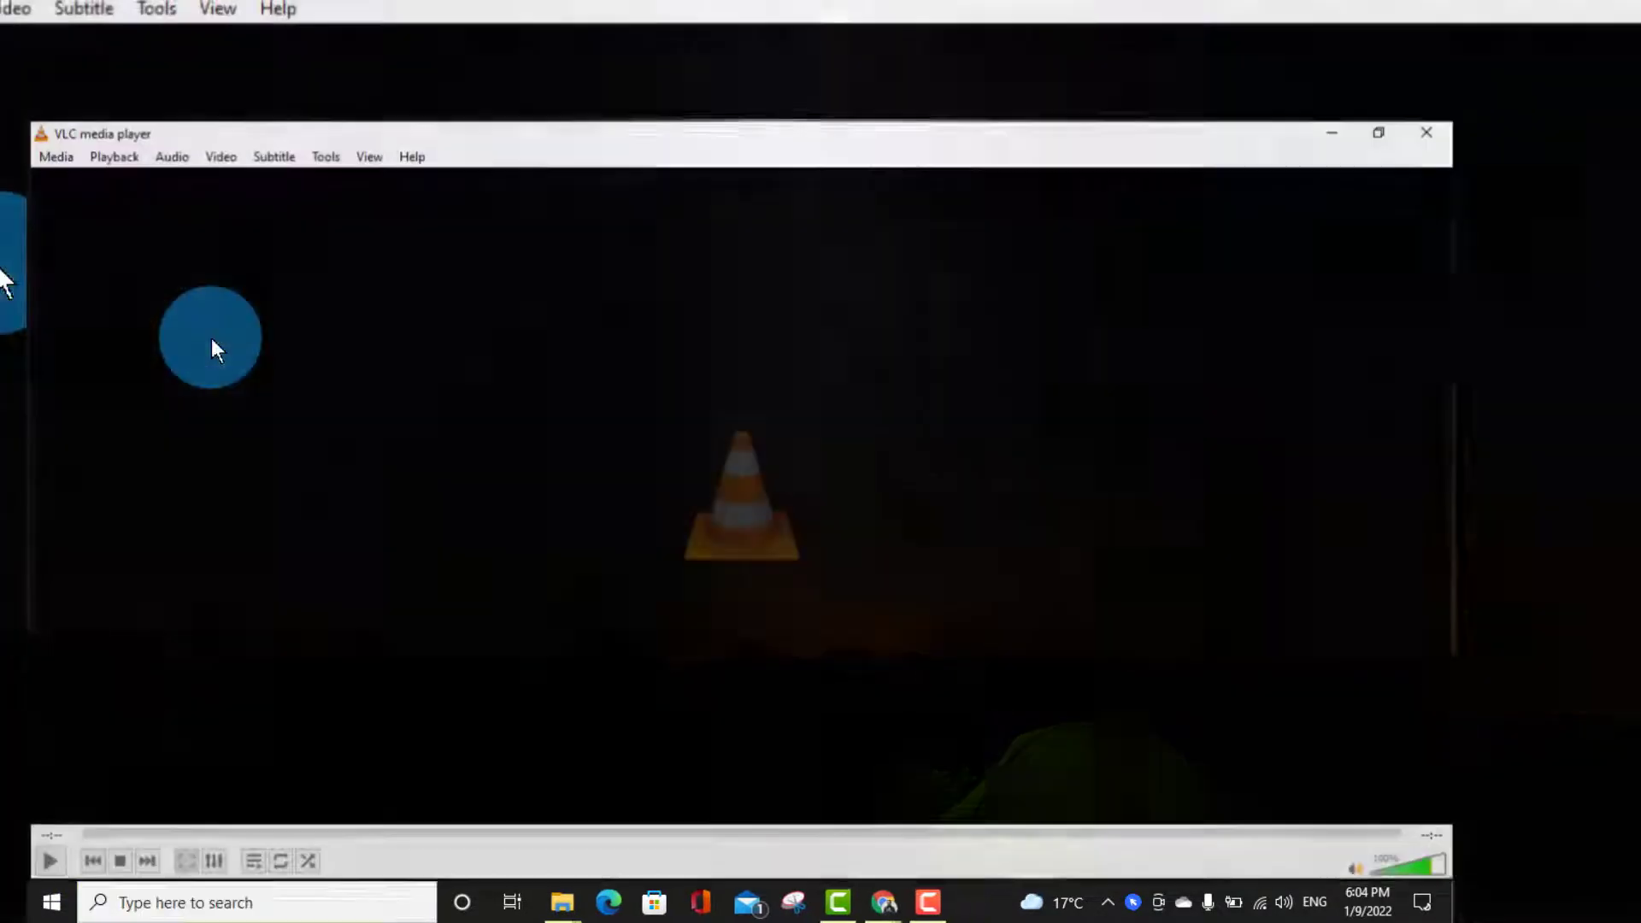
# Step: Open Media > Convert / Save and add D:\Microsoft Surface pro\Surface Keyboard.MOV as the source
pyautogui.click(55, 155)
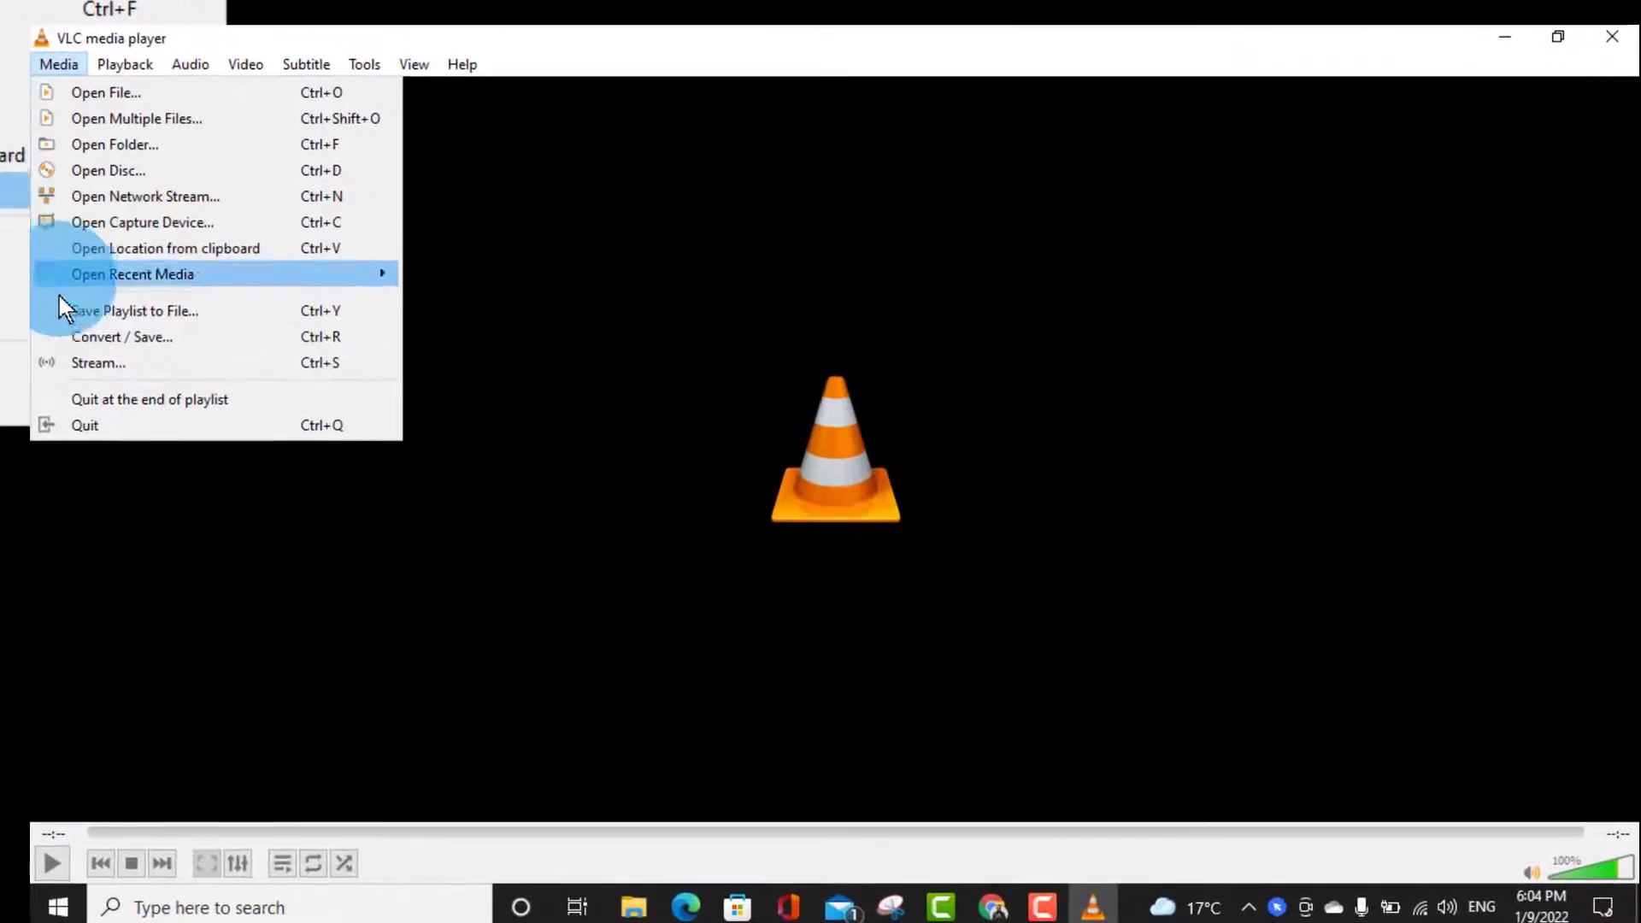
pyautogui.click(158, 337)
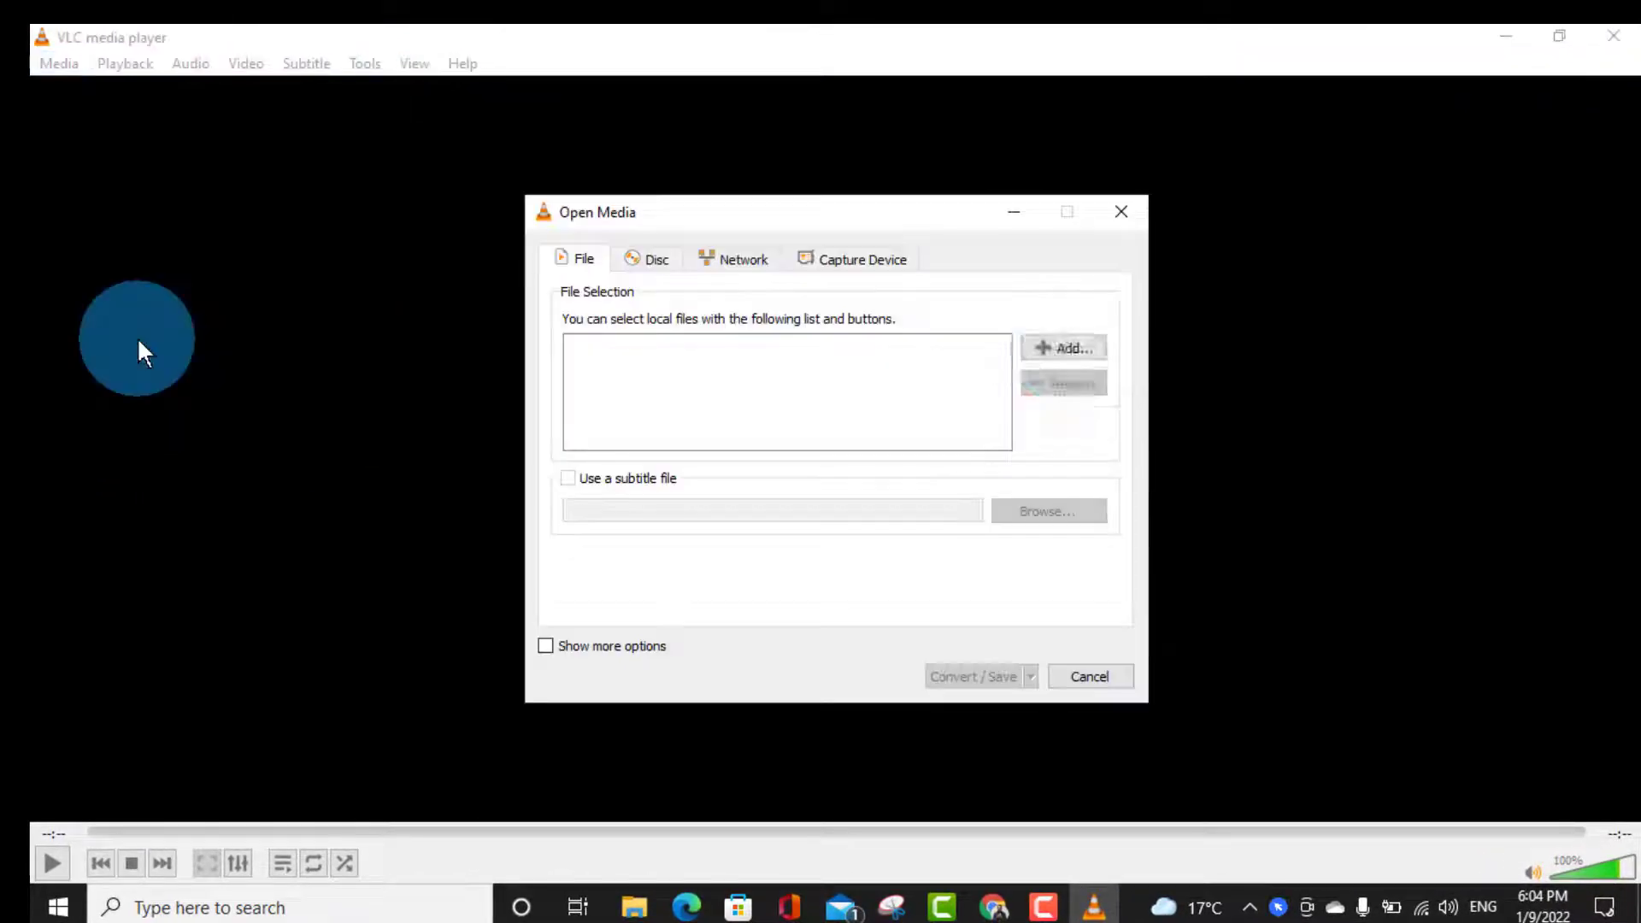
pyautogui.click(1067, 349)
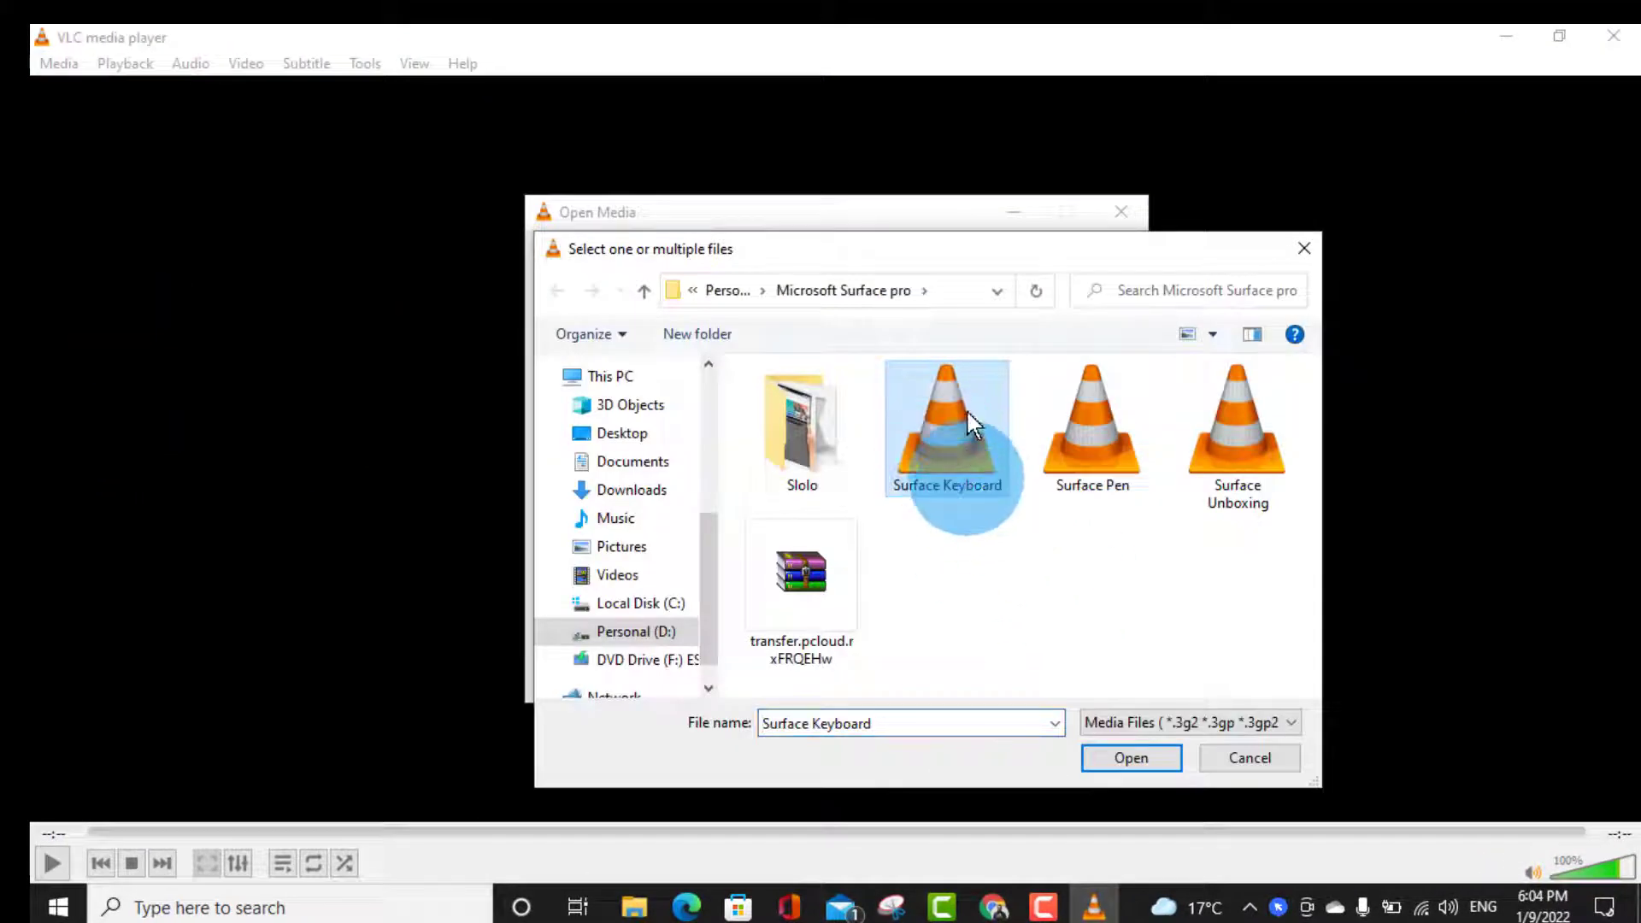
pyautogui.moveTo(906, 258); pyautogui.dragTo(856, 207)
pyautogui.click(1056, 709)
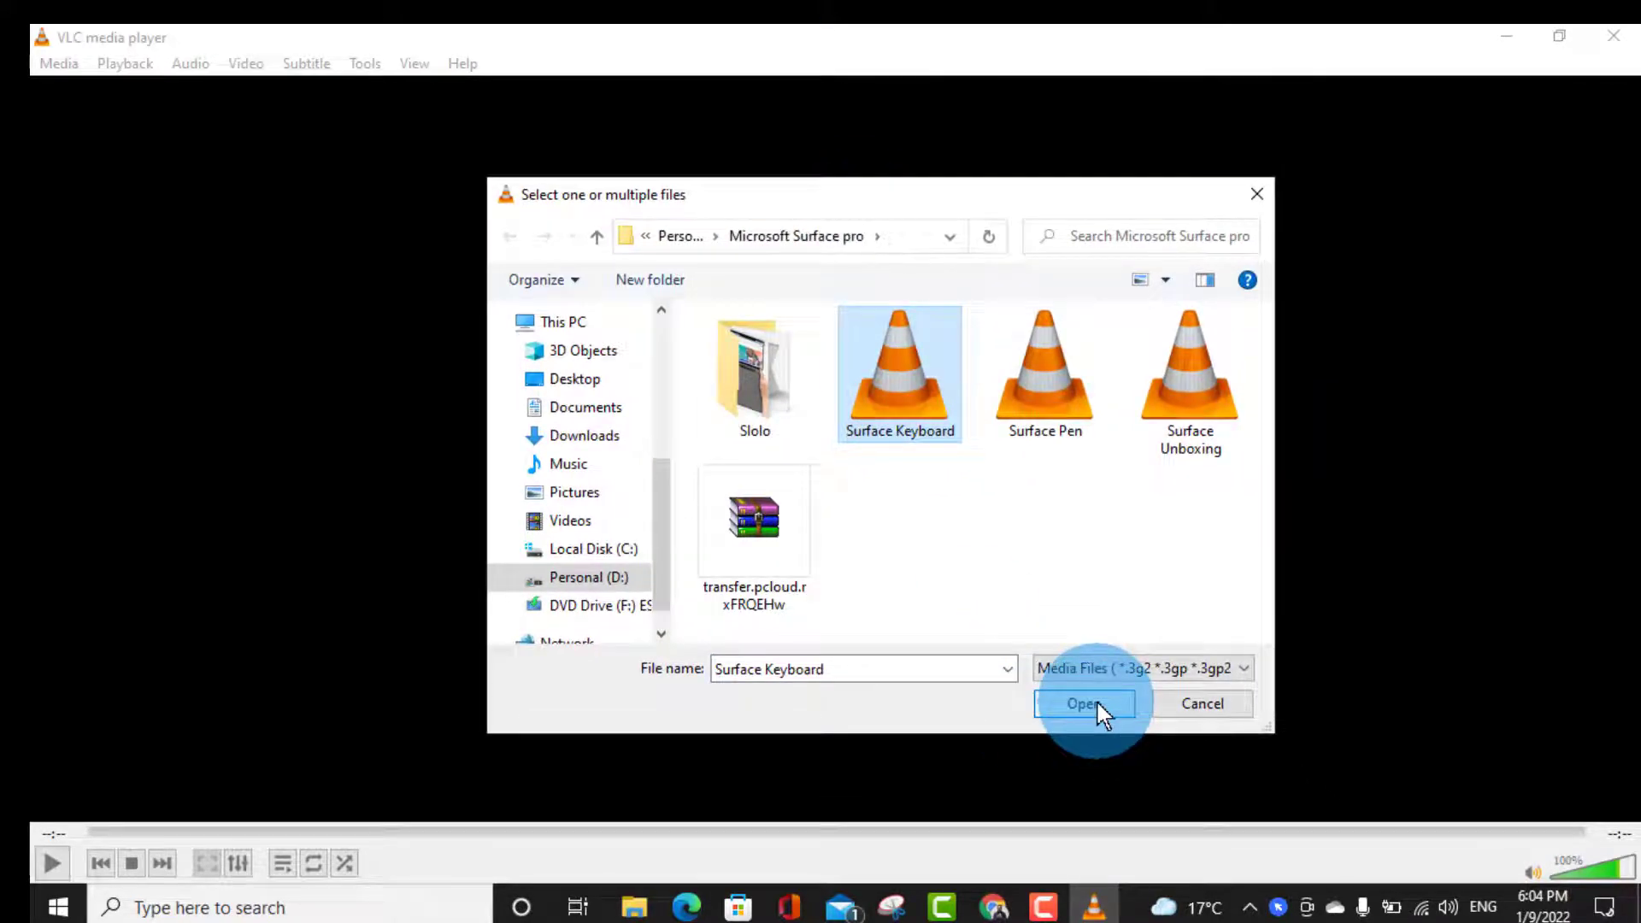
pyautogui.click(1097, 708)
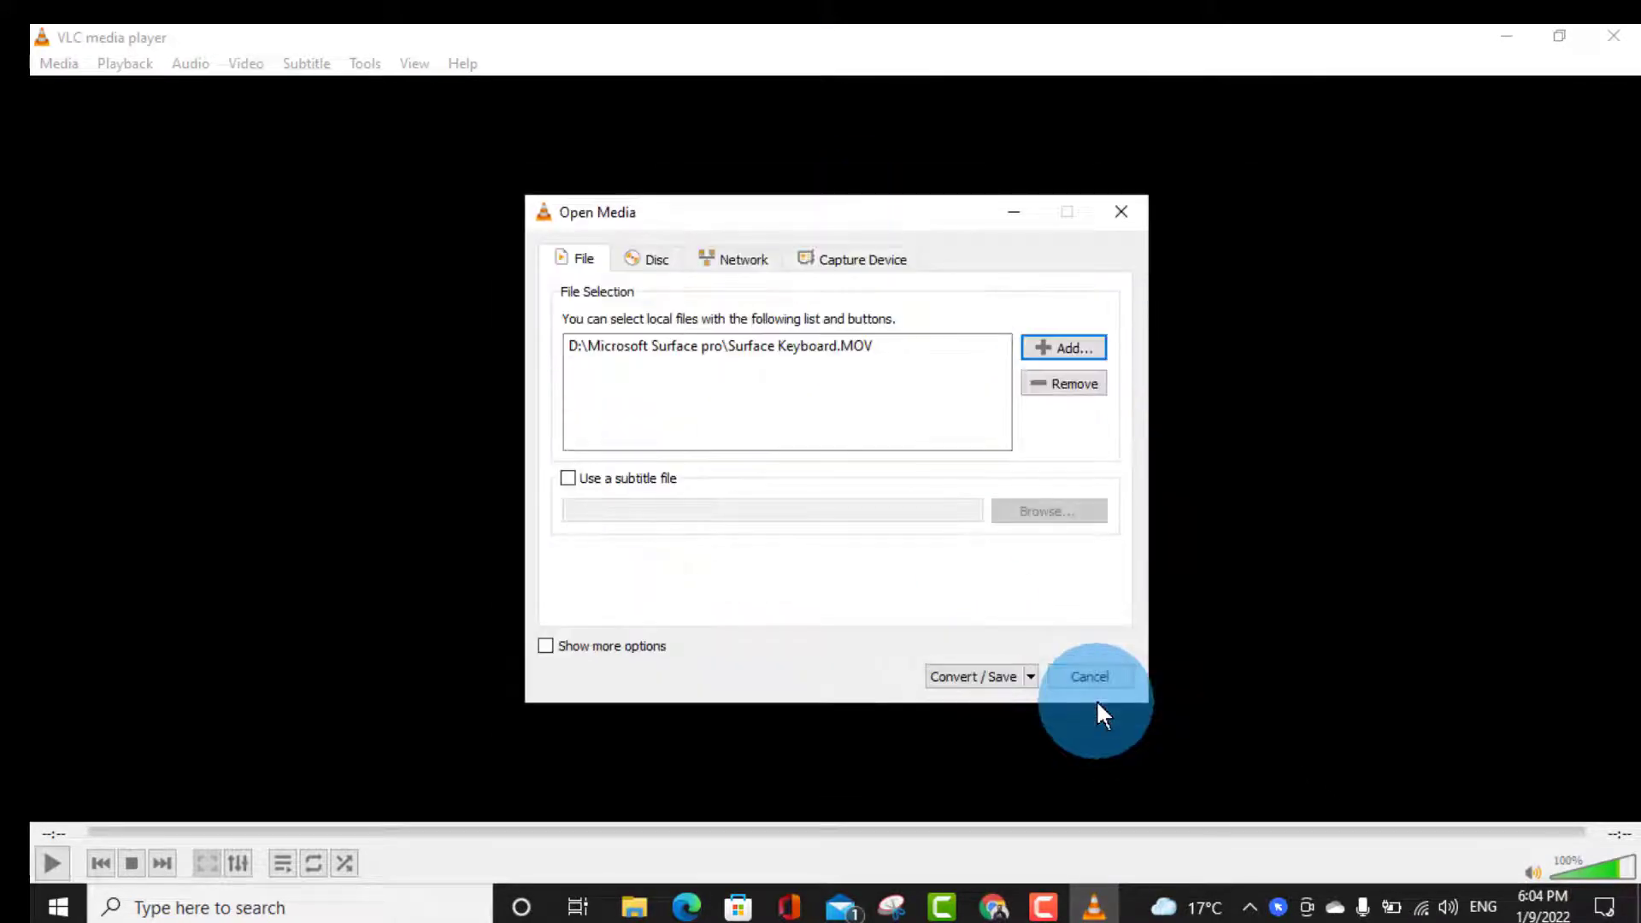
# Step: Edit the Video - H.265 + MP3 (MP4) profile to MPEG Audio at 44100 Hz and save it
pyautogui.click(971, 676)
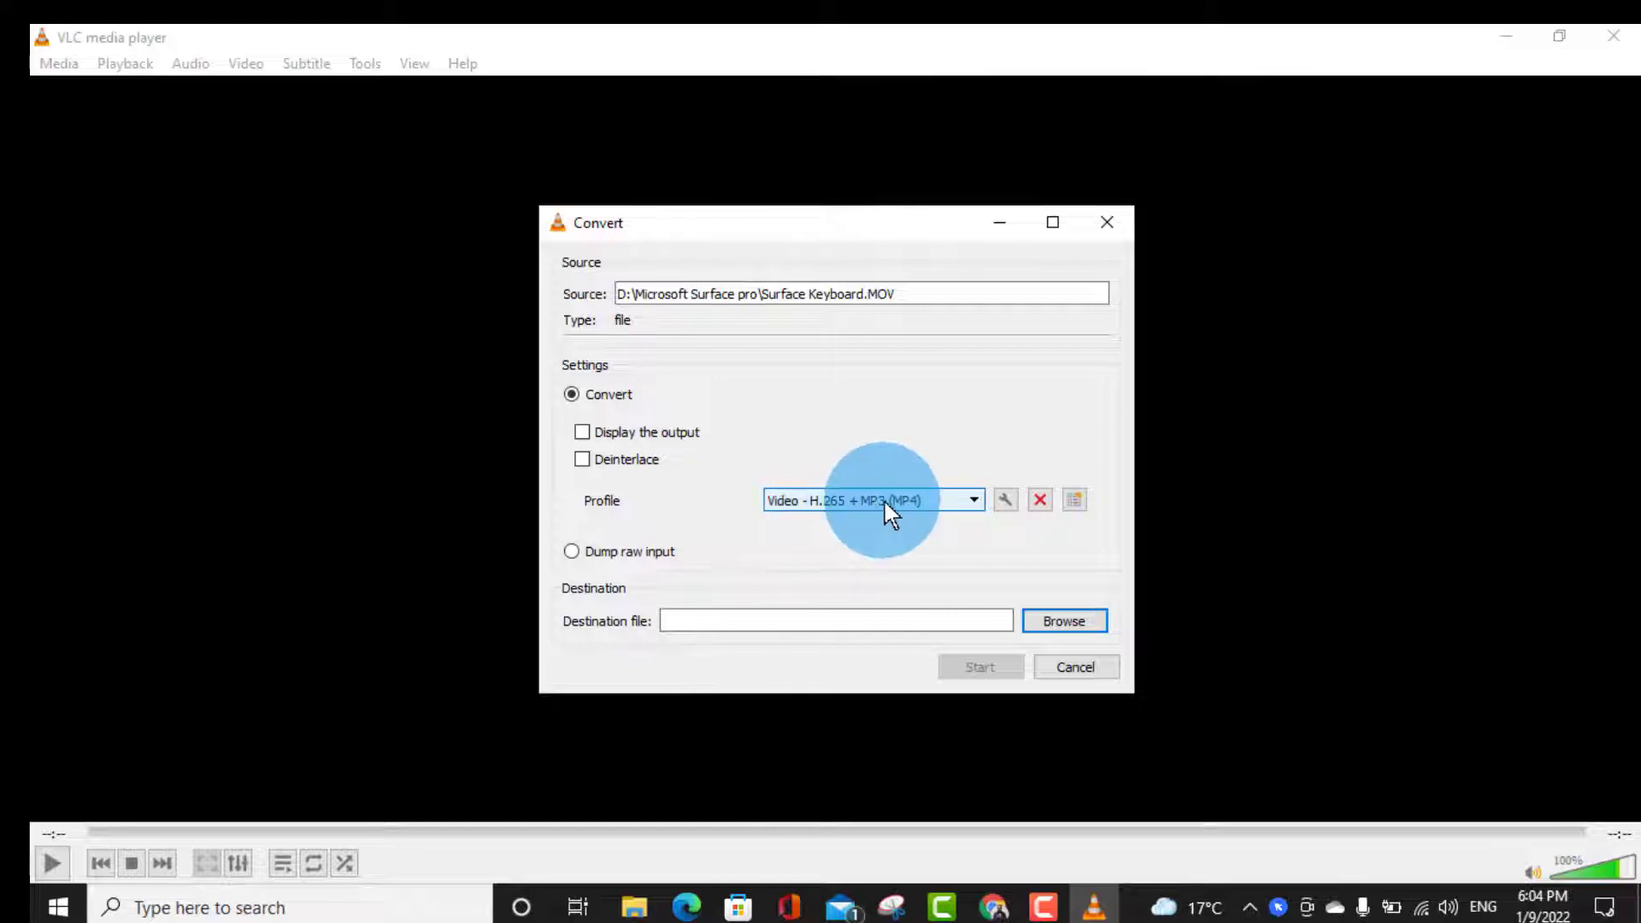
pyautogui.click(1005, 499)
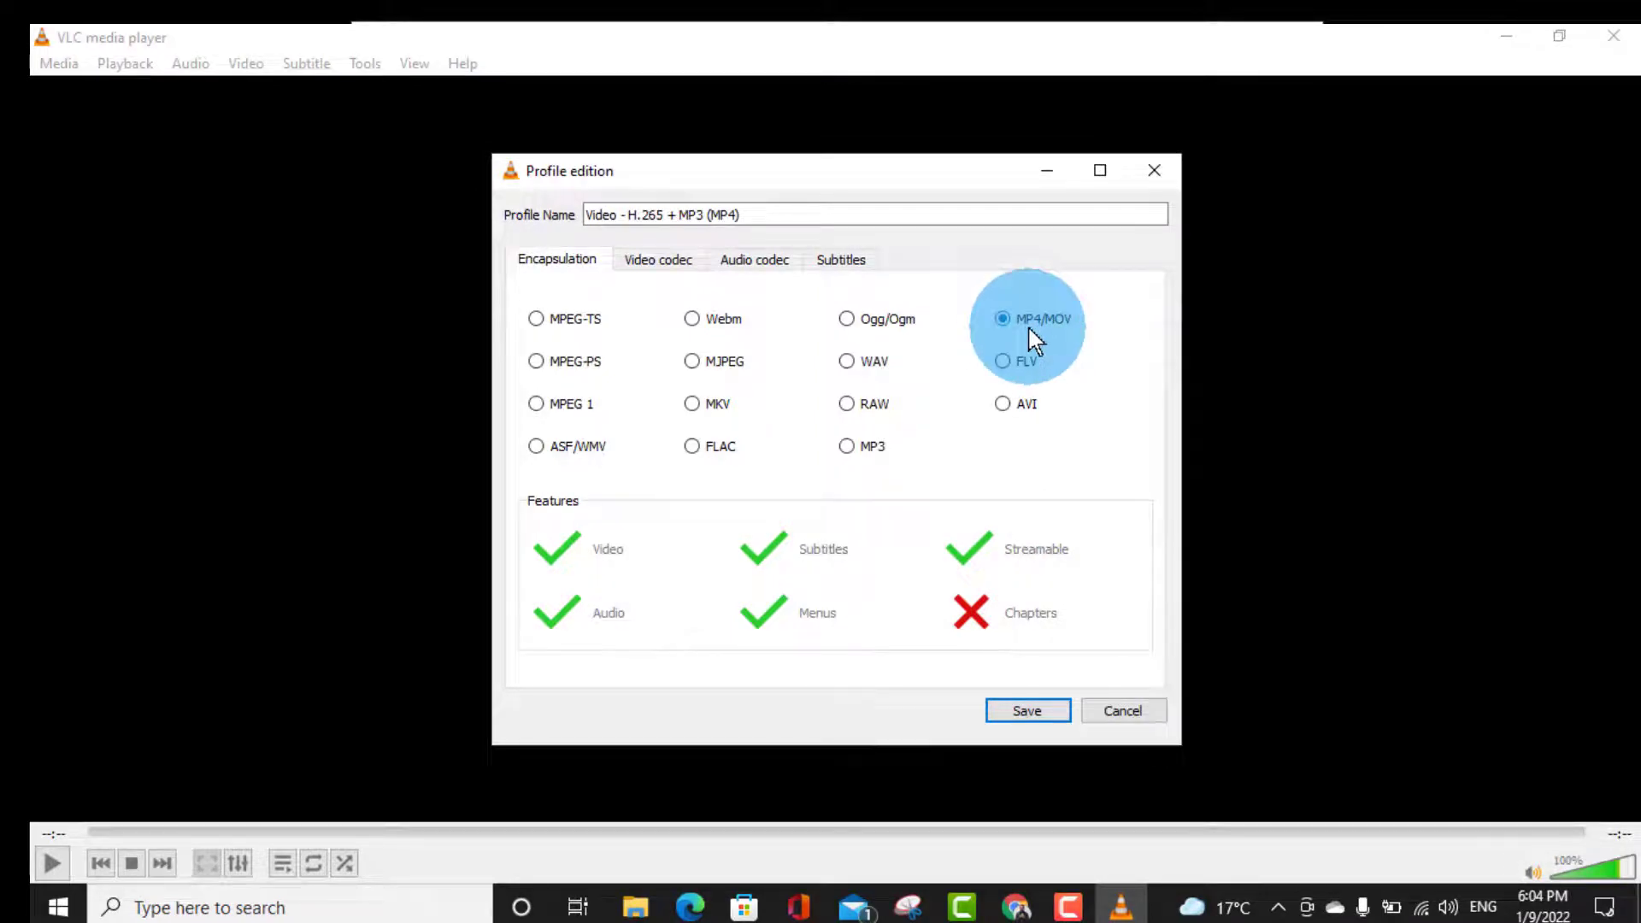
pyautogui.click(659, 260)
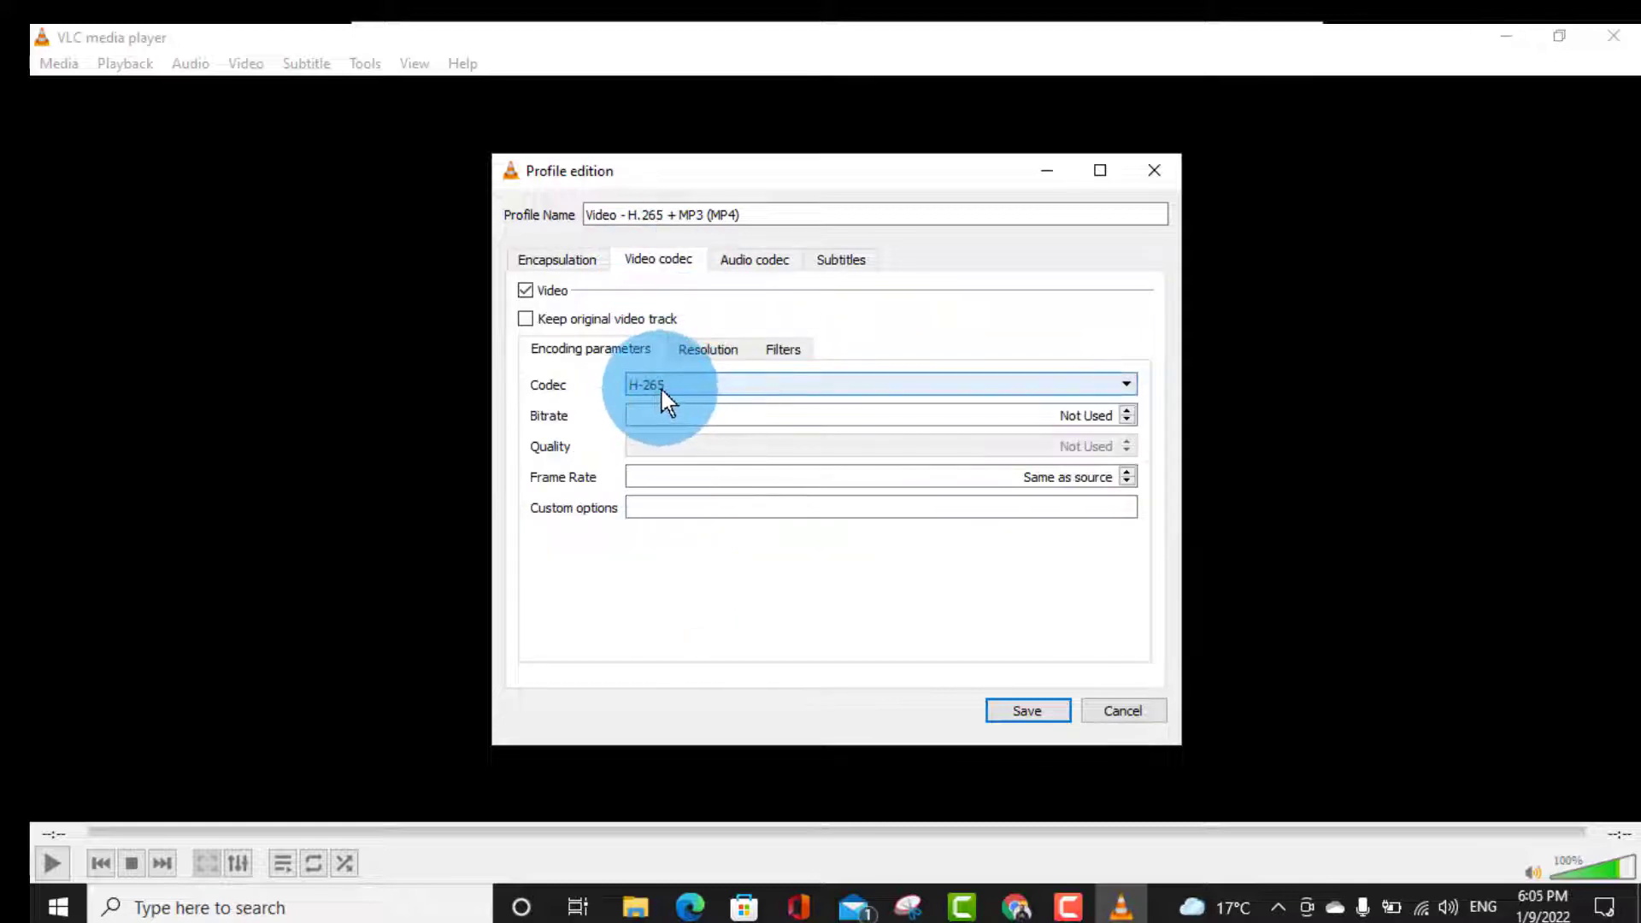
pyautogui.click(753, 259)
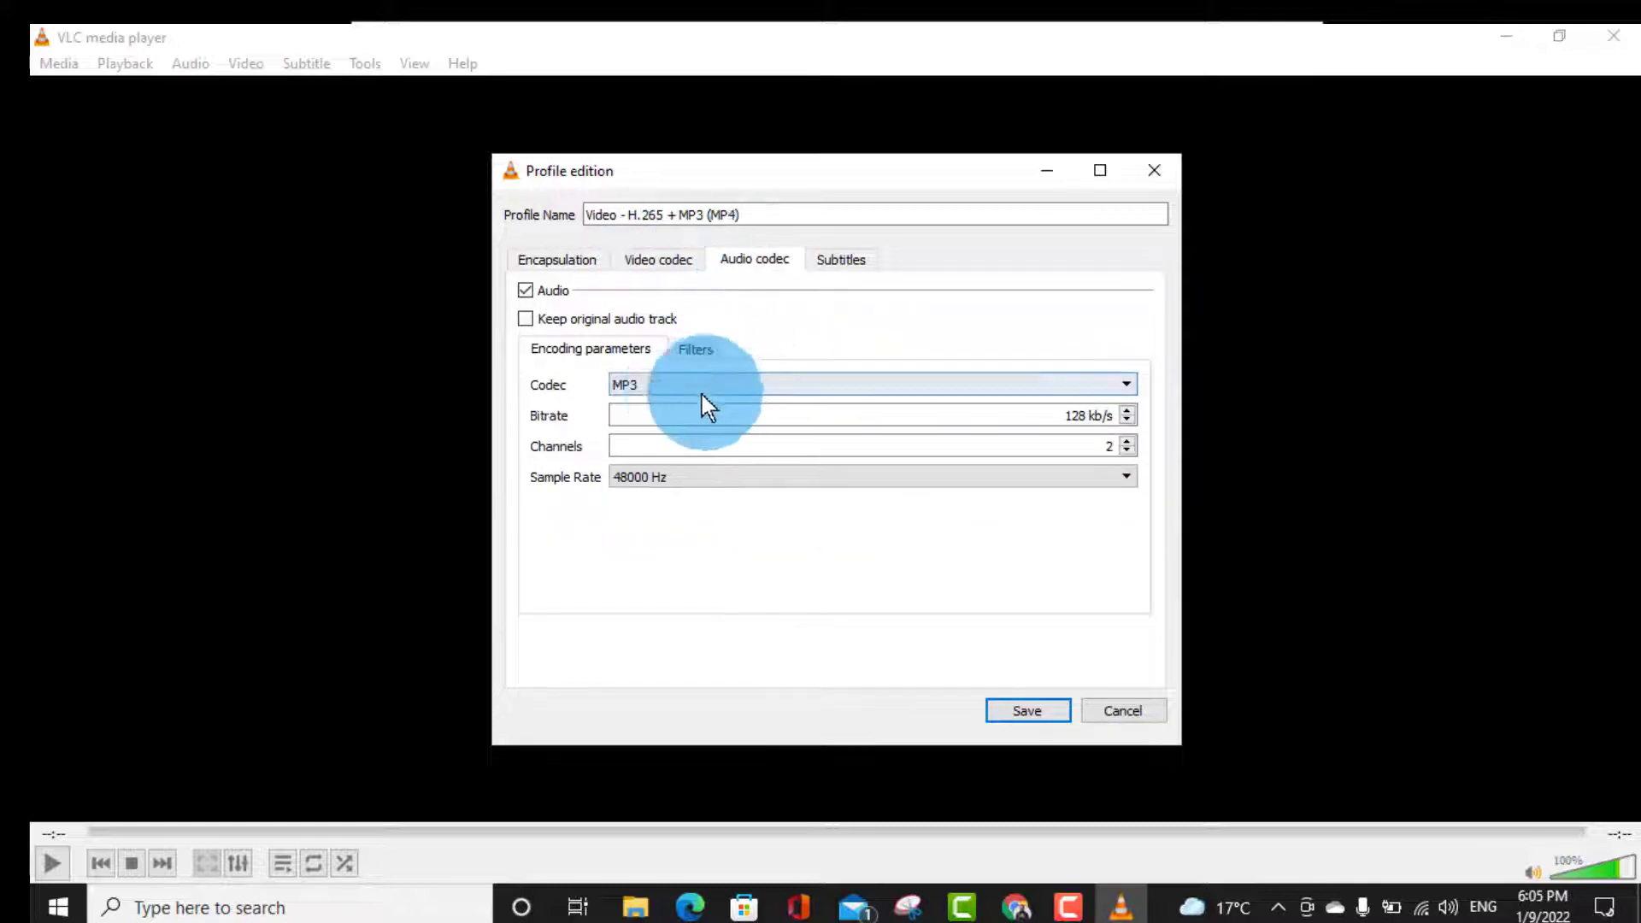
pyautogui.click(654, 386)
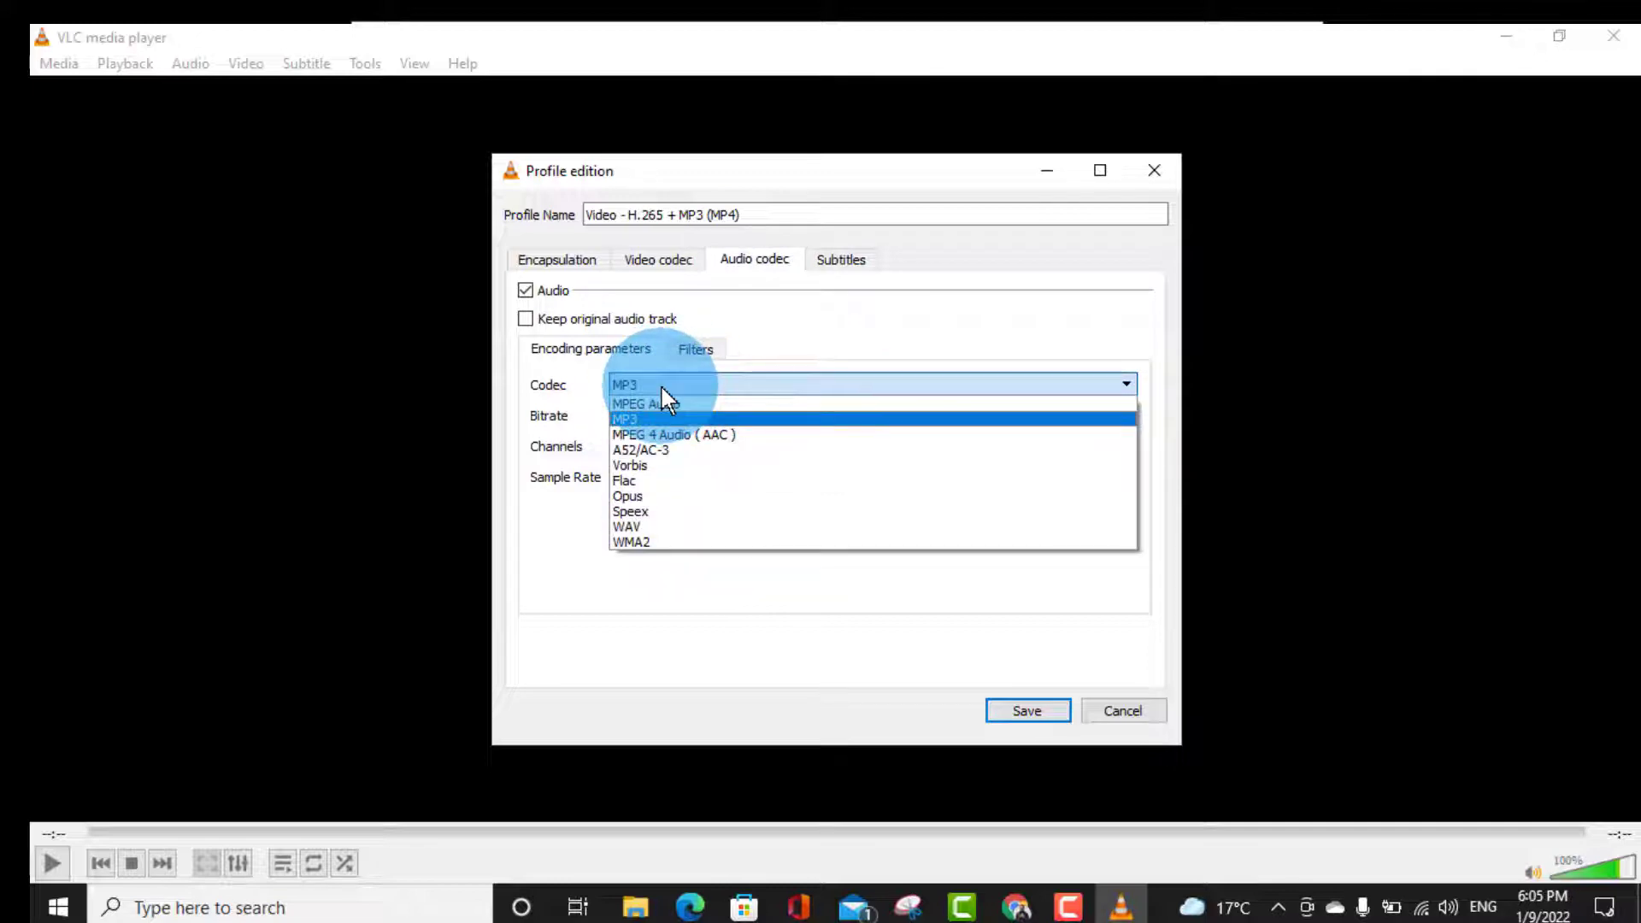
pyautogui.click(660, 402)
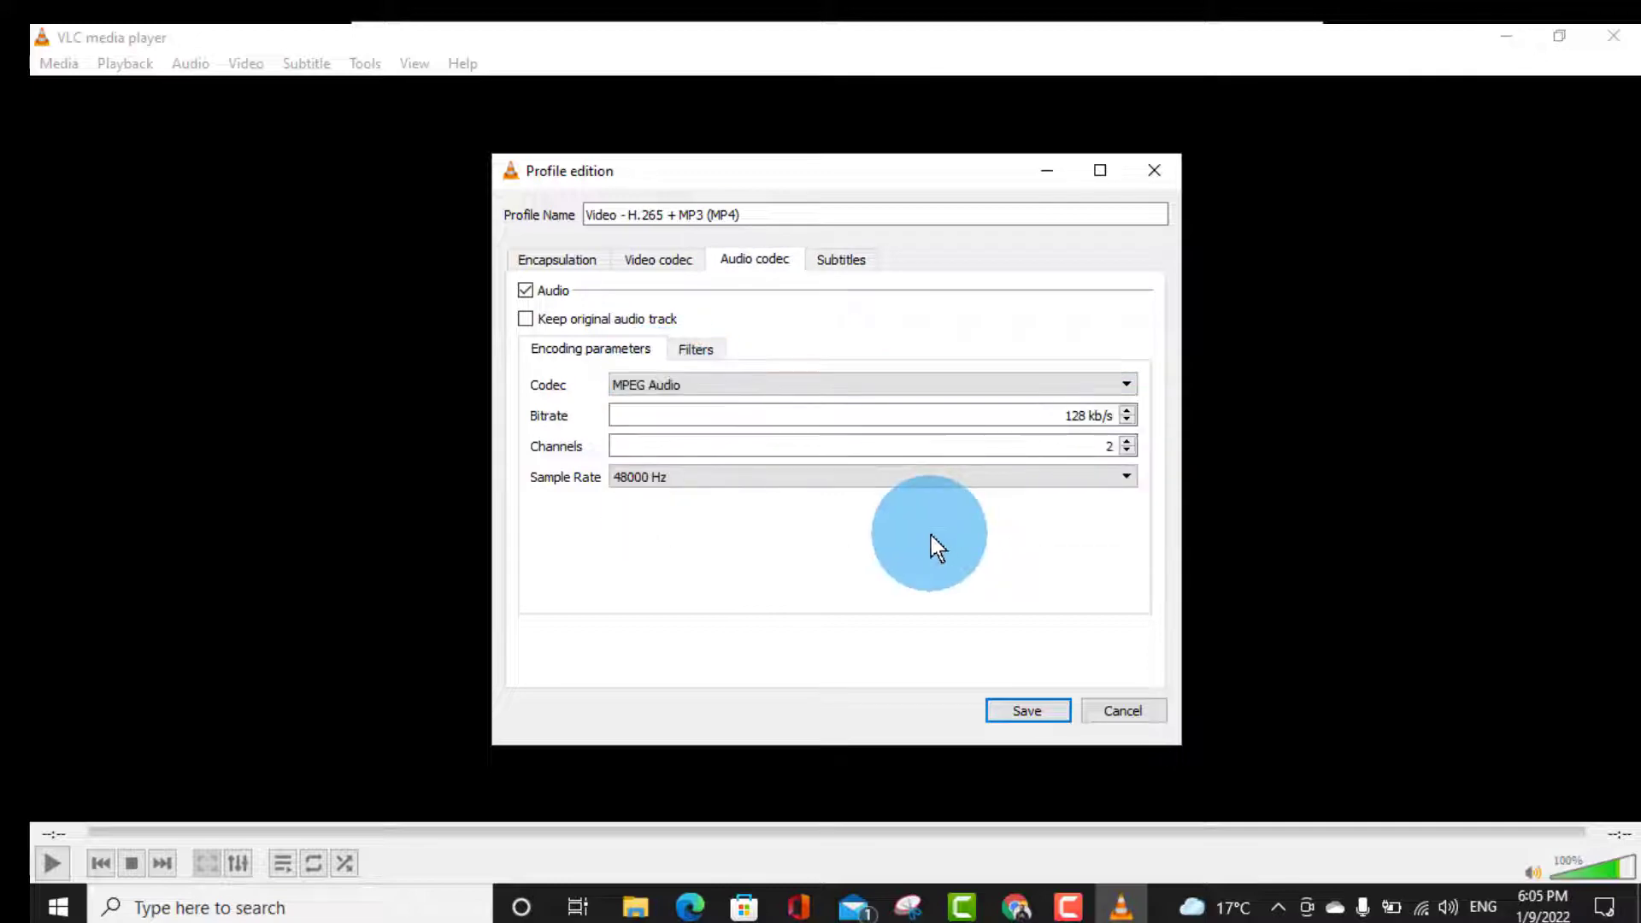
pyautogui.click(707, 480)
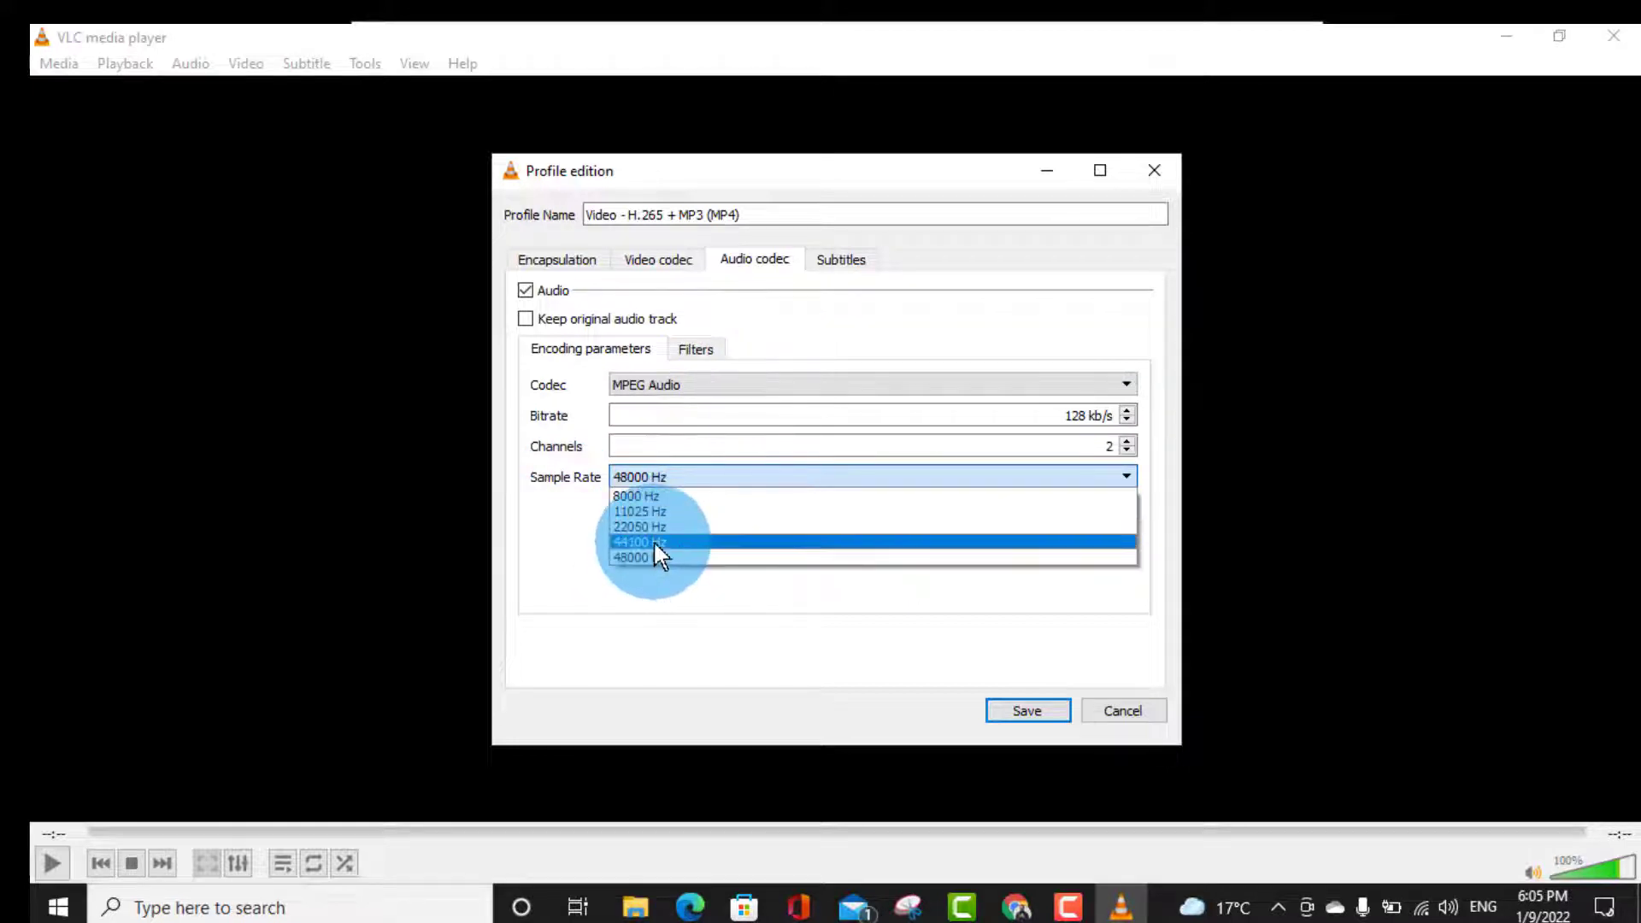
pyautogui.click(653, 543)
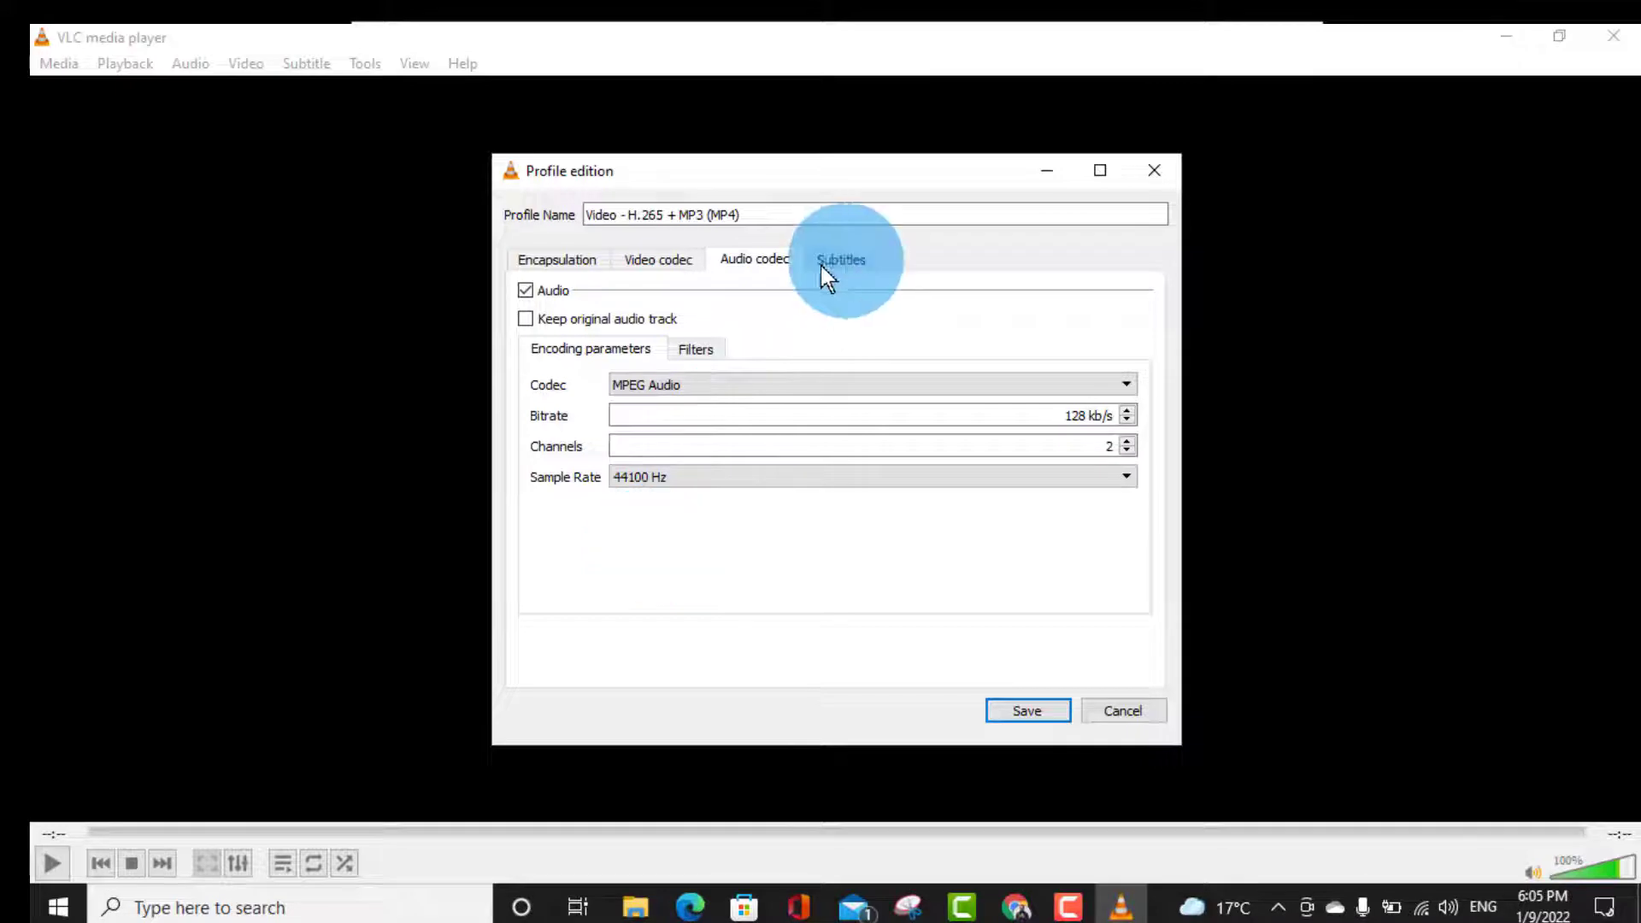
pyautogui.click(555, 260)
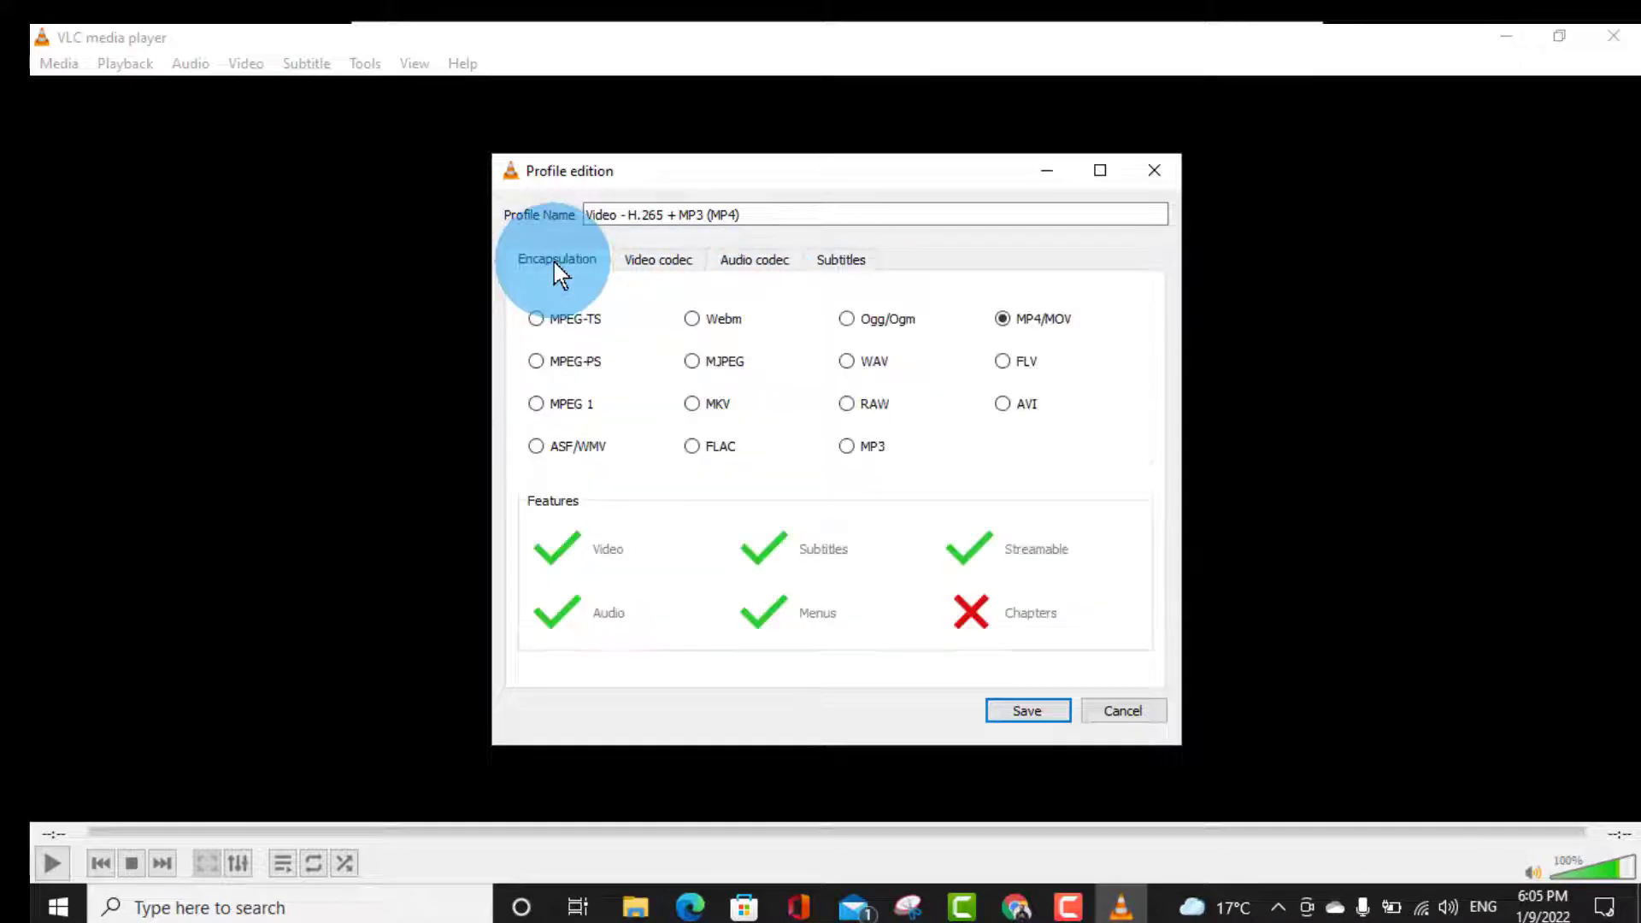
pyautogui.click(1027, 711)
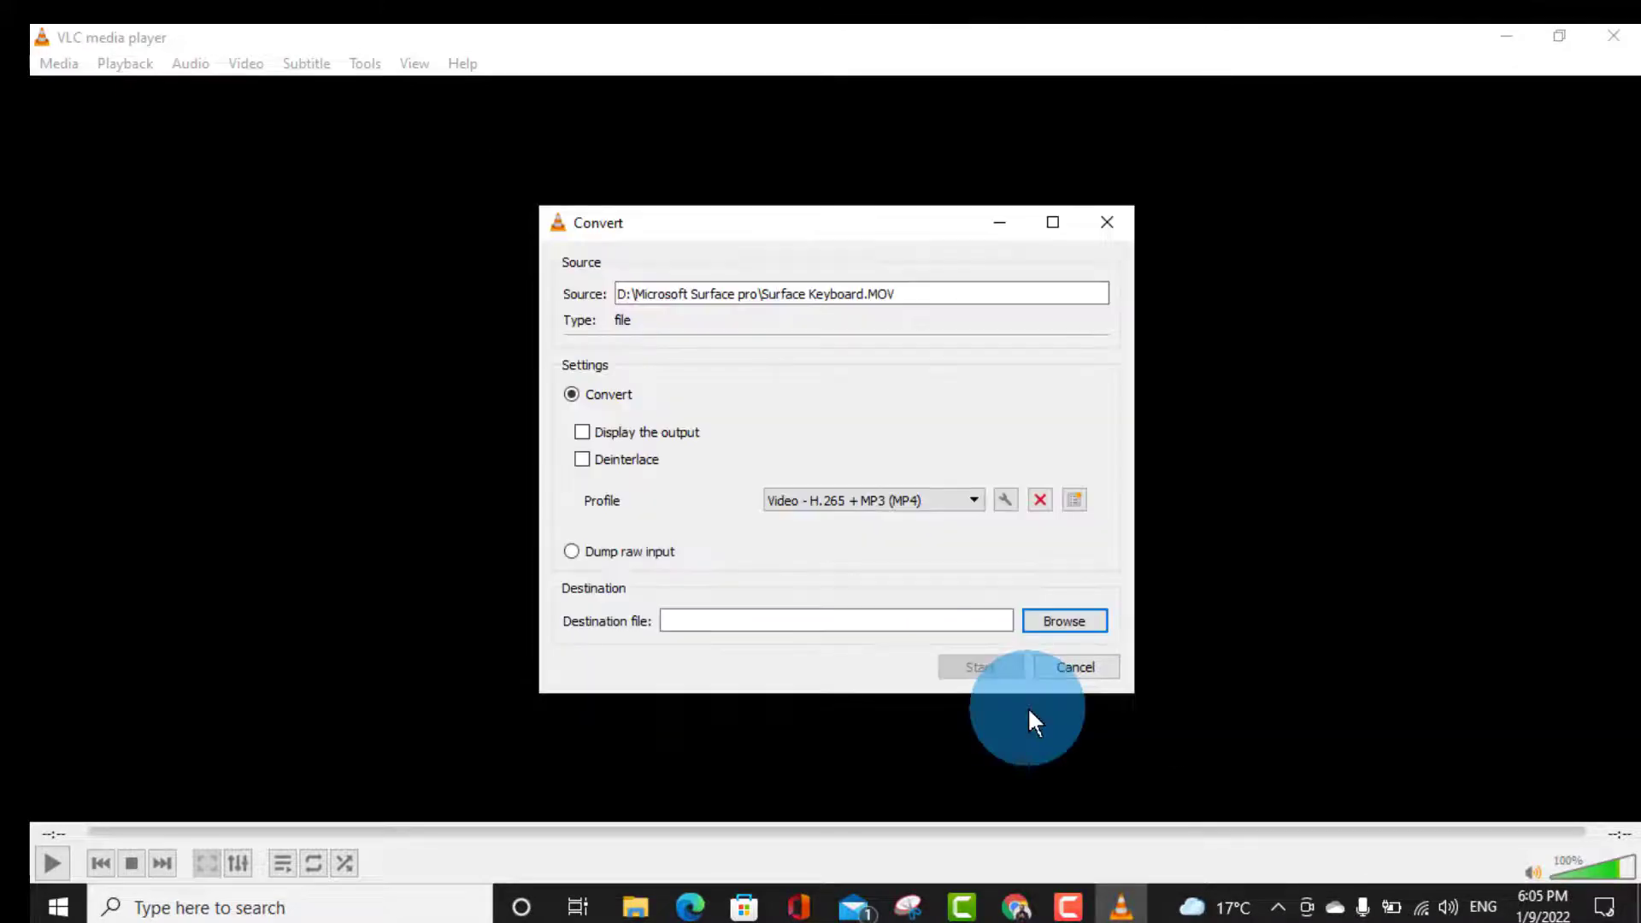
# Step: Set the Desktop as the destination and start converting Surface Keyboard.MOV to MP4
pyautogui.click(571, 636)
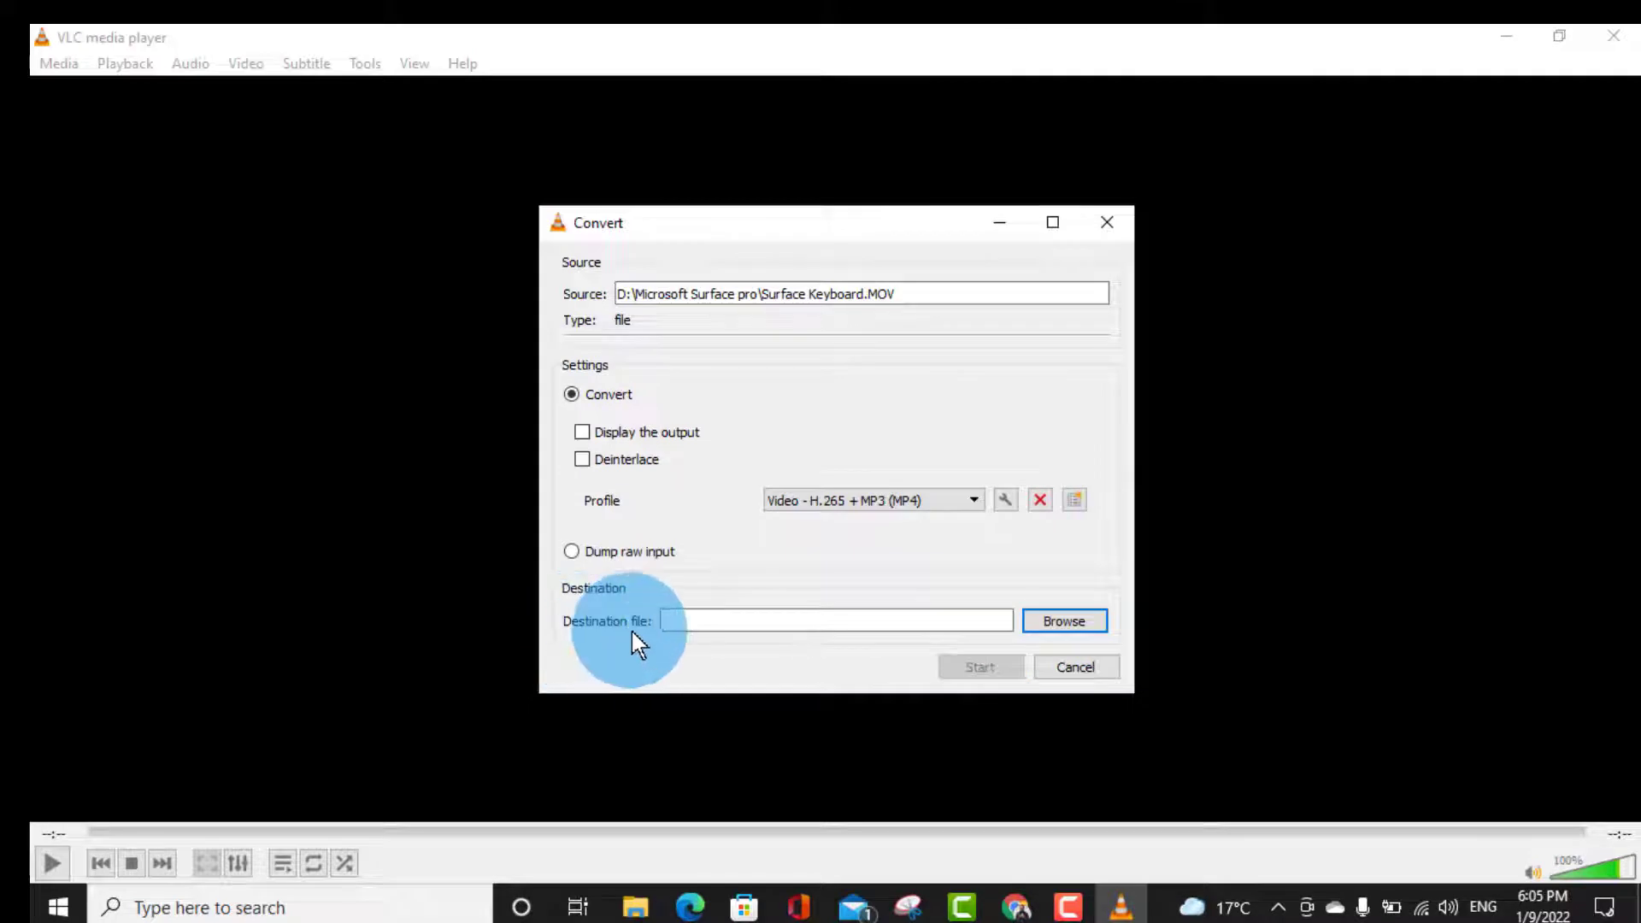
pyautogui.click(1070, 626)
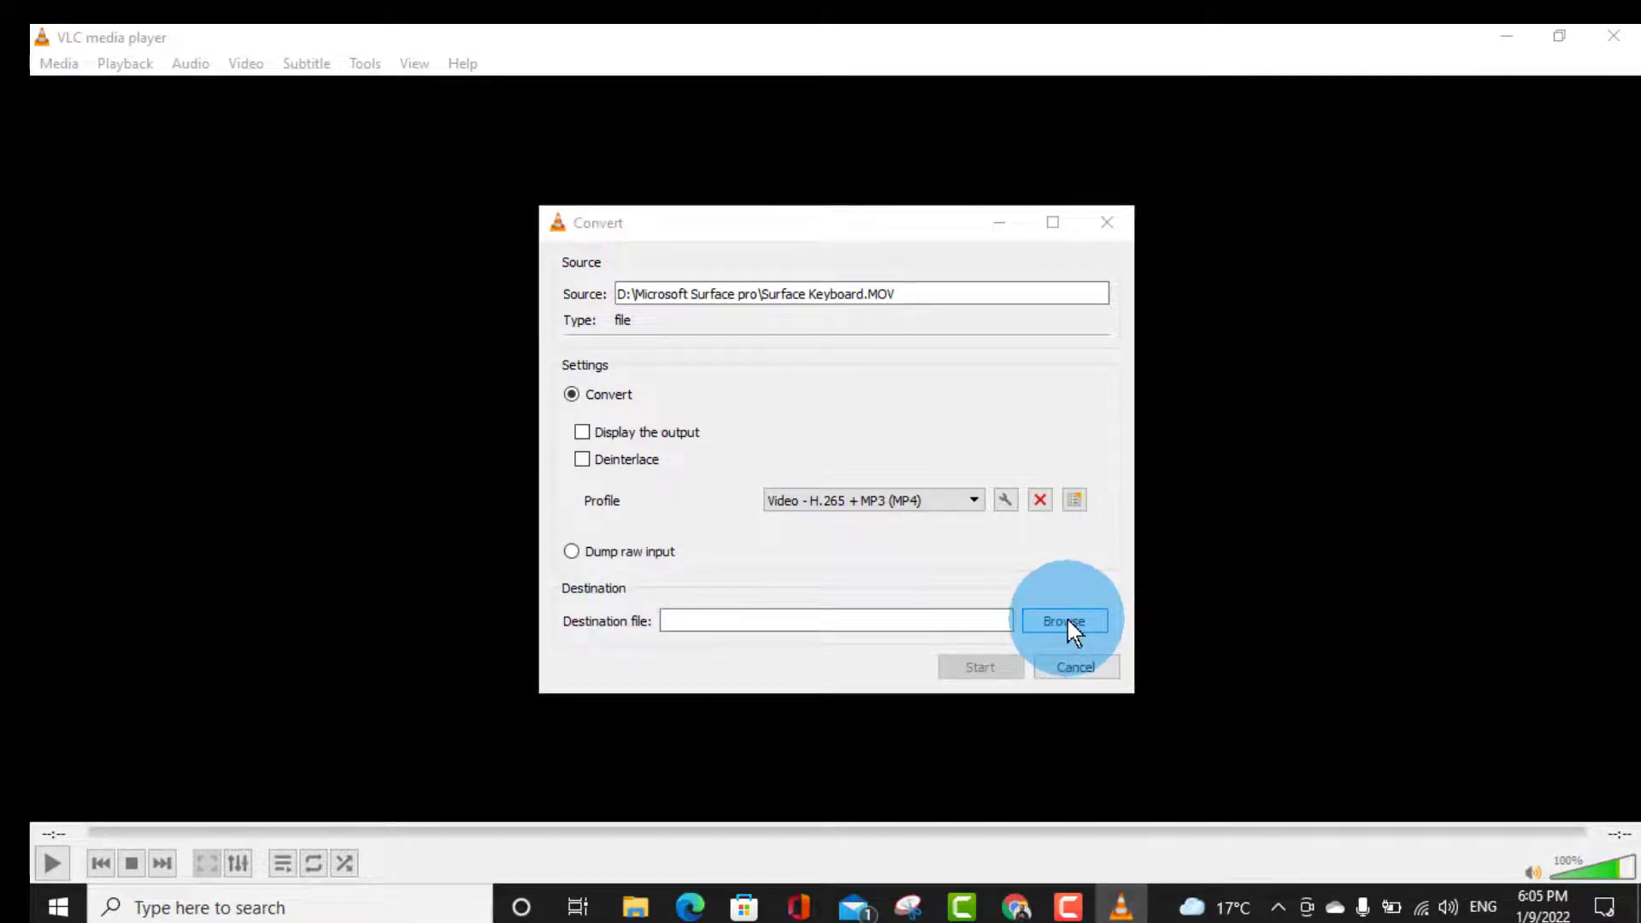
pyautogui.click(636, 444)
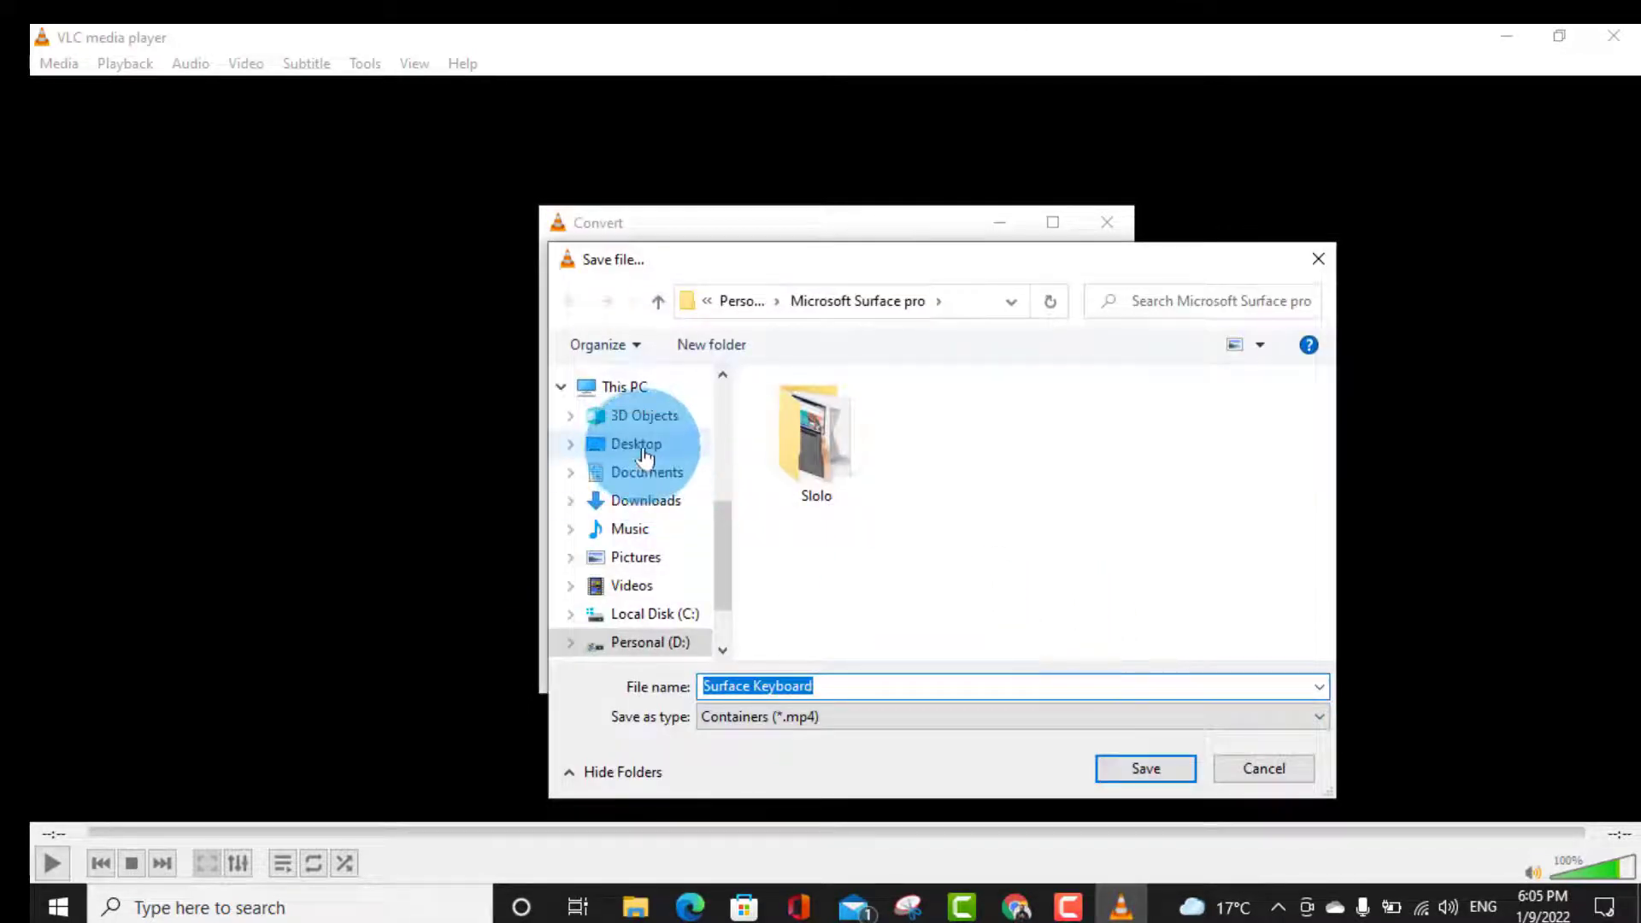
pyautogui.click(1147, 769)
pyautogui.click(981, 666)
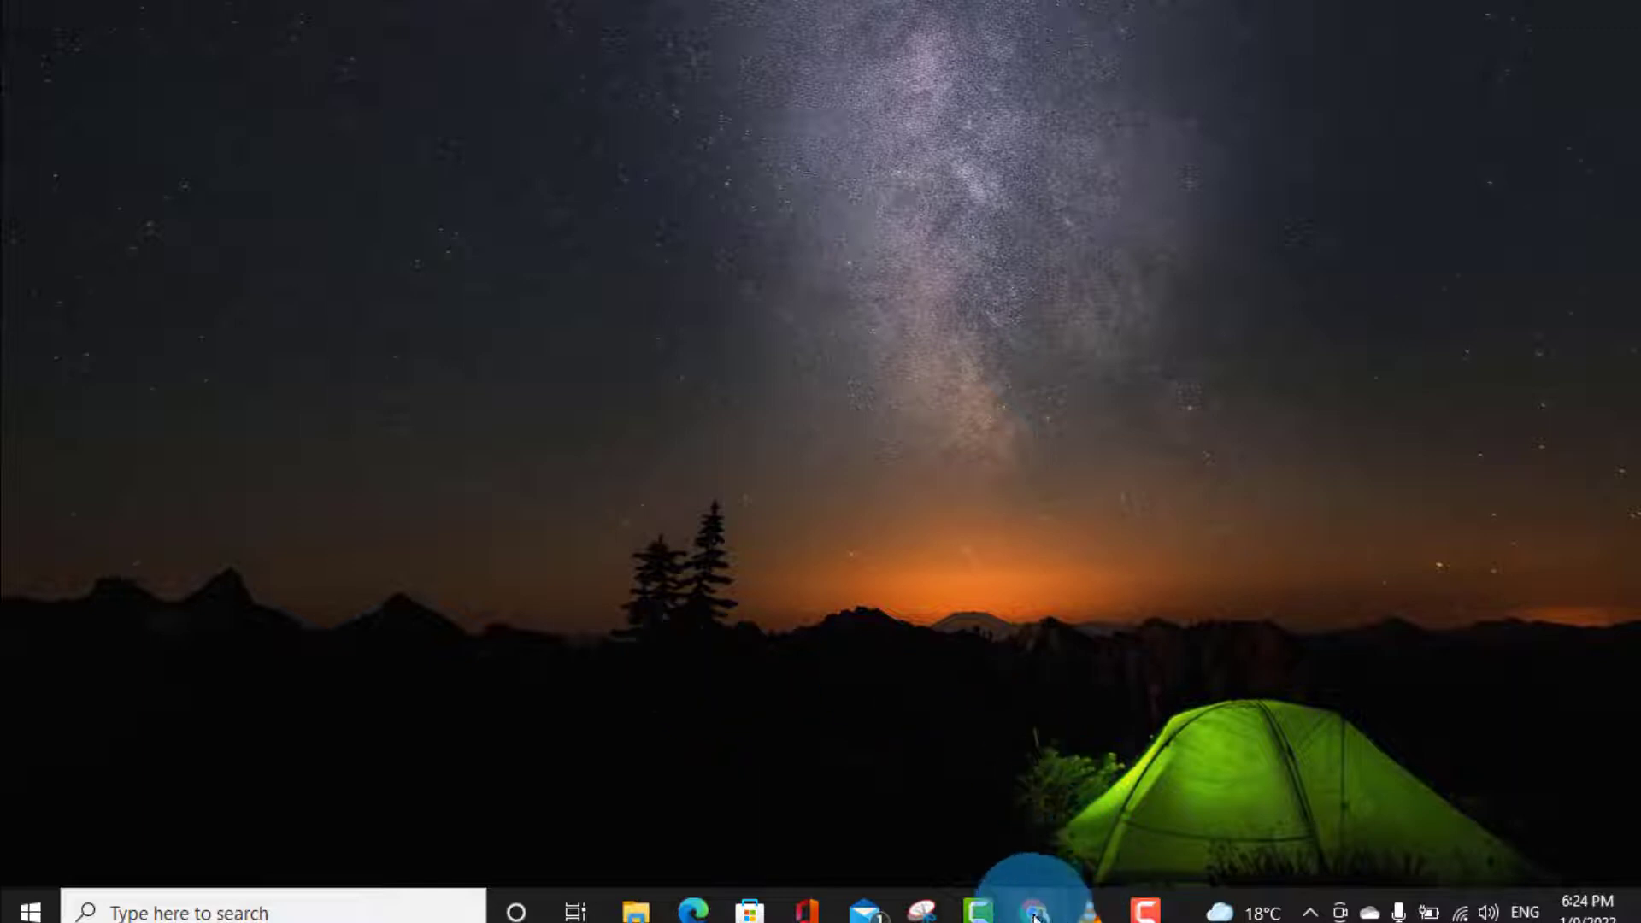
# Step: Refresh the Windows desktop twice from its context menu
pyautogui.rightClick(939, 316)
pyautogui.click(1001, 384)
pyautogui.rightClick(870, 212)
pyautogui.click(945, 293)
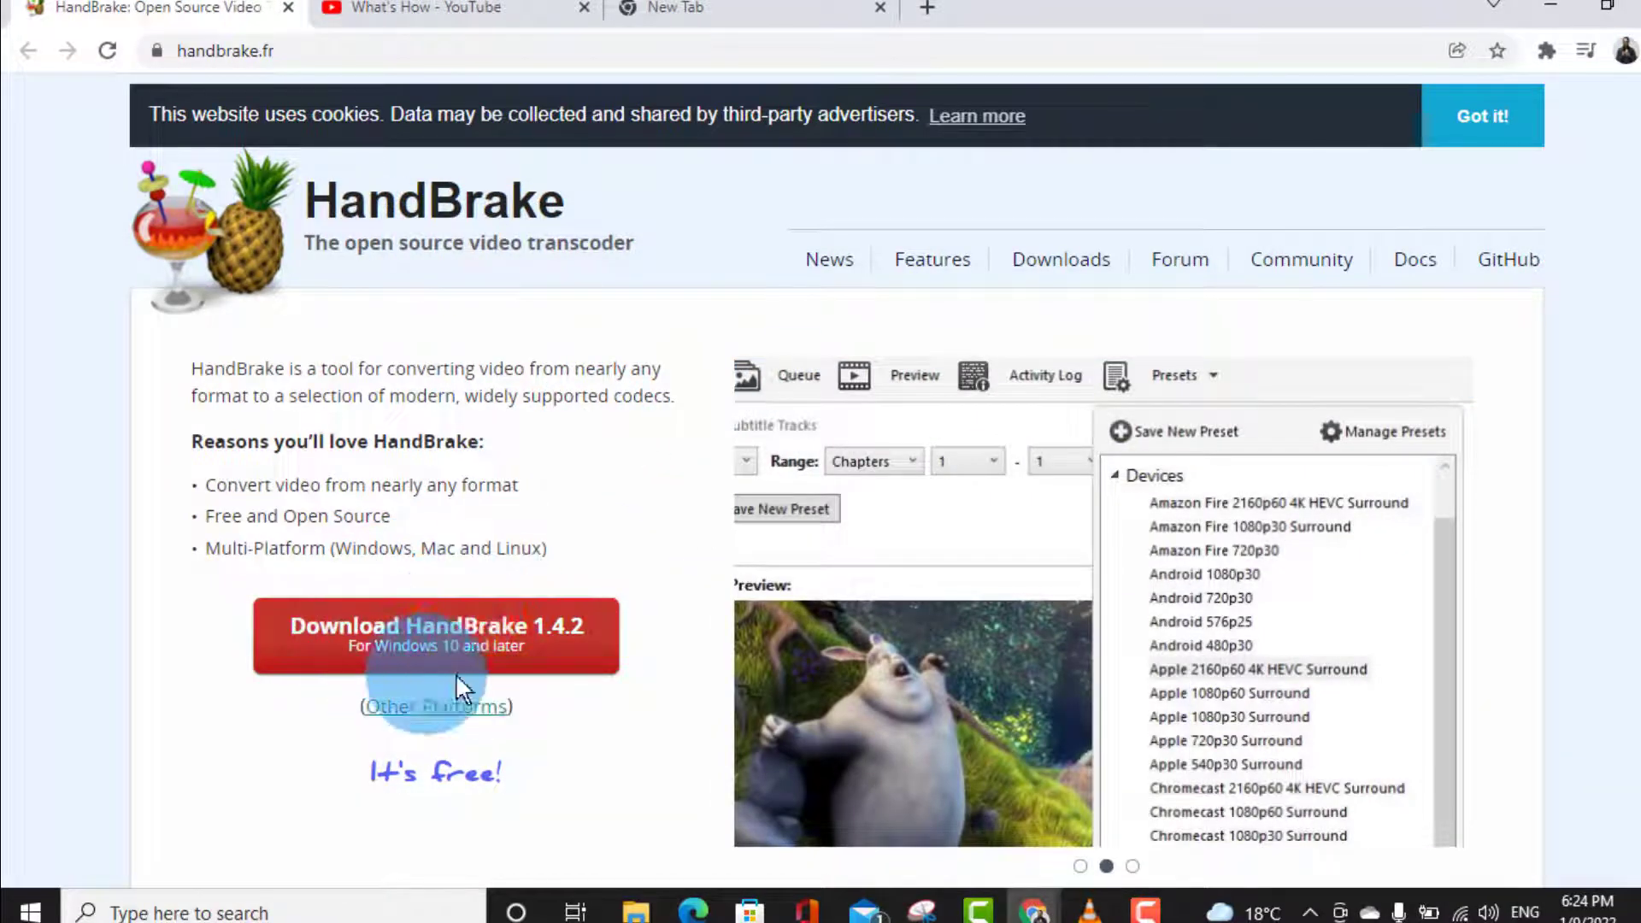
# Step: Download and run the HandBrake 1.4.2 Windows installer, then return to the handbrake.fr home page
pyautogui.click(473, 668)
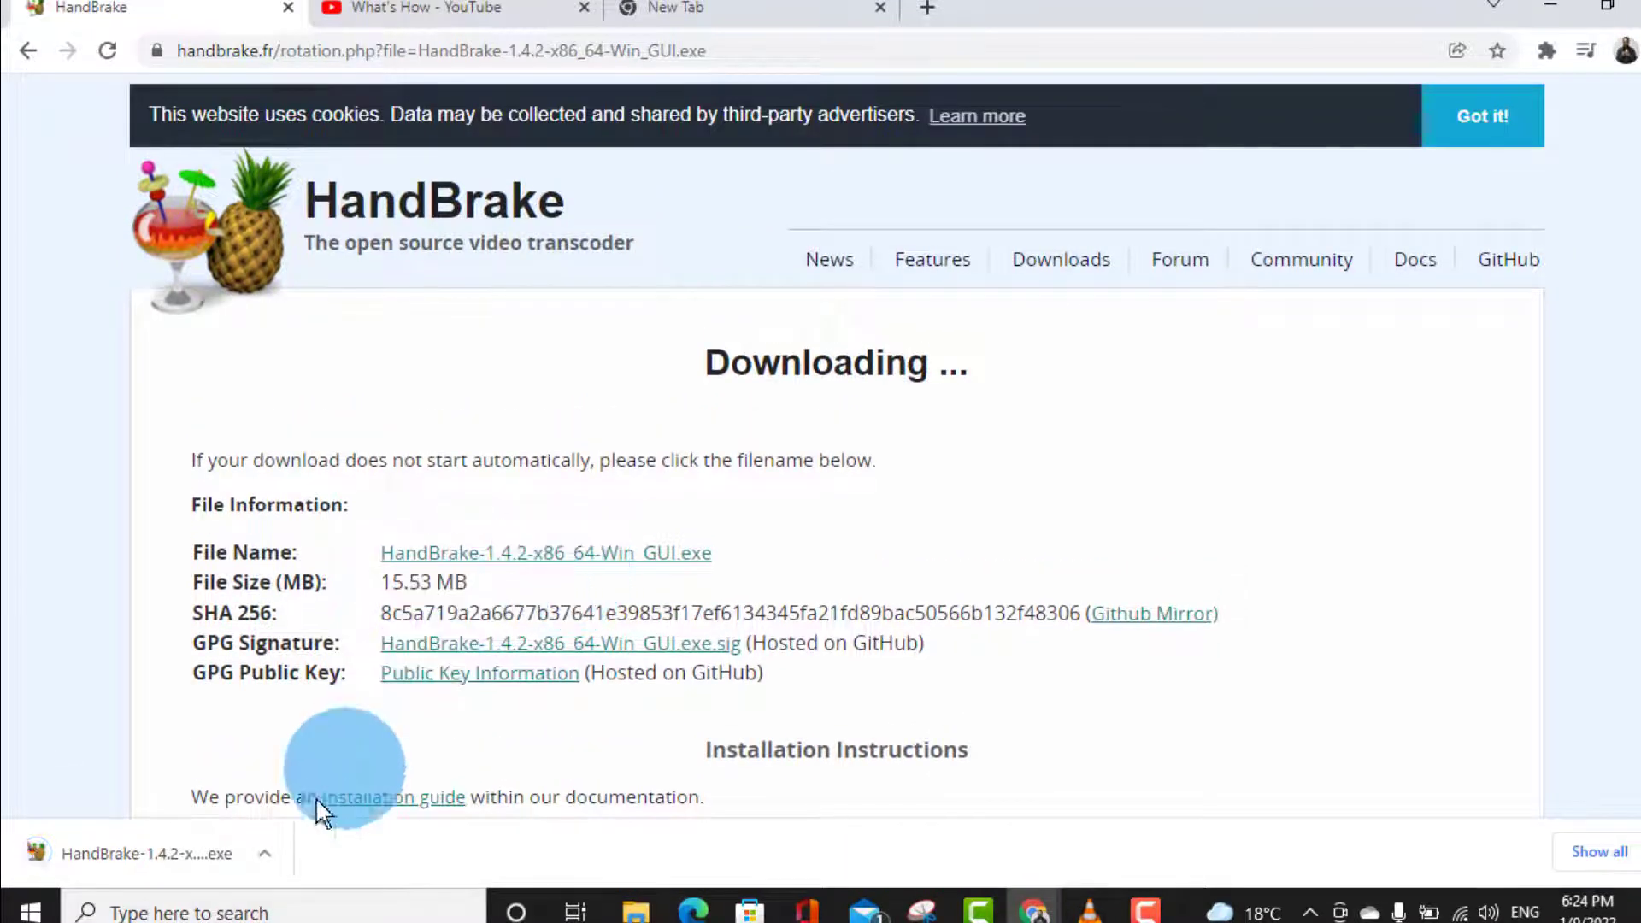
pyautogui.click(264, 850)
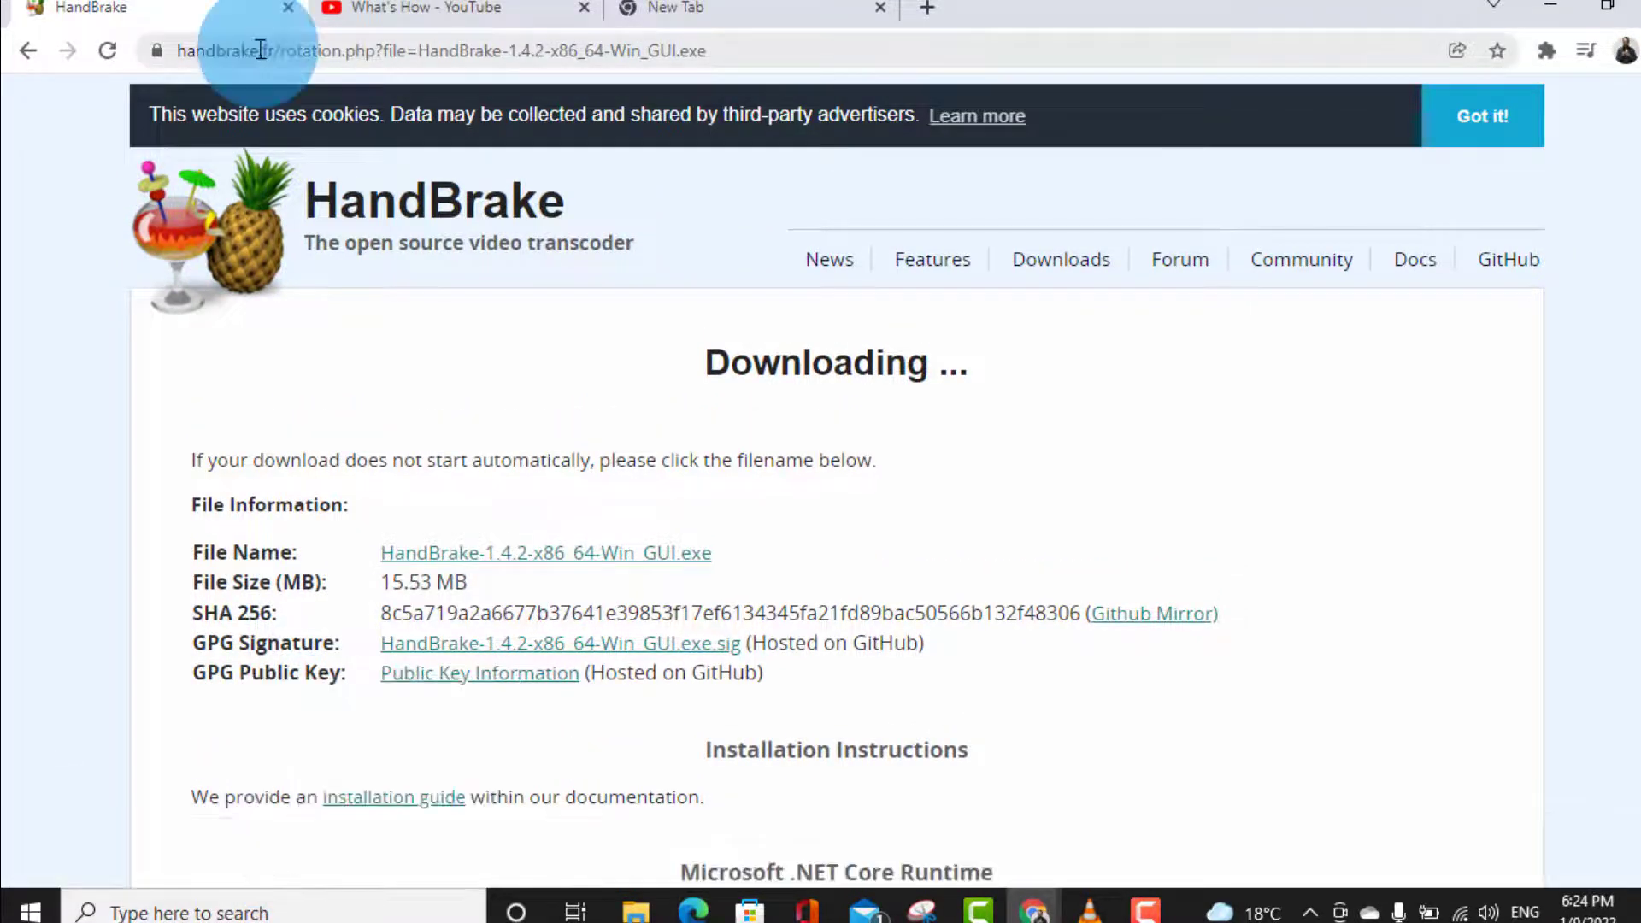
pyautogui.click(27, 55)
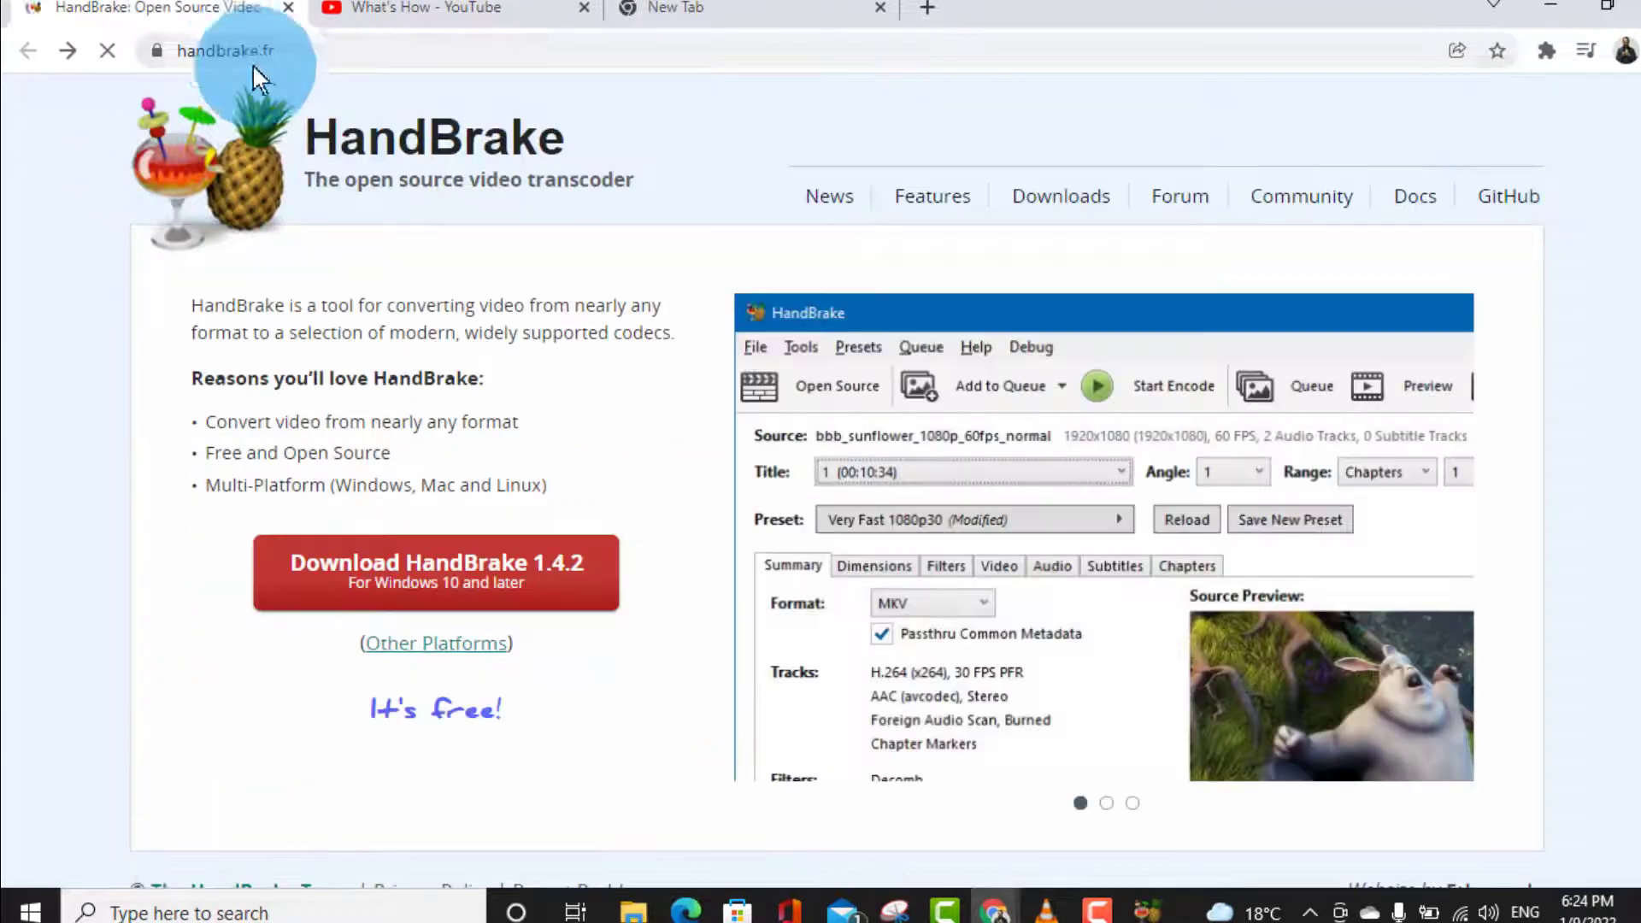
pyautogui.click(227, 51)
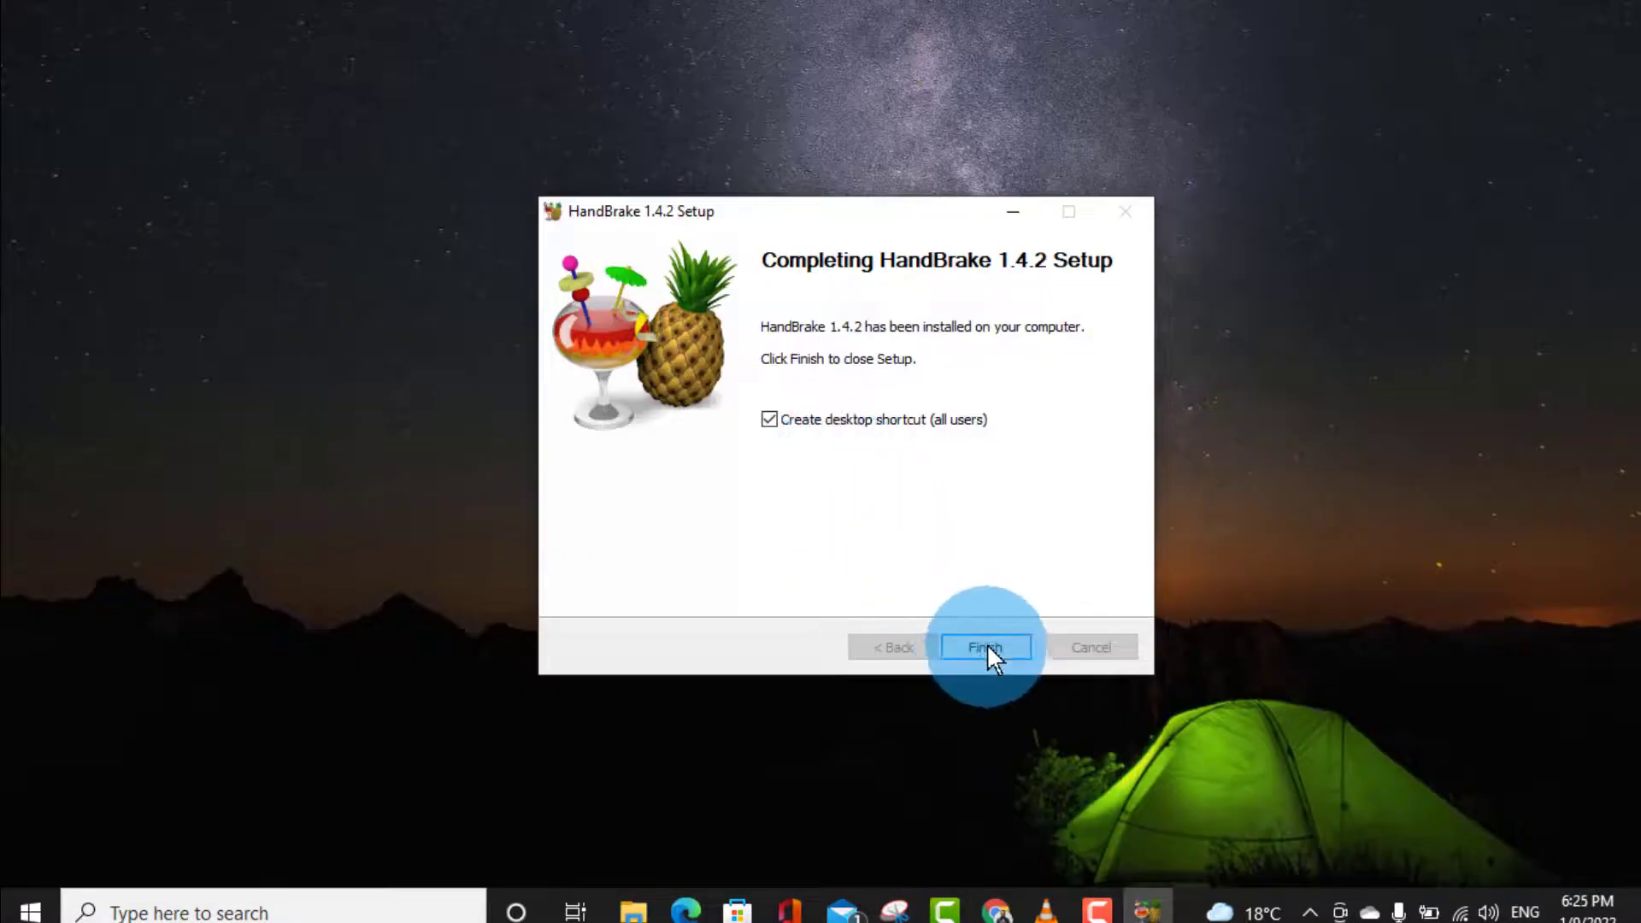
# Step: Finish the HandBrake 1.4.2 setup wizard and start HandBrake from the Start menu
pyautogui.click(984, 645)
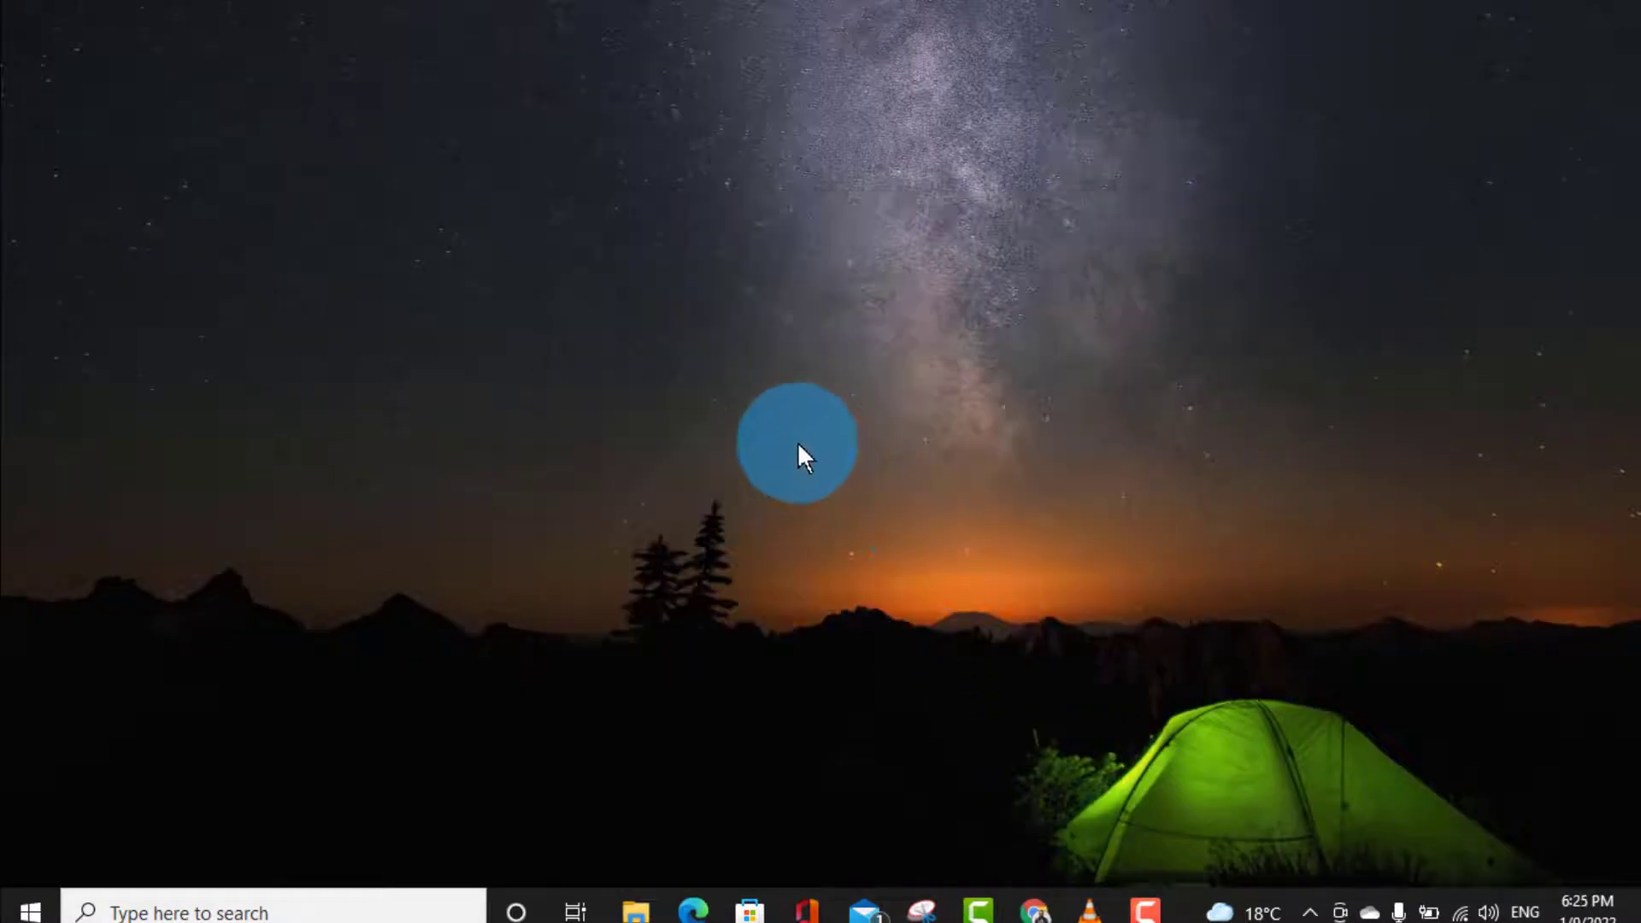
pyautogui.press('super')
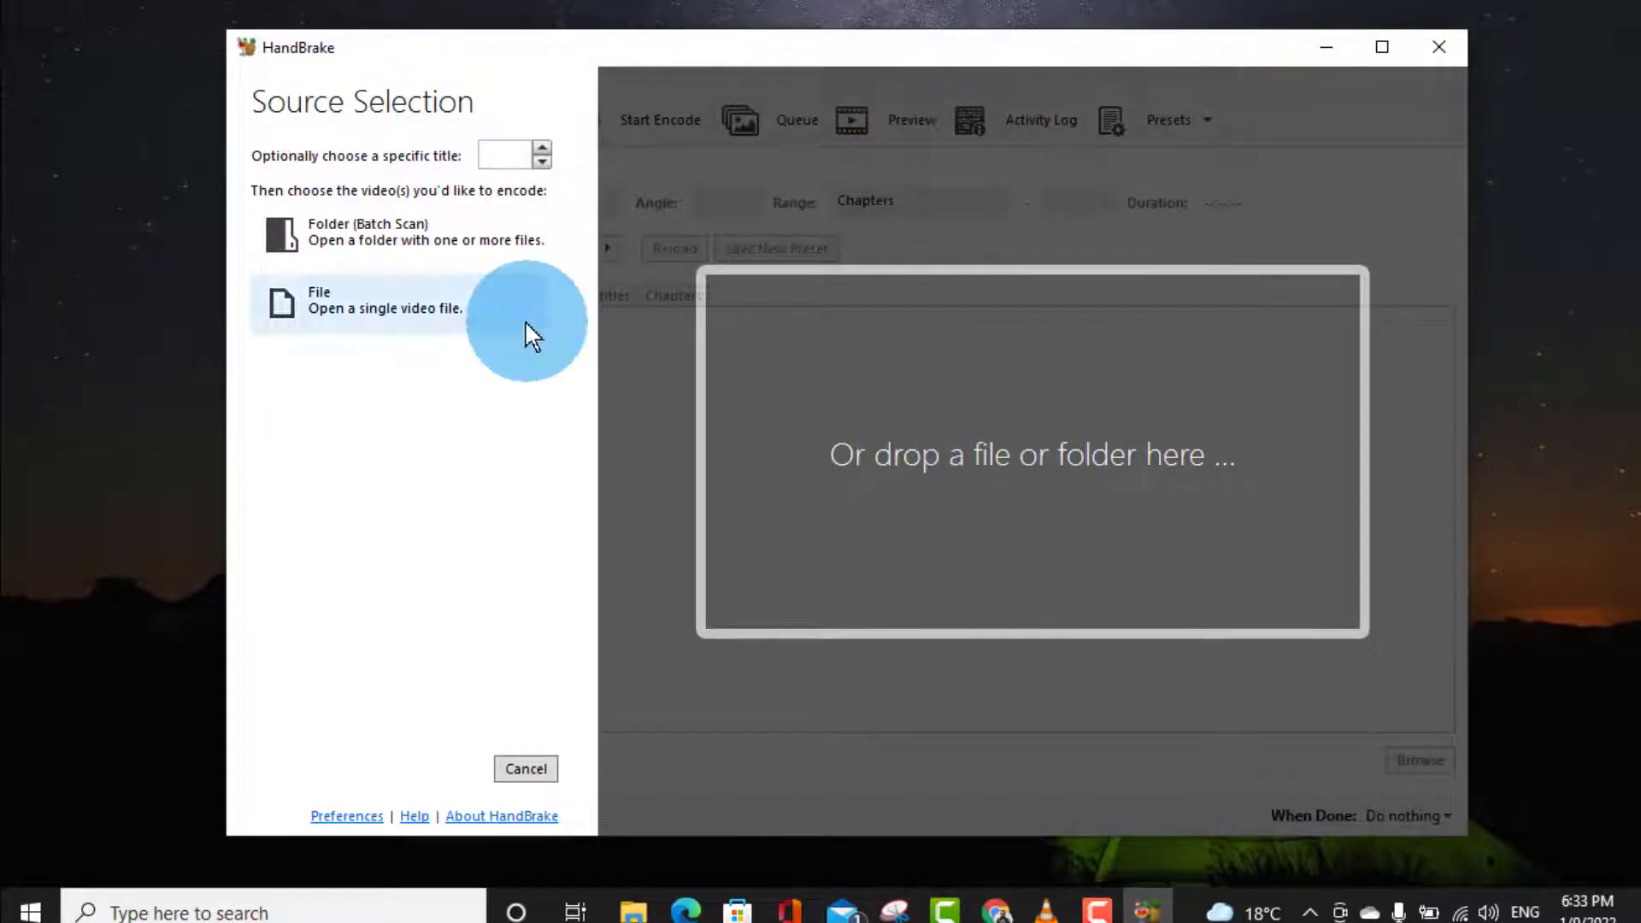
# Step: Load the Surface Pen video file as HandBrake's source
pyautogui.click(359, 306)
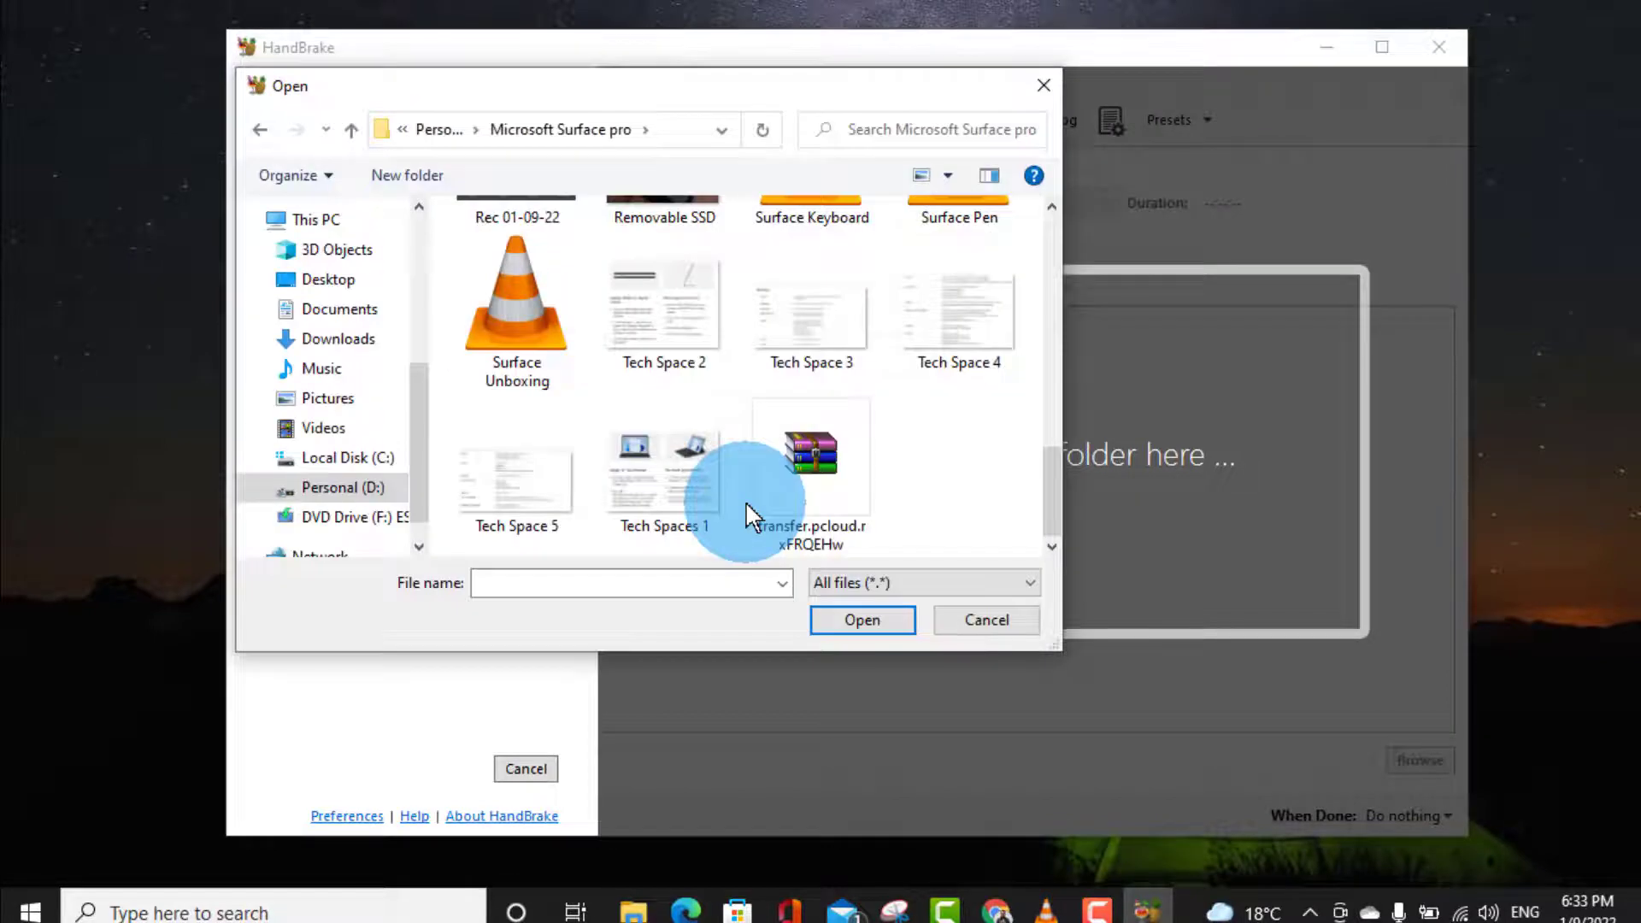
pyautogui.click(958, 214)
pyautogui.click(873, 620)
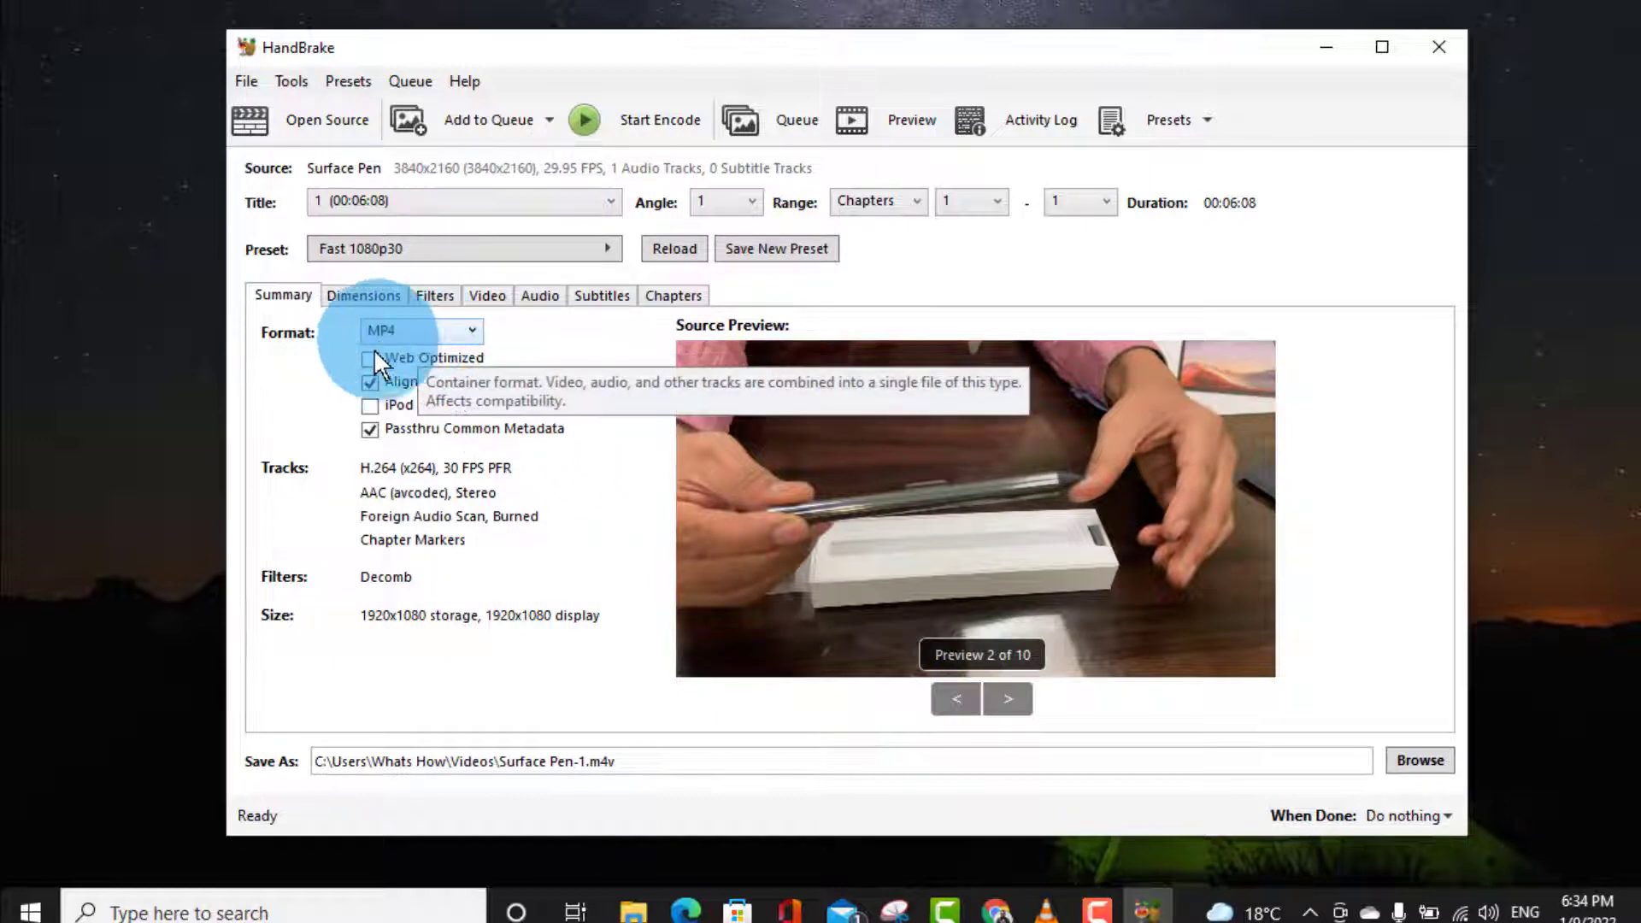
# Step: Keep MP4 as the format and change the audio track's samplerate from Auto to 44.1
pyautogui.click(415, 331)
pyautogui.click(398, 357)
pyautogui.click(487, 295)
pyautogui.click(545, 294)
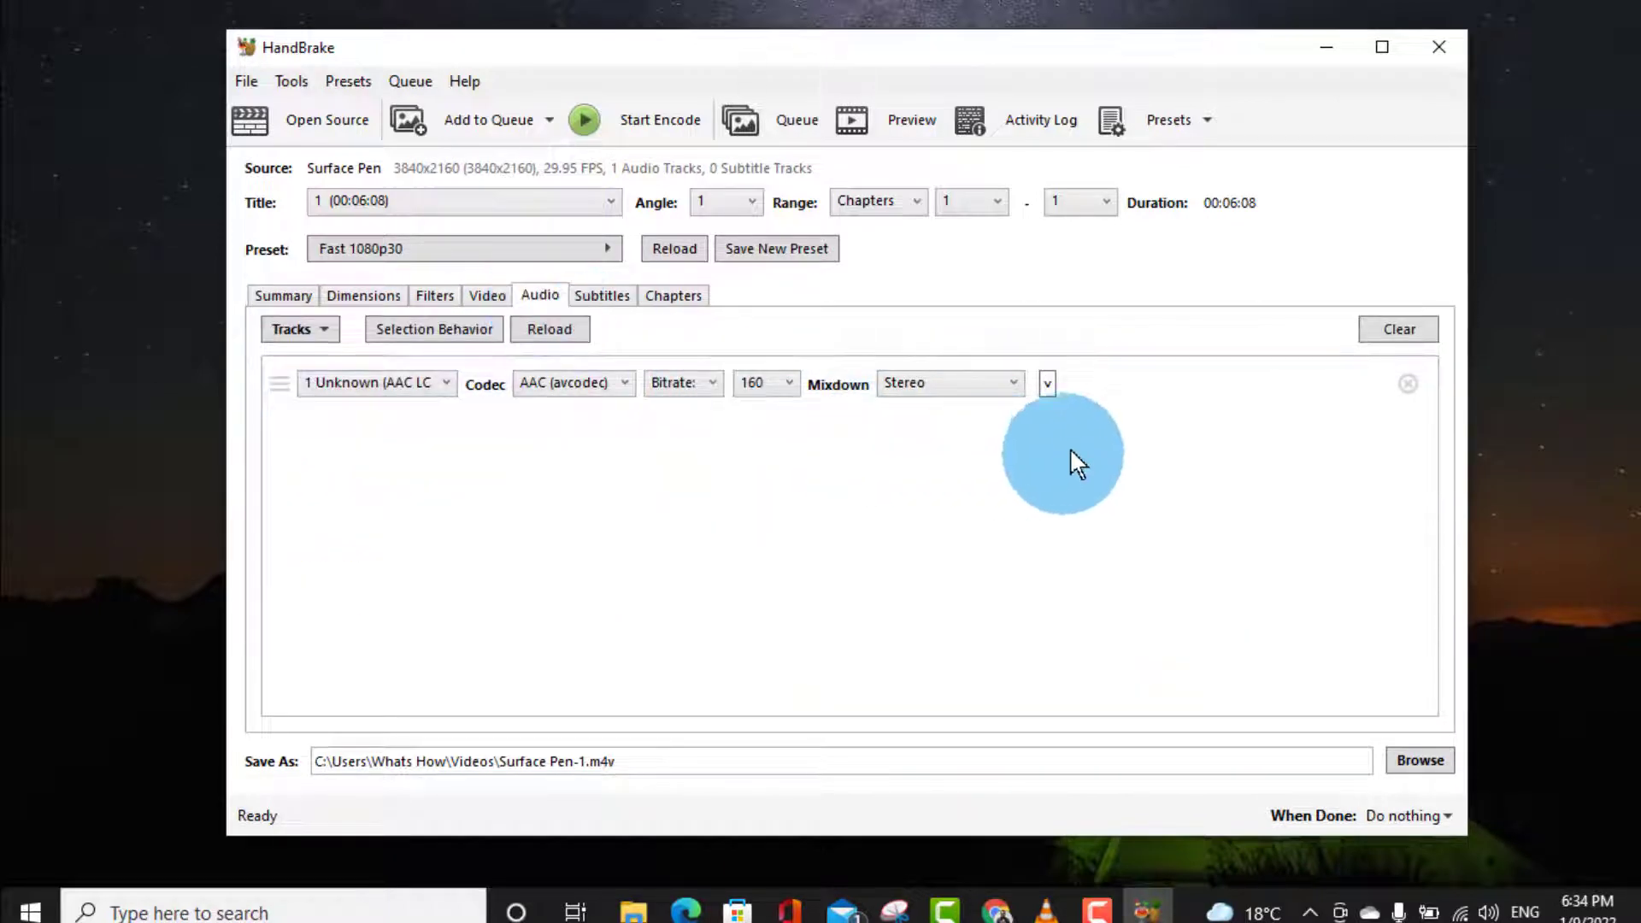
pyautogui.click(1049, 393)
pyautogui.click(1048, 385)
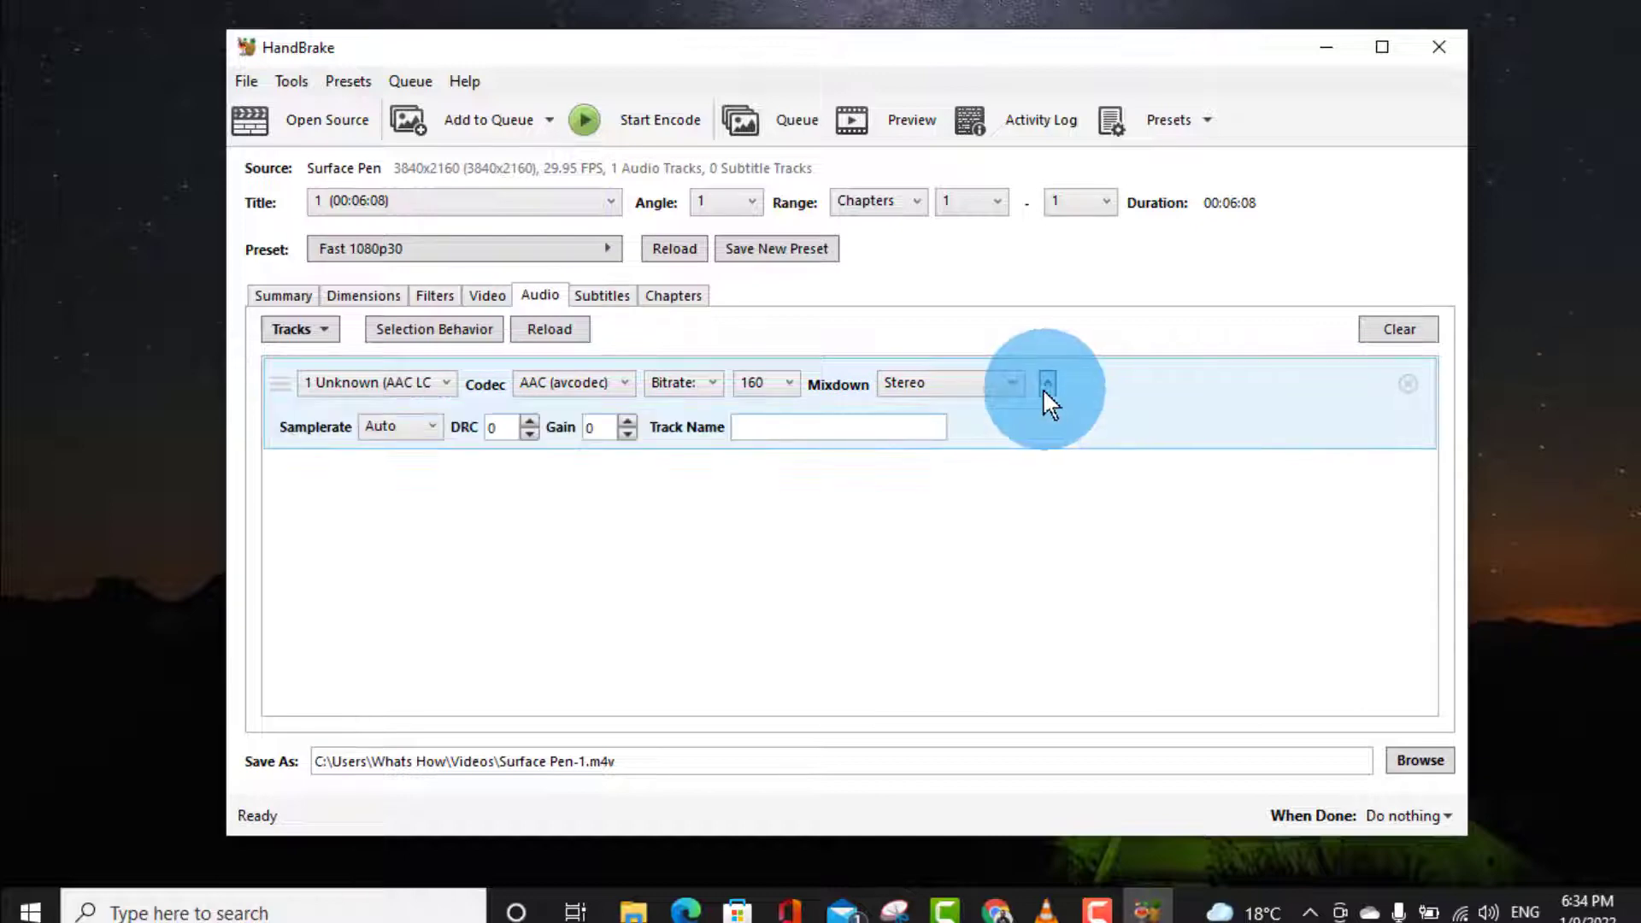
pyautogui.click(432, 425)
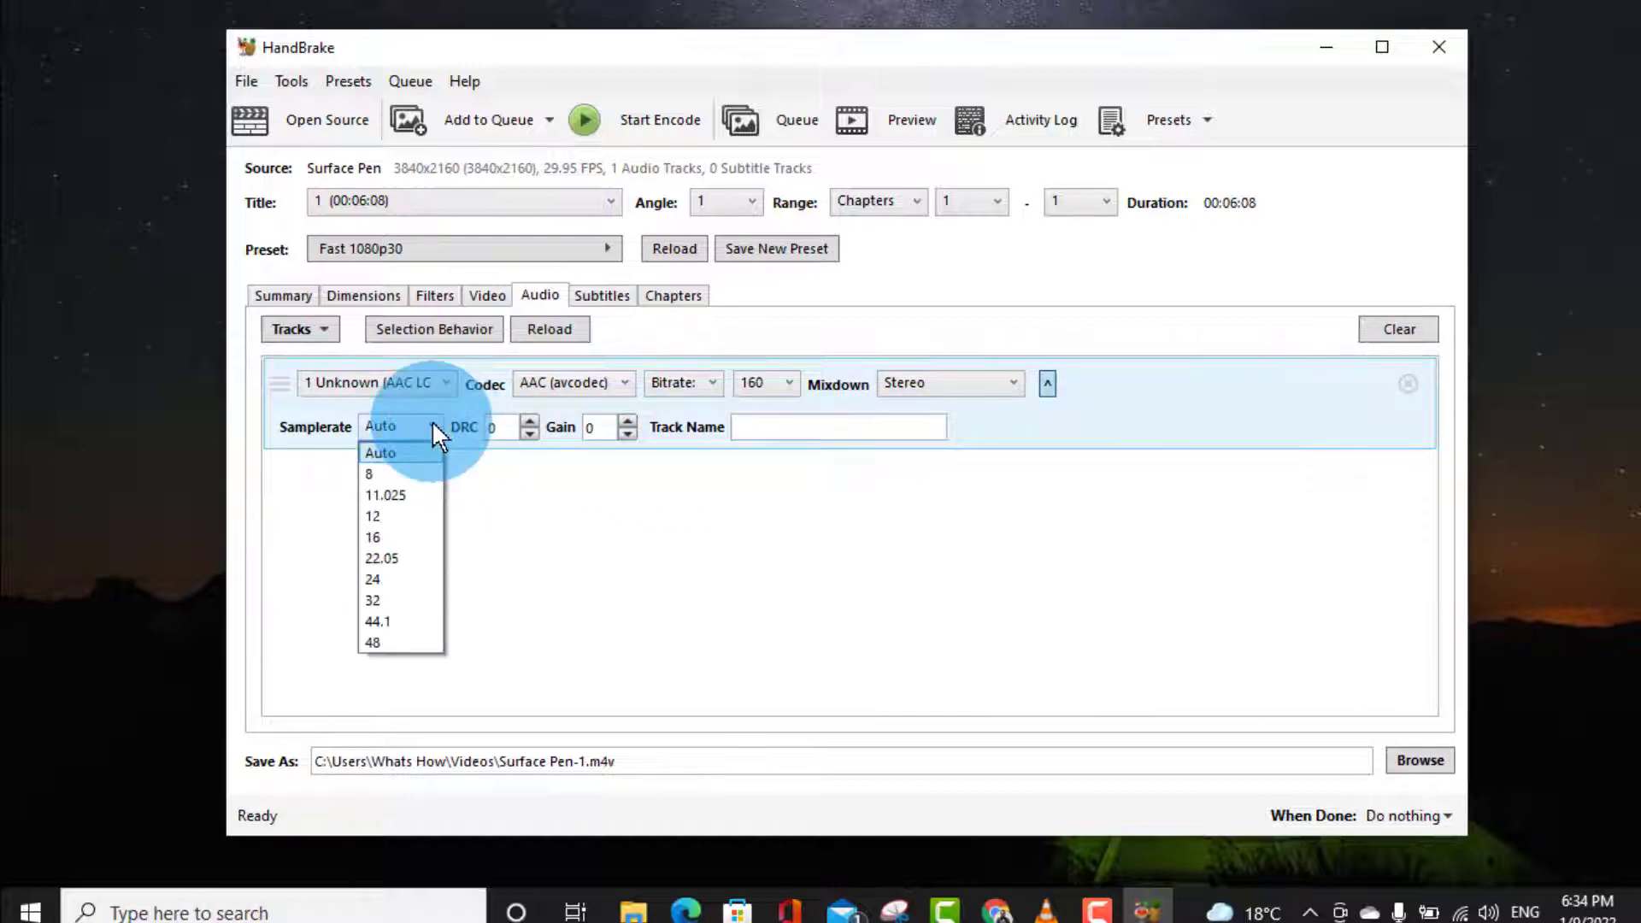
pyautogui.click(395, 622)
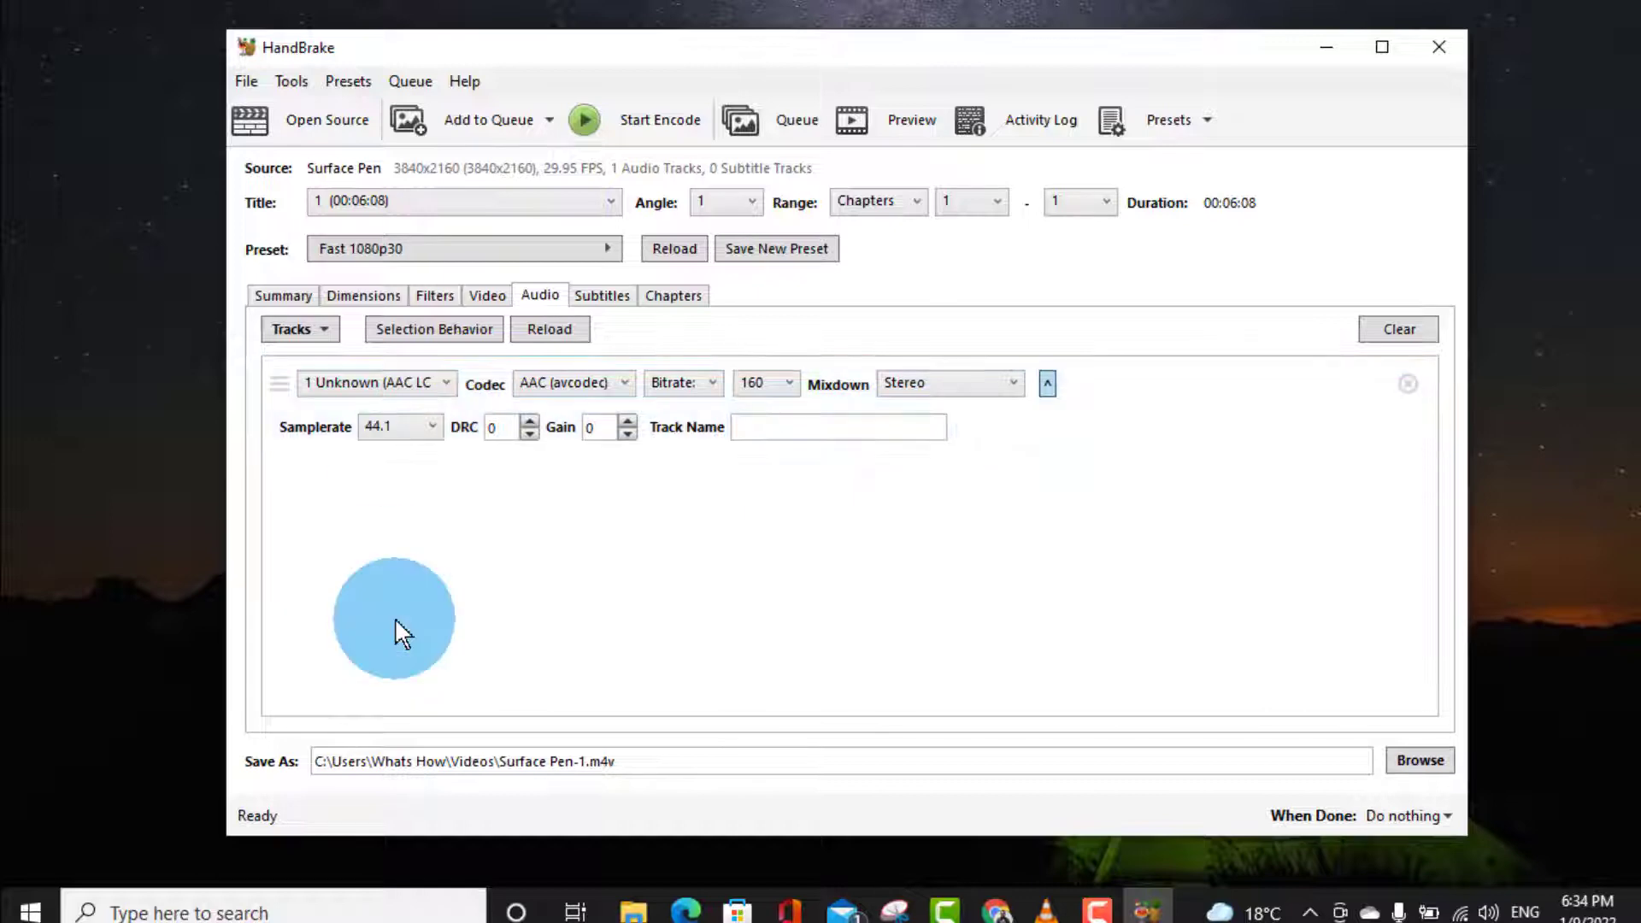
pyautogui.click(451, 250)
# Step: Change the video framerate from 30 to 60 FPS and check the video encoder list
pyautogui.click(478, 503)
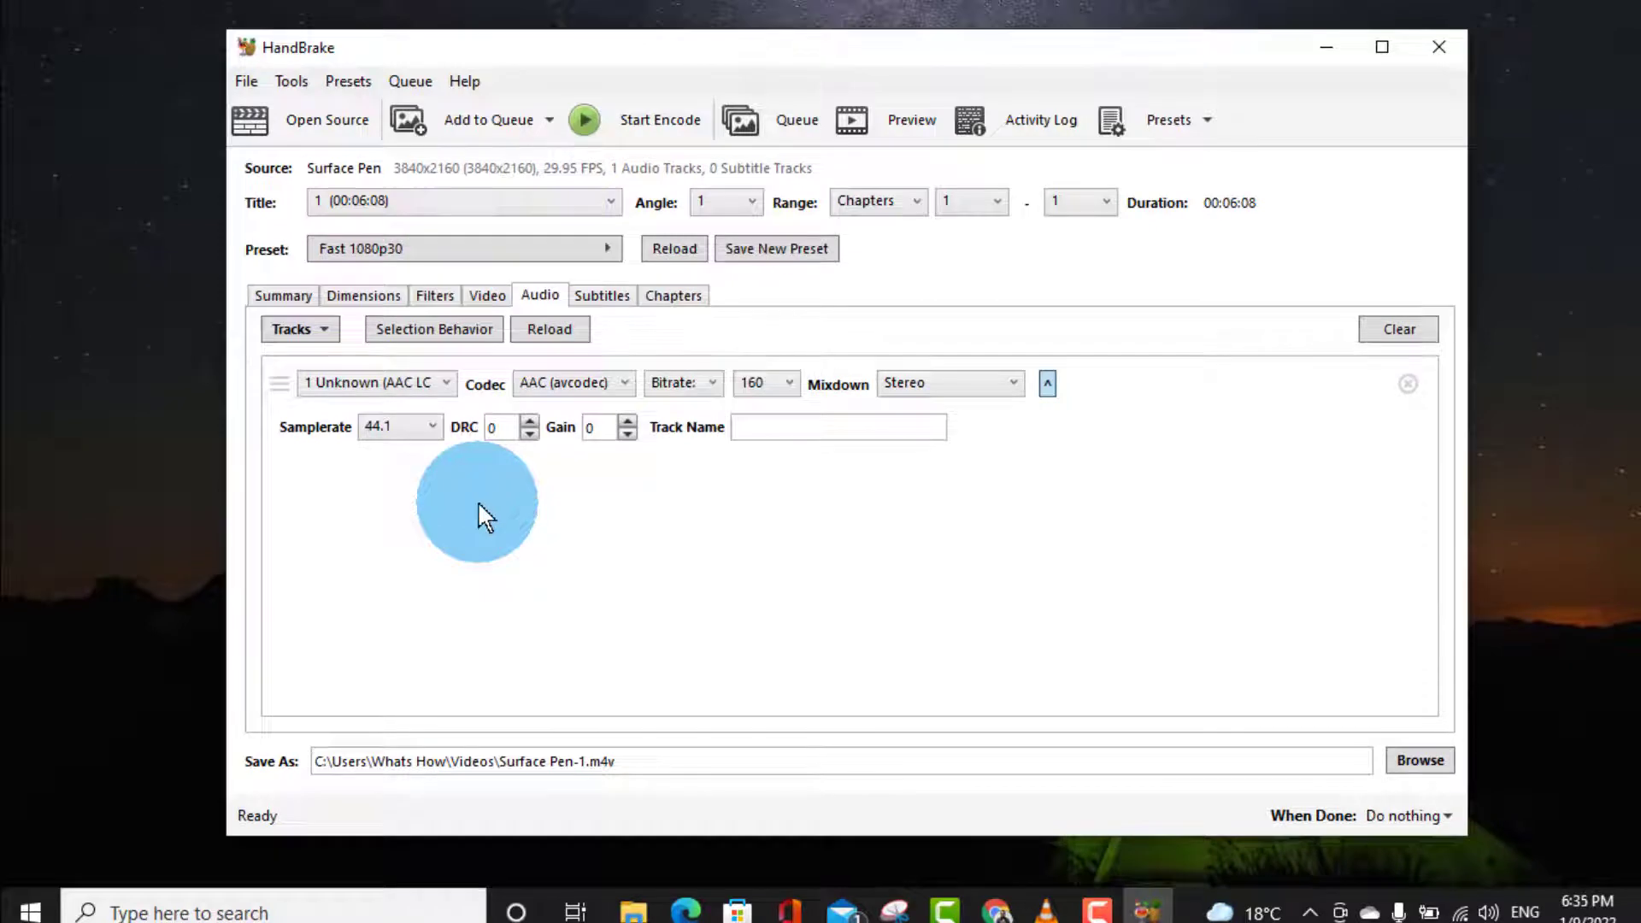
pyautogui.click(363, 296)
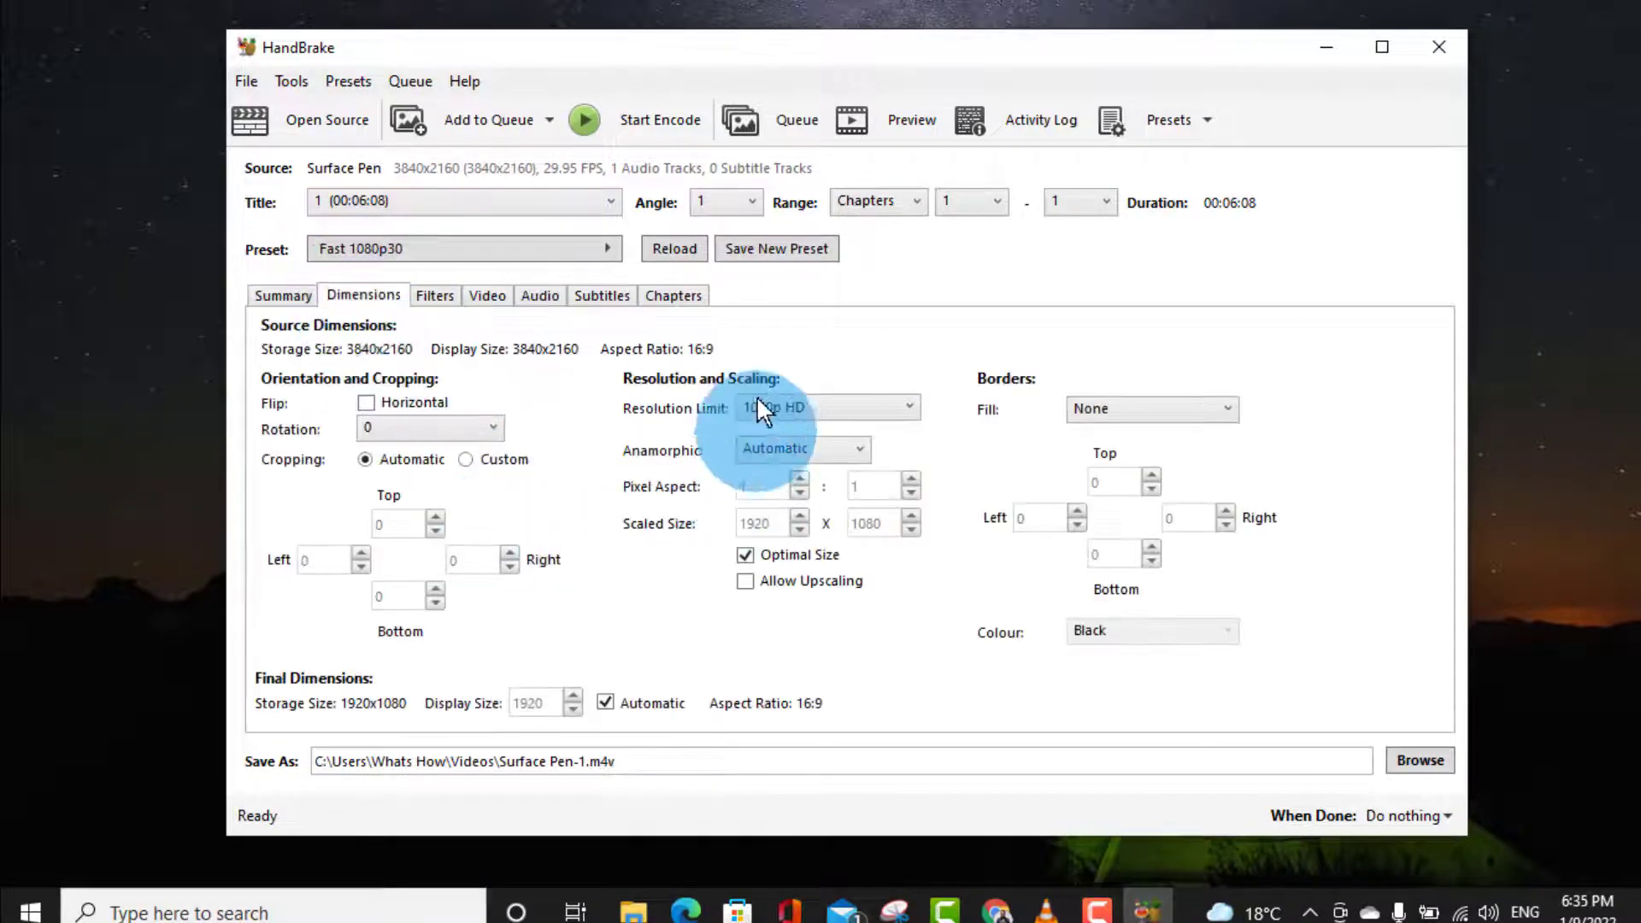
pyautogui.click(484, 296)
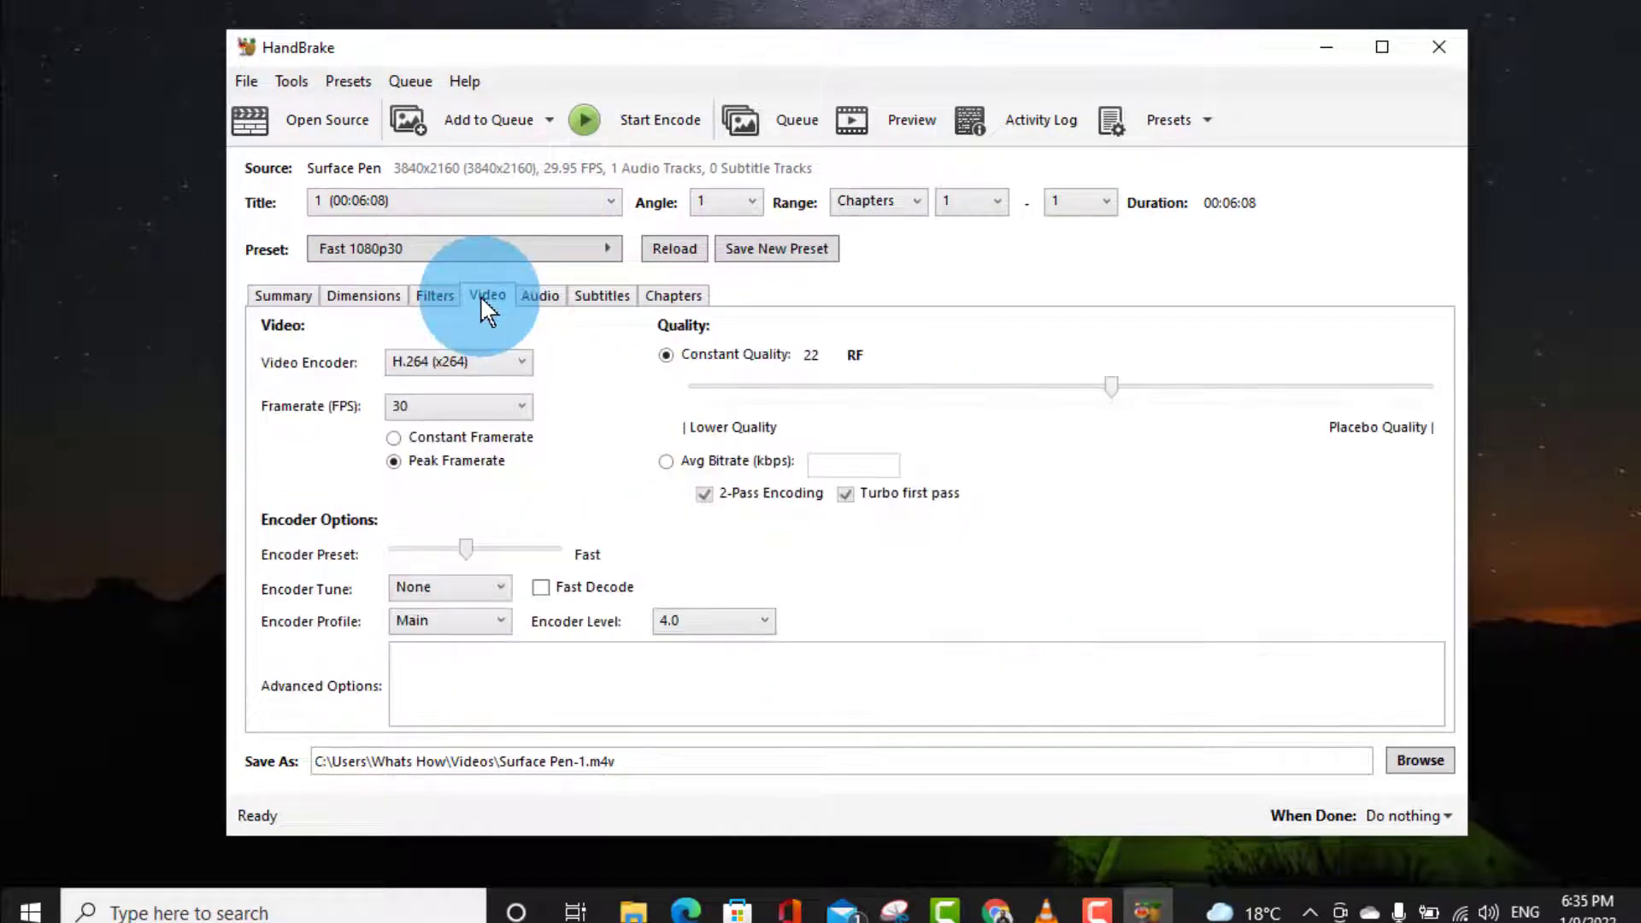
pyautogui.click(438, 405)
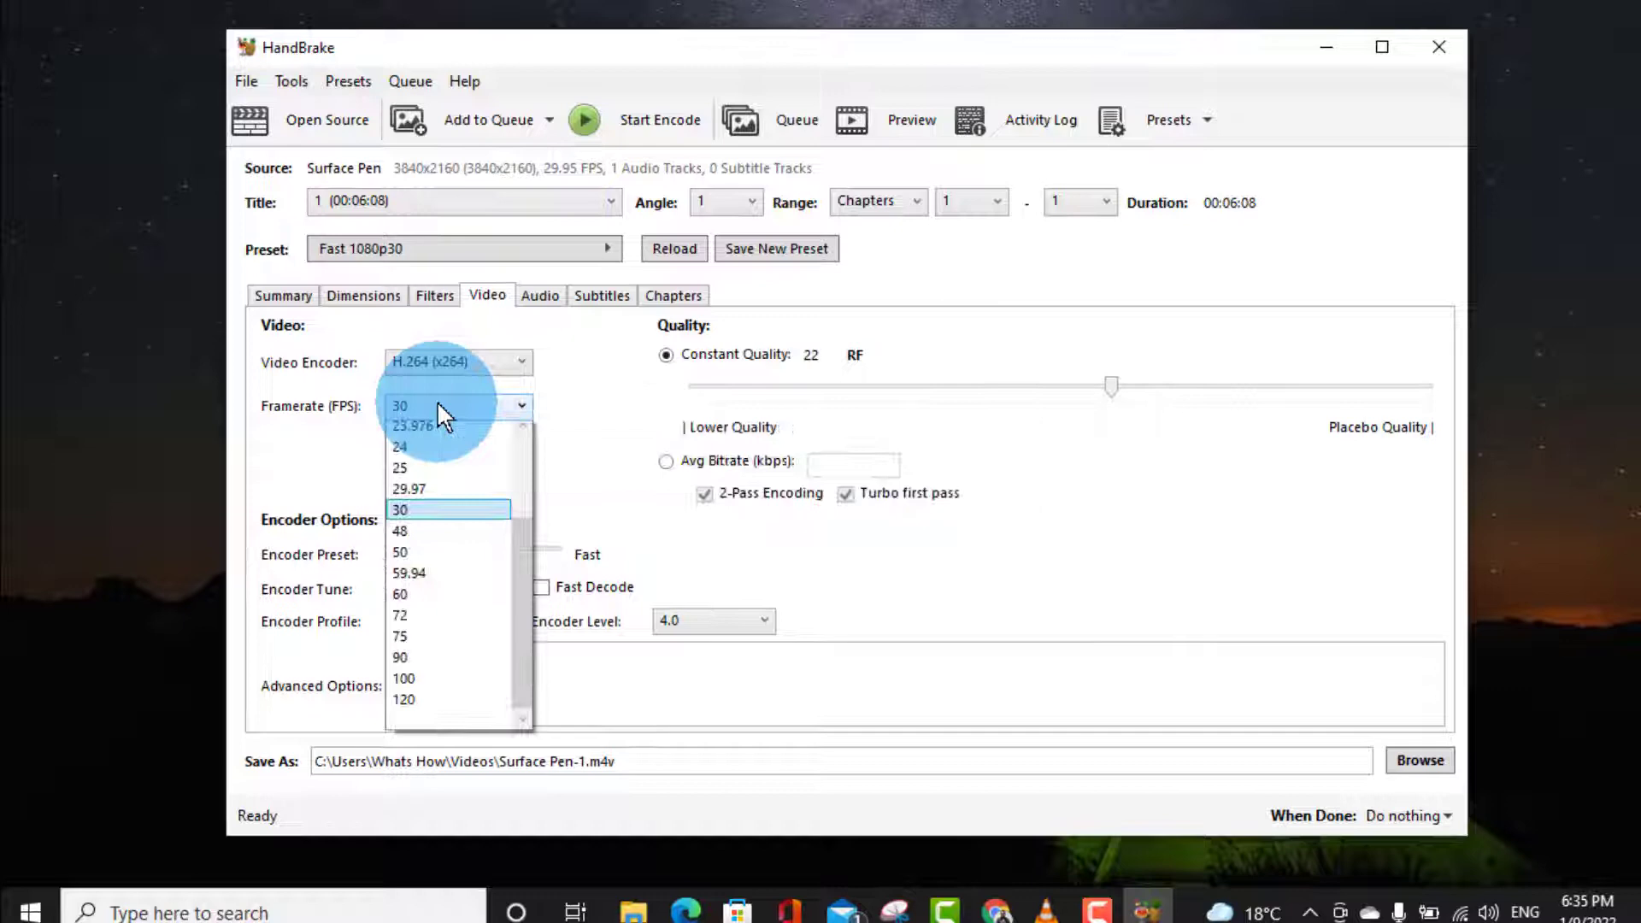
pyautogui.click(411, 602)
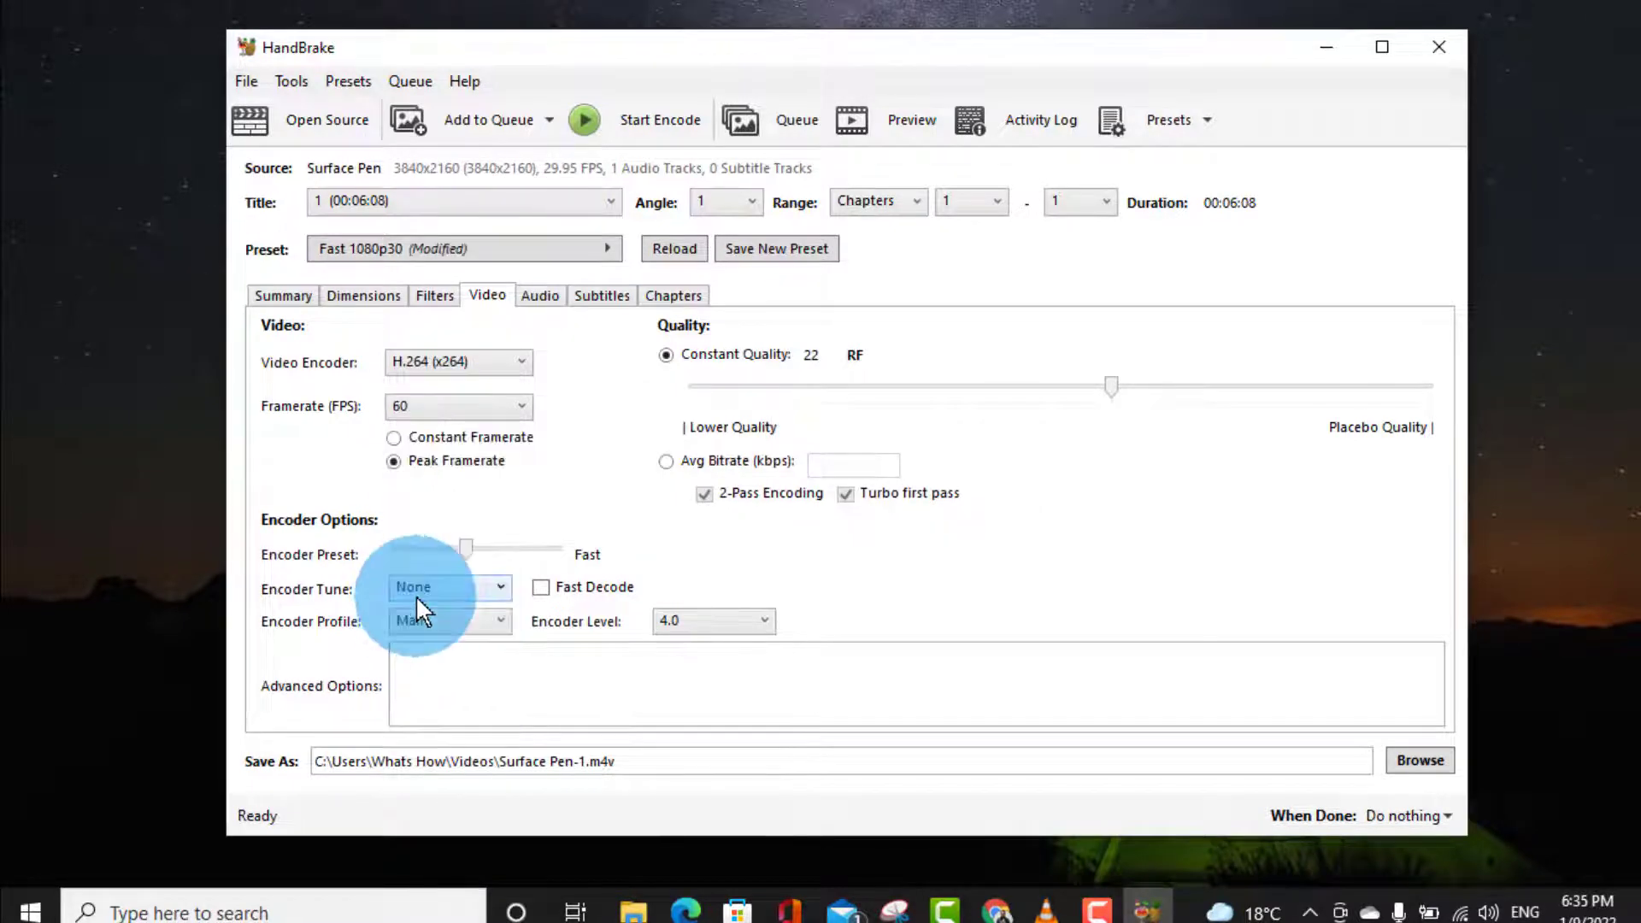
pyautogui.click(519, 364)
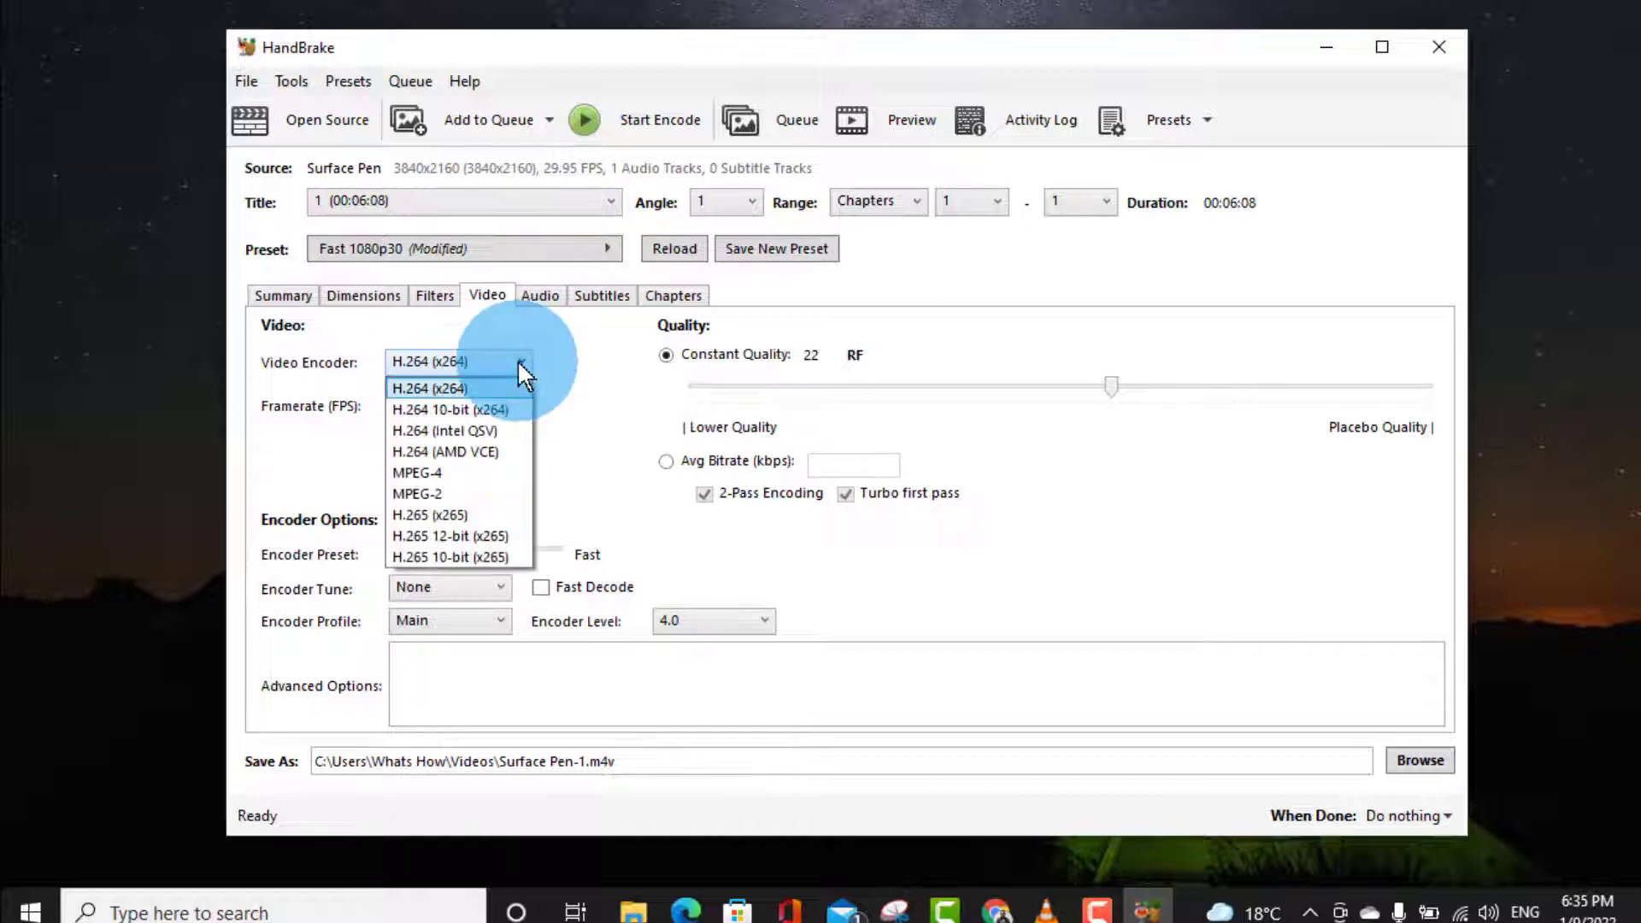
# Step: Keep H.264 (x264) and set the output to Surface Pen-1.MP4 in the Desktop folder
pyautogui.click(516, 360)
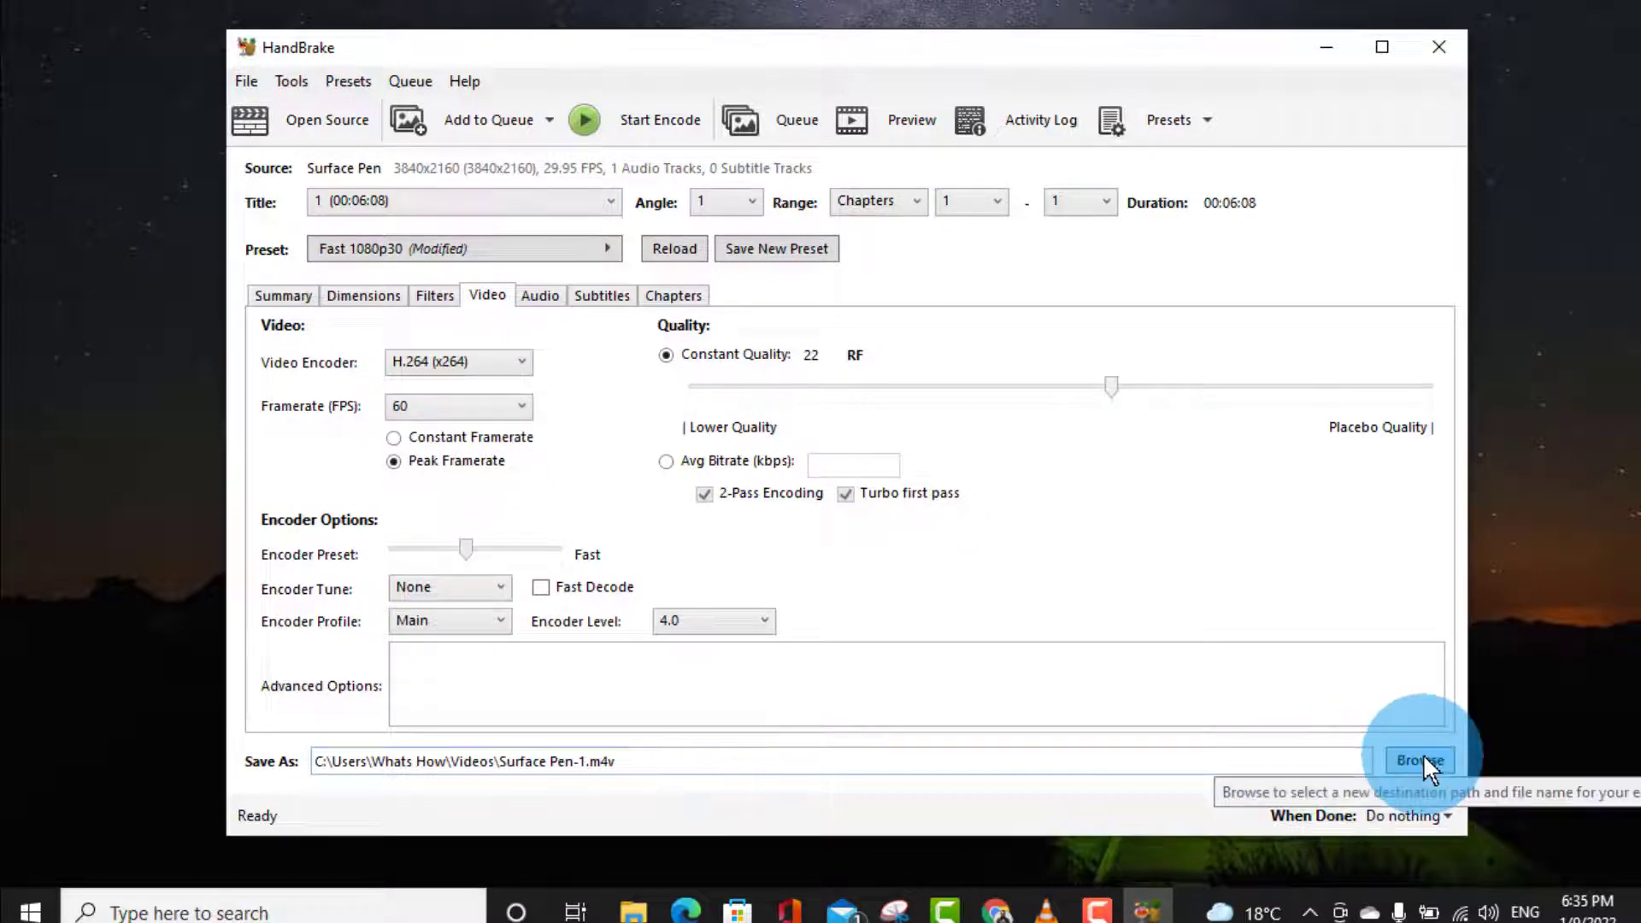
pyautogui.click(1421, 759)
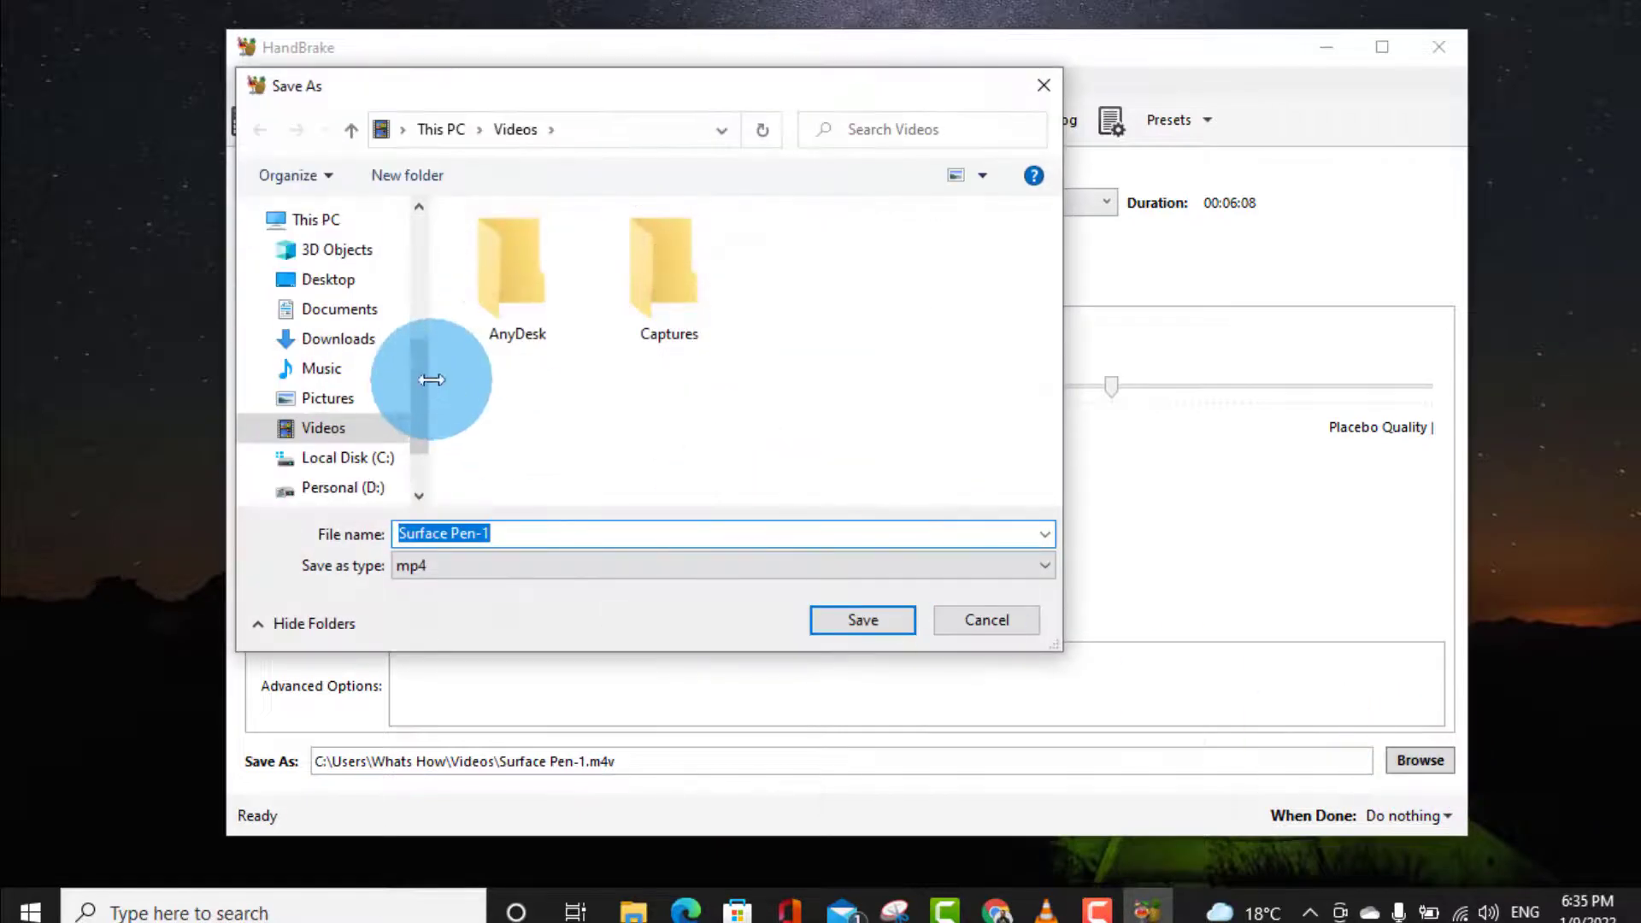
pyautogui.moveTo(422, 396); pyautogui.dragTo(413, 217)
pyautogui.click(329, 265)
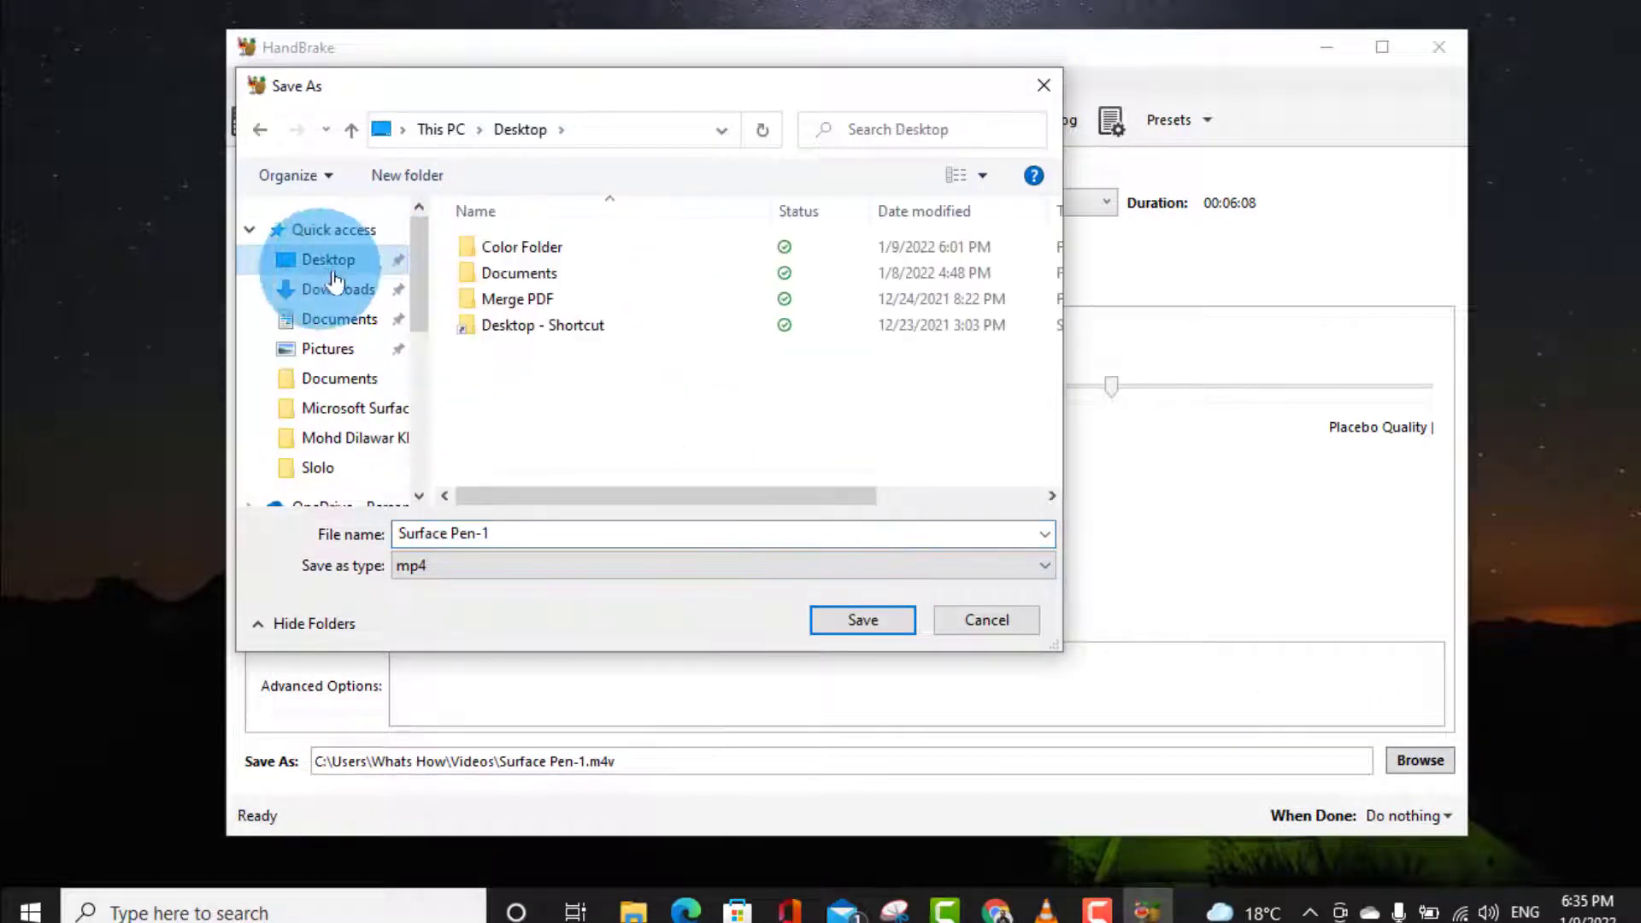
pyautogui.click(527, 535)
pyautogui.click(526, 534)
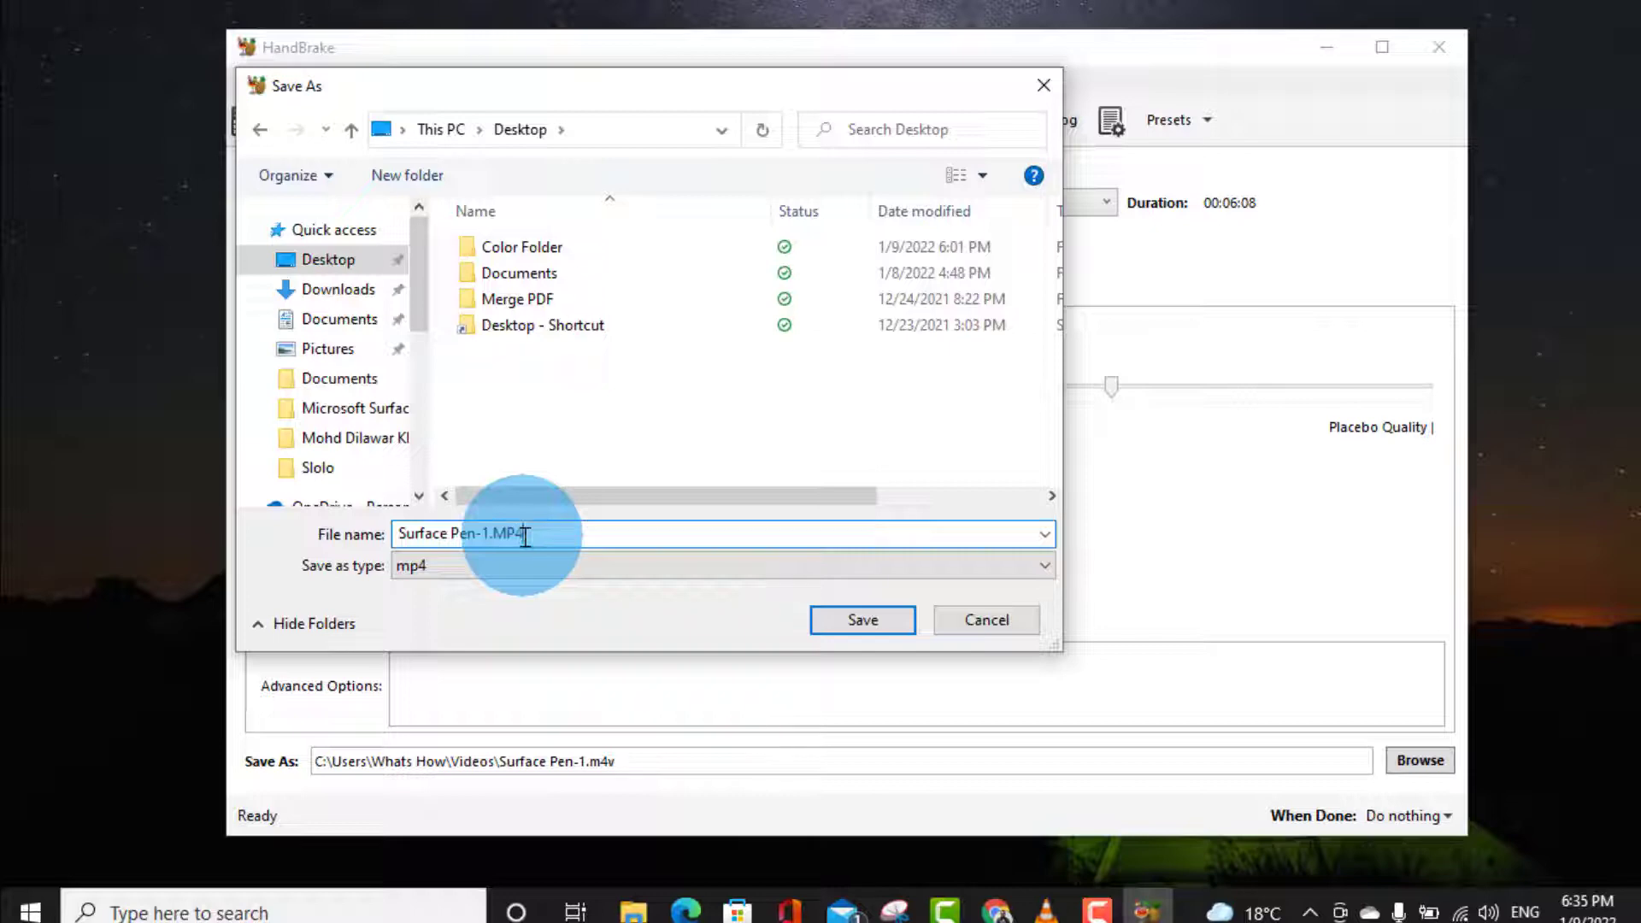
pyautogui.click(495, 565)
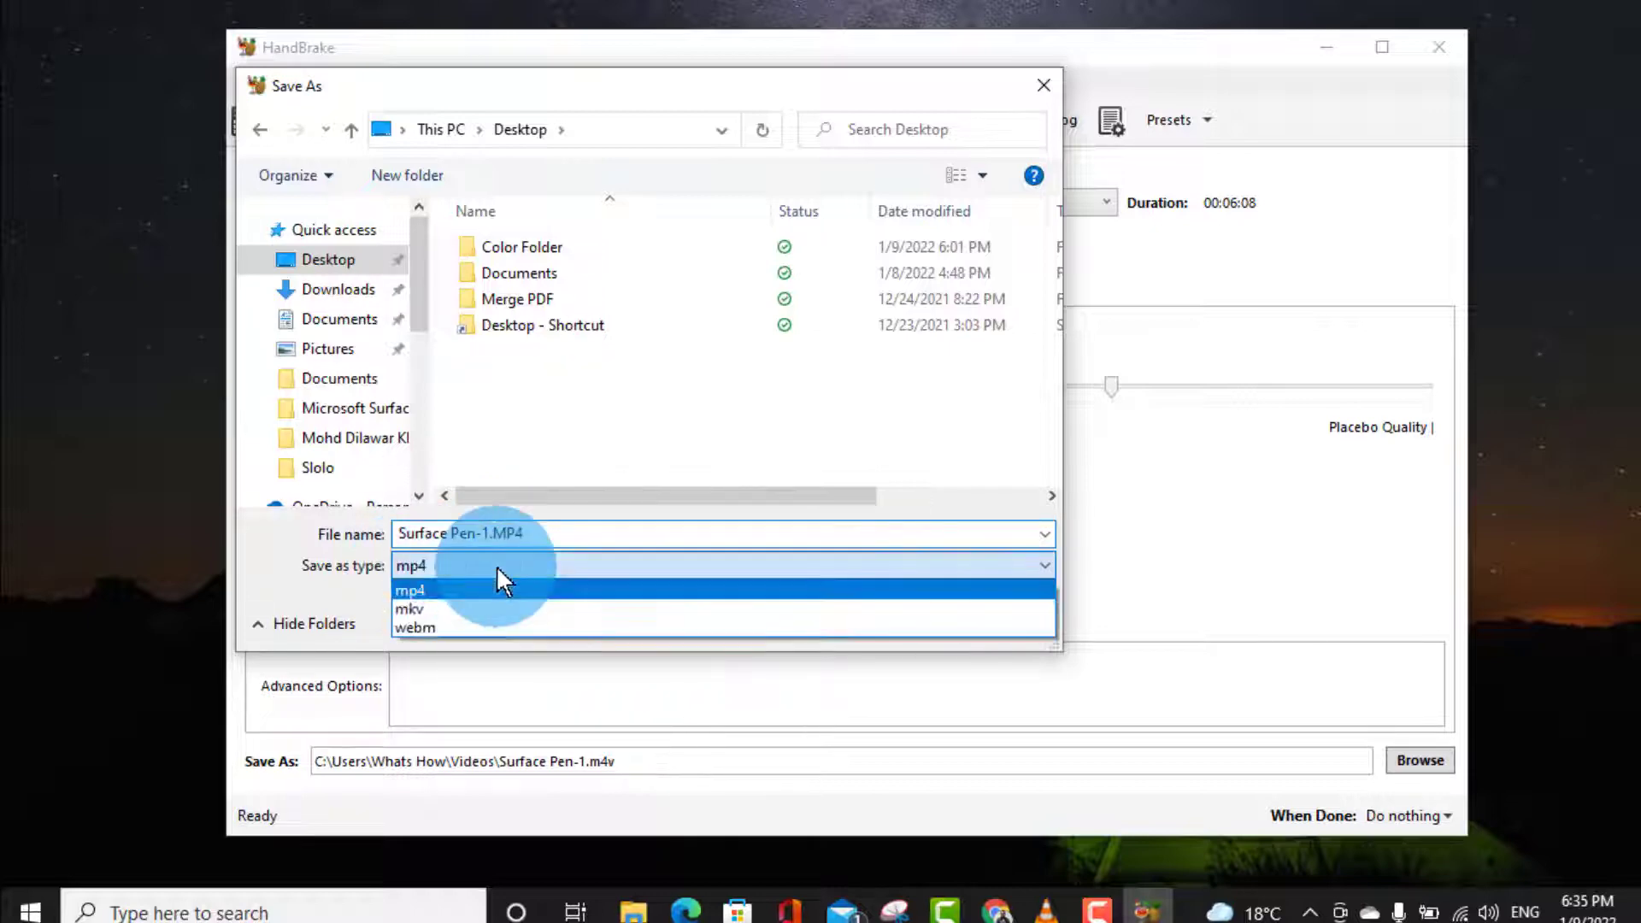
pyautogui.click(498, 569)
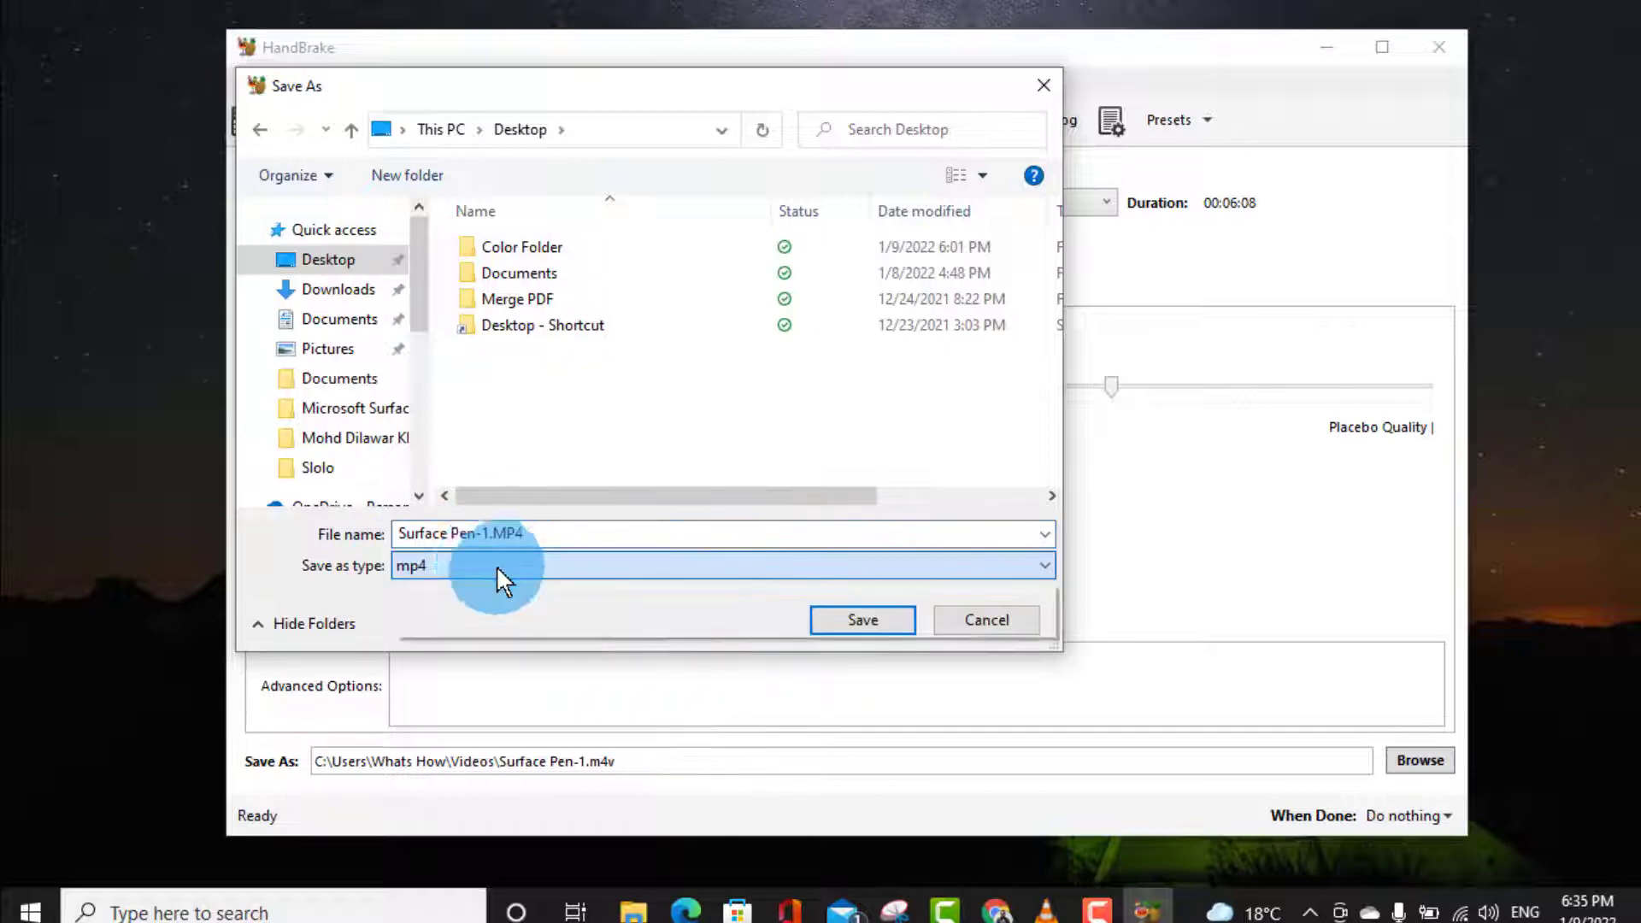
pyautogui.doubleClick(567, 529)
pyautogui.click(915, 622)
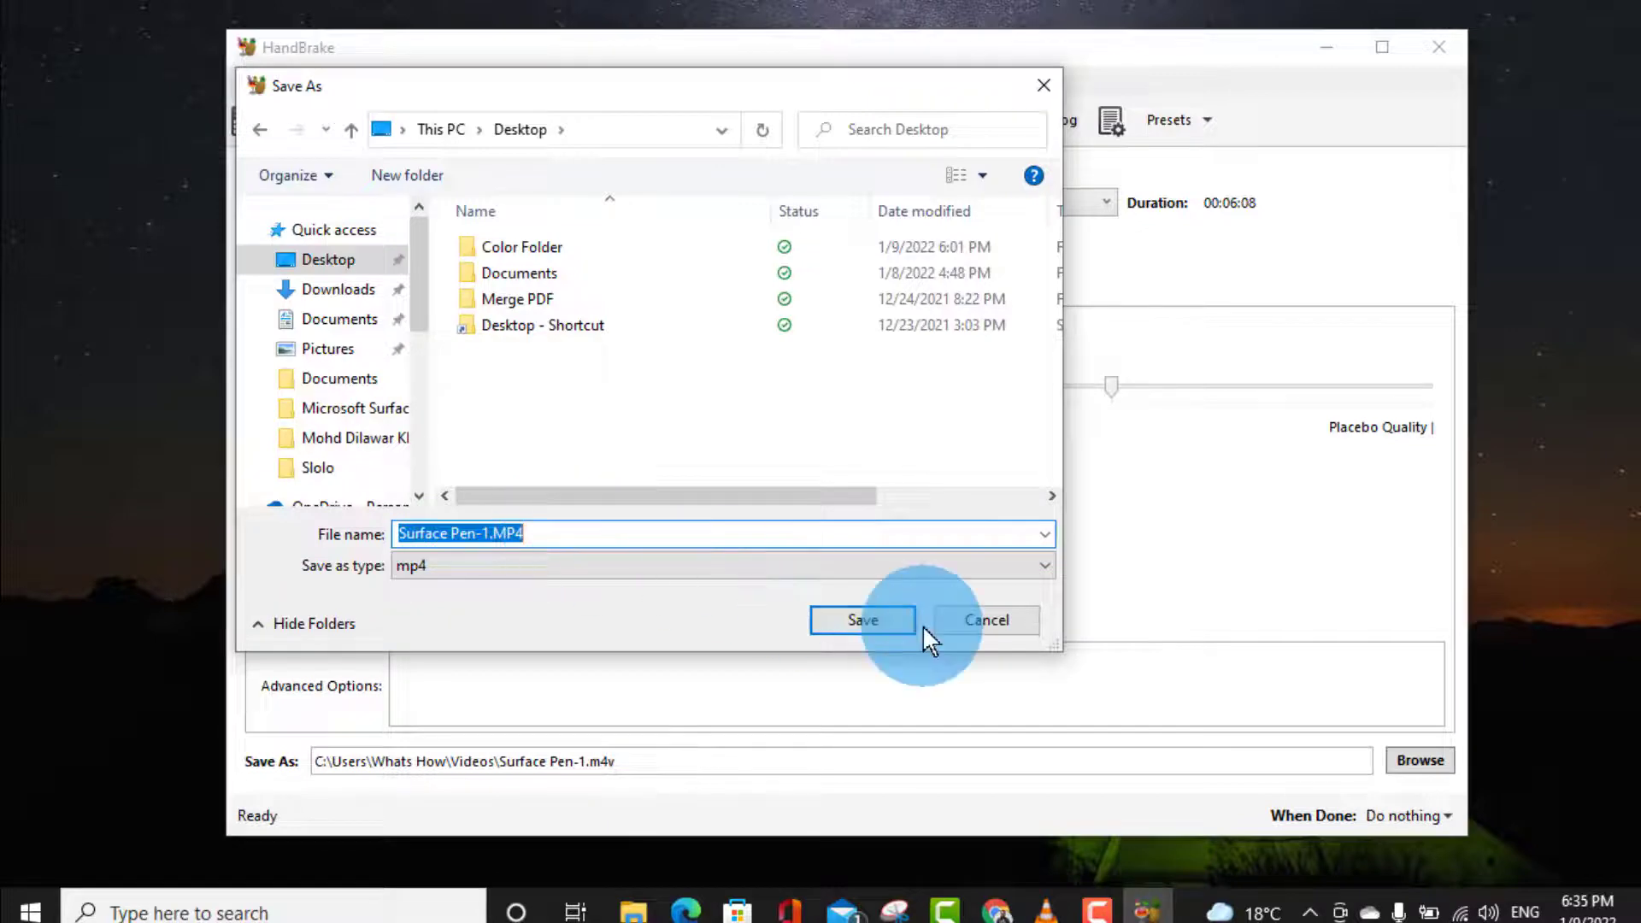
pyautogui.click(865, 614)
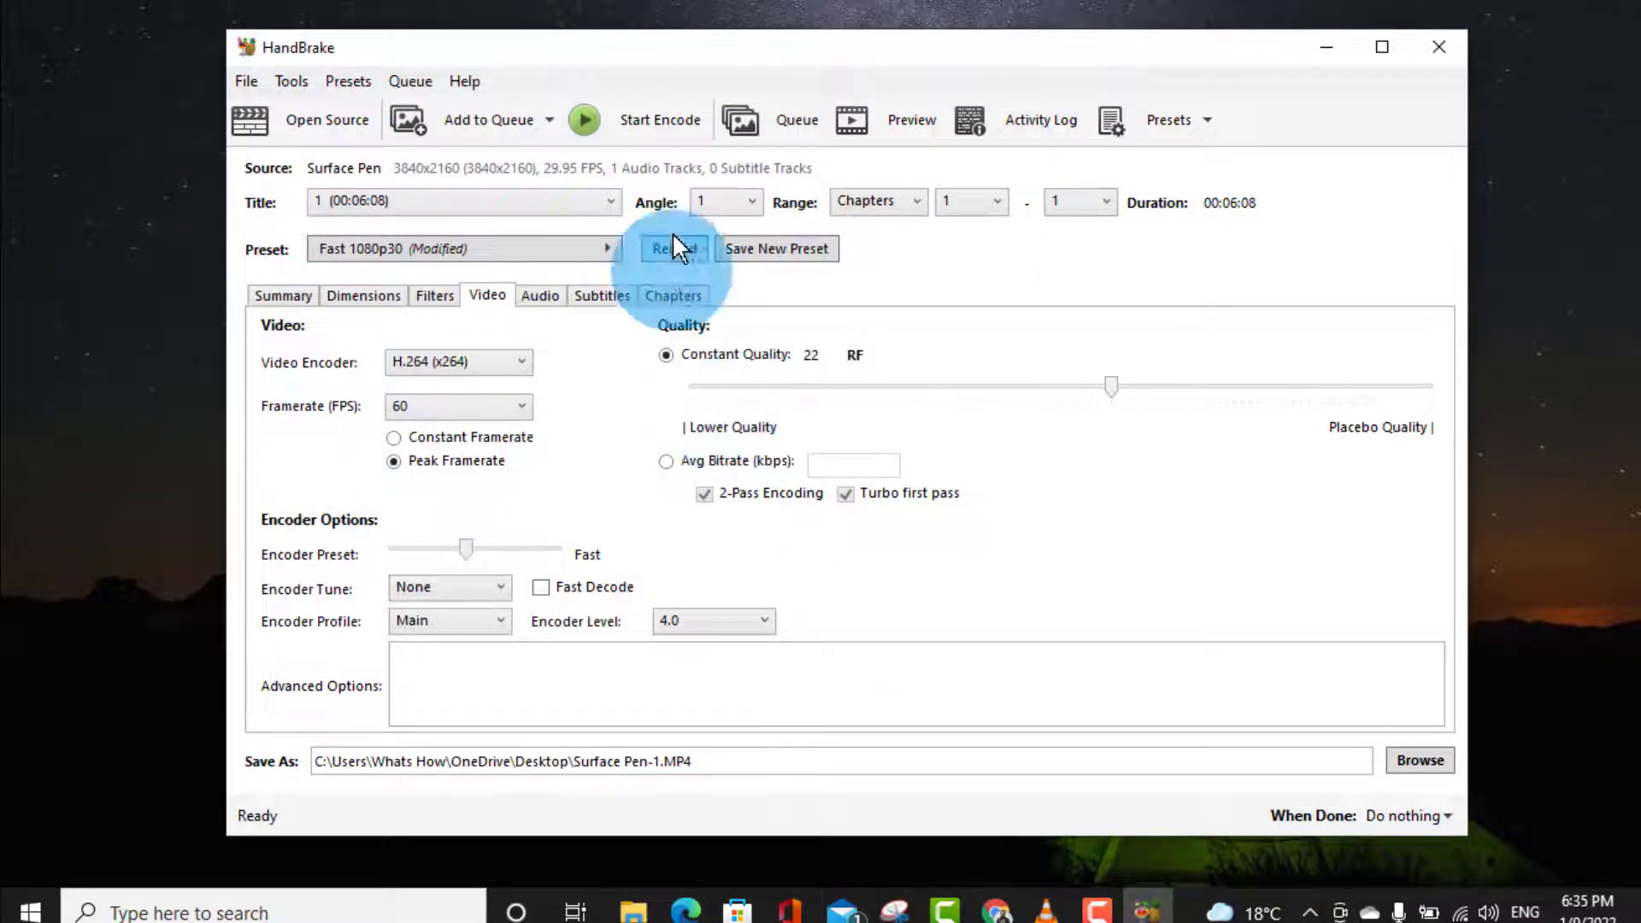
# Step: Start HandBrake encoding Surface Pen-1.MP4, then reposition the Surface Pen-1 and Surface Keyboard desktop icons
pyautogui.click(652, 122)
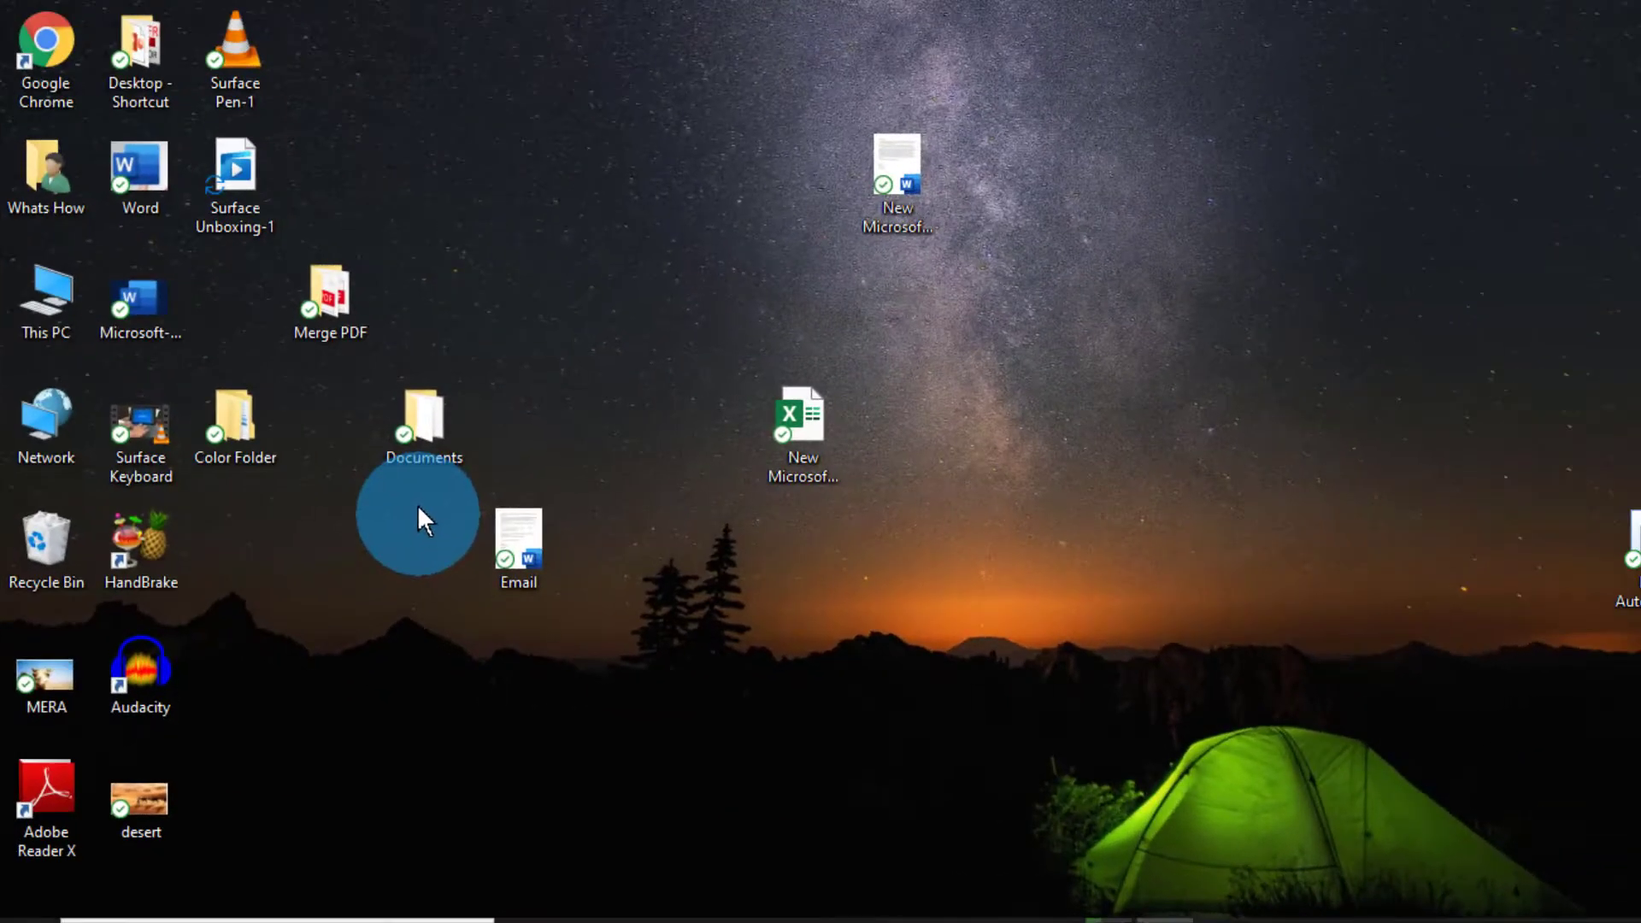
pyautogui.moveTo(230, 60); pyautogui.dragTo(418, 86)
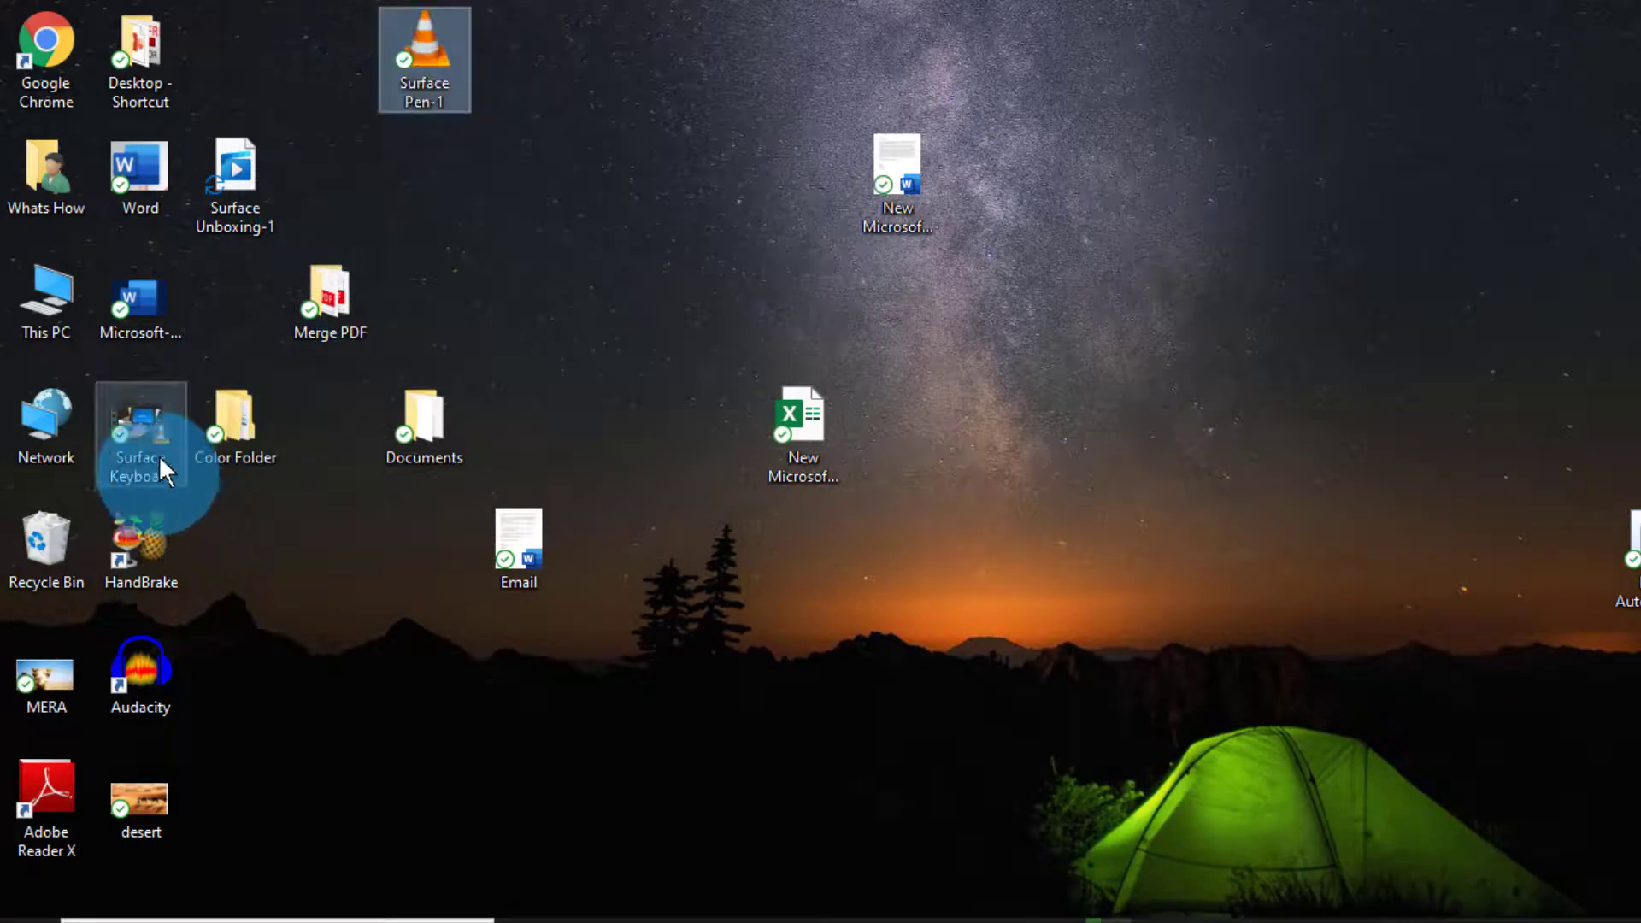
pyautogui.moveTo(137, 438); pyautogui.dragTo(542, 316)
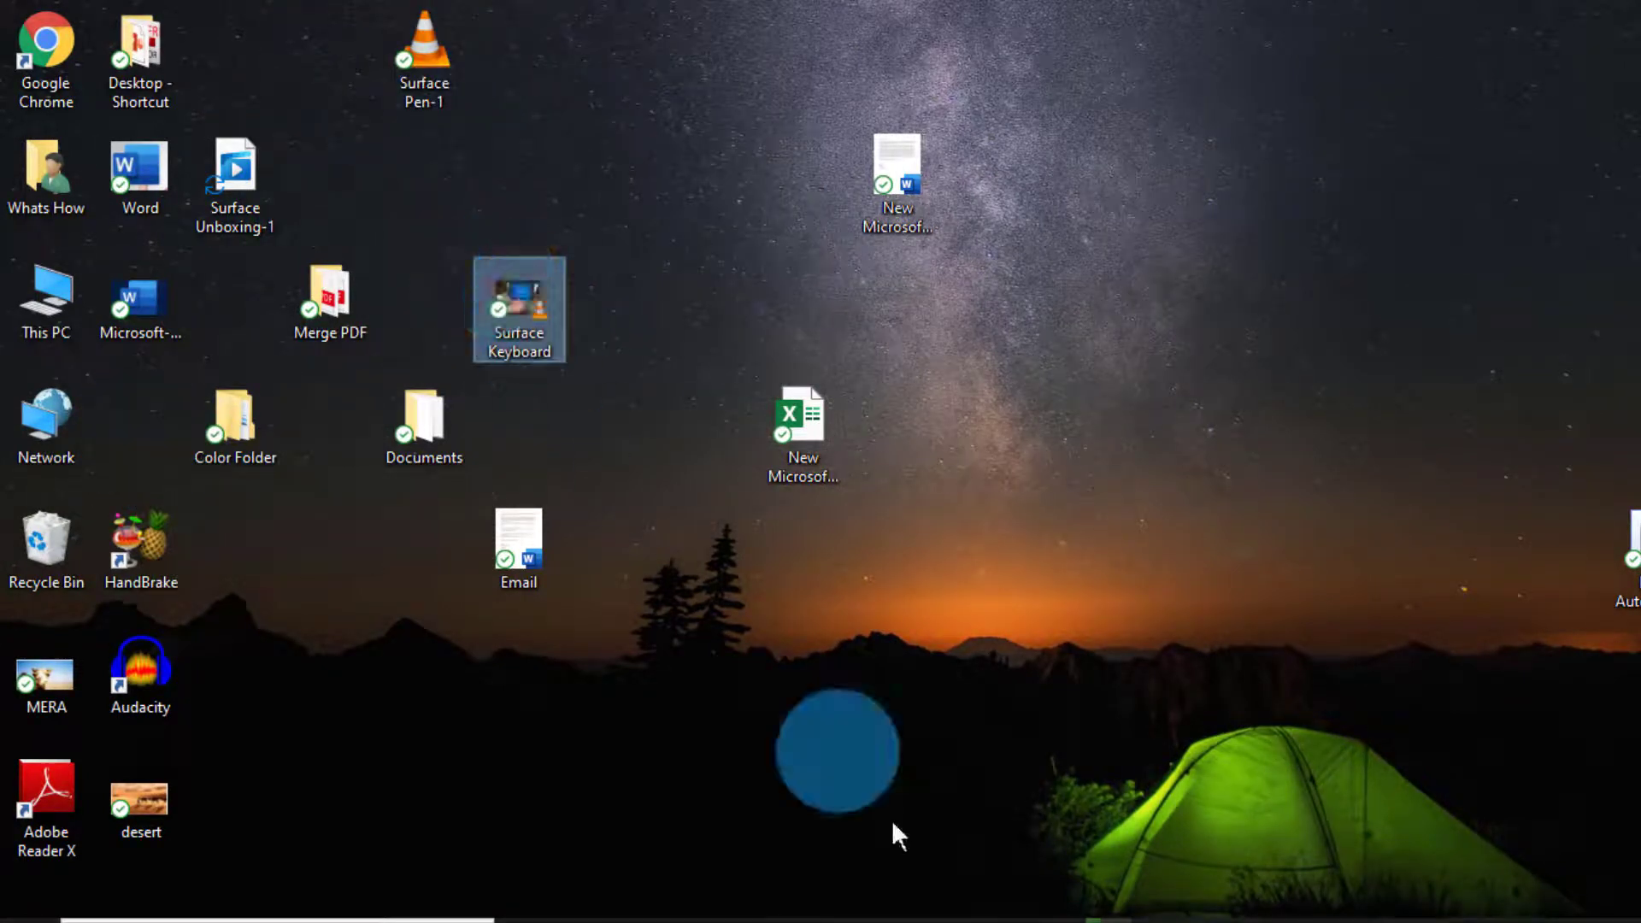
# Step: Import the Surface Pen-1 MP4 video from the Desktop into Camtasia's media bin
pyautogui.click(991, 910)
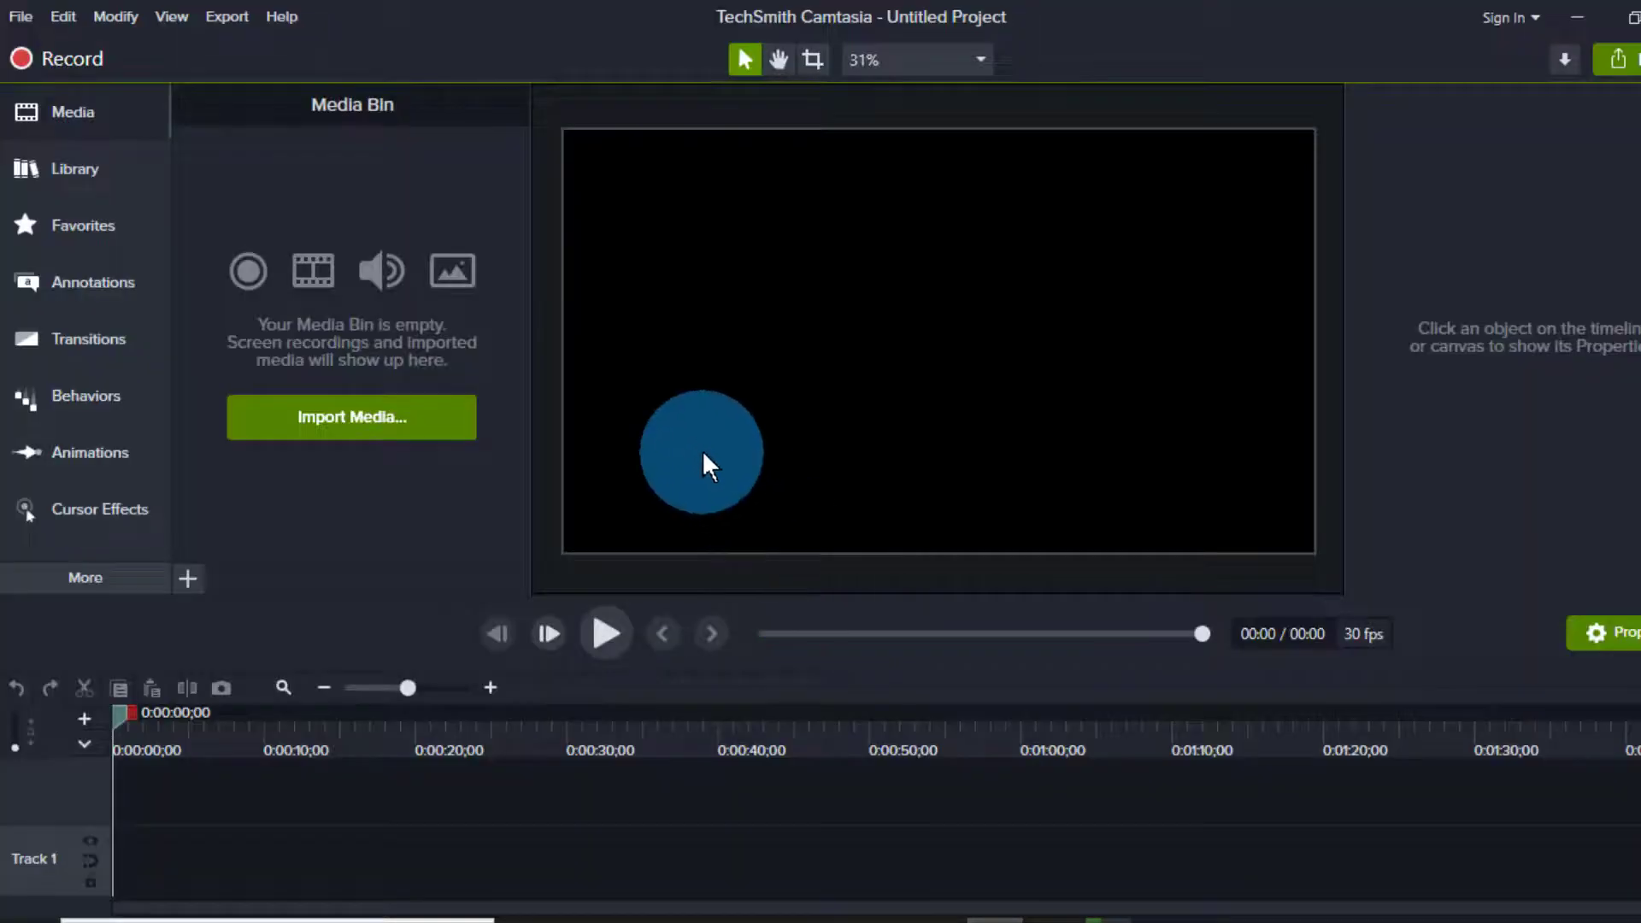
pyautogui.click(366, 418)
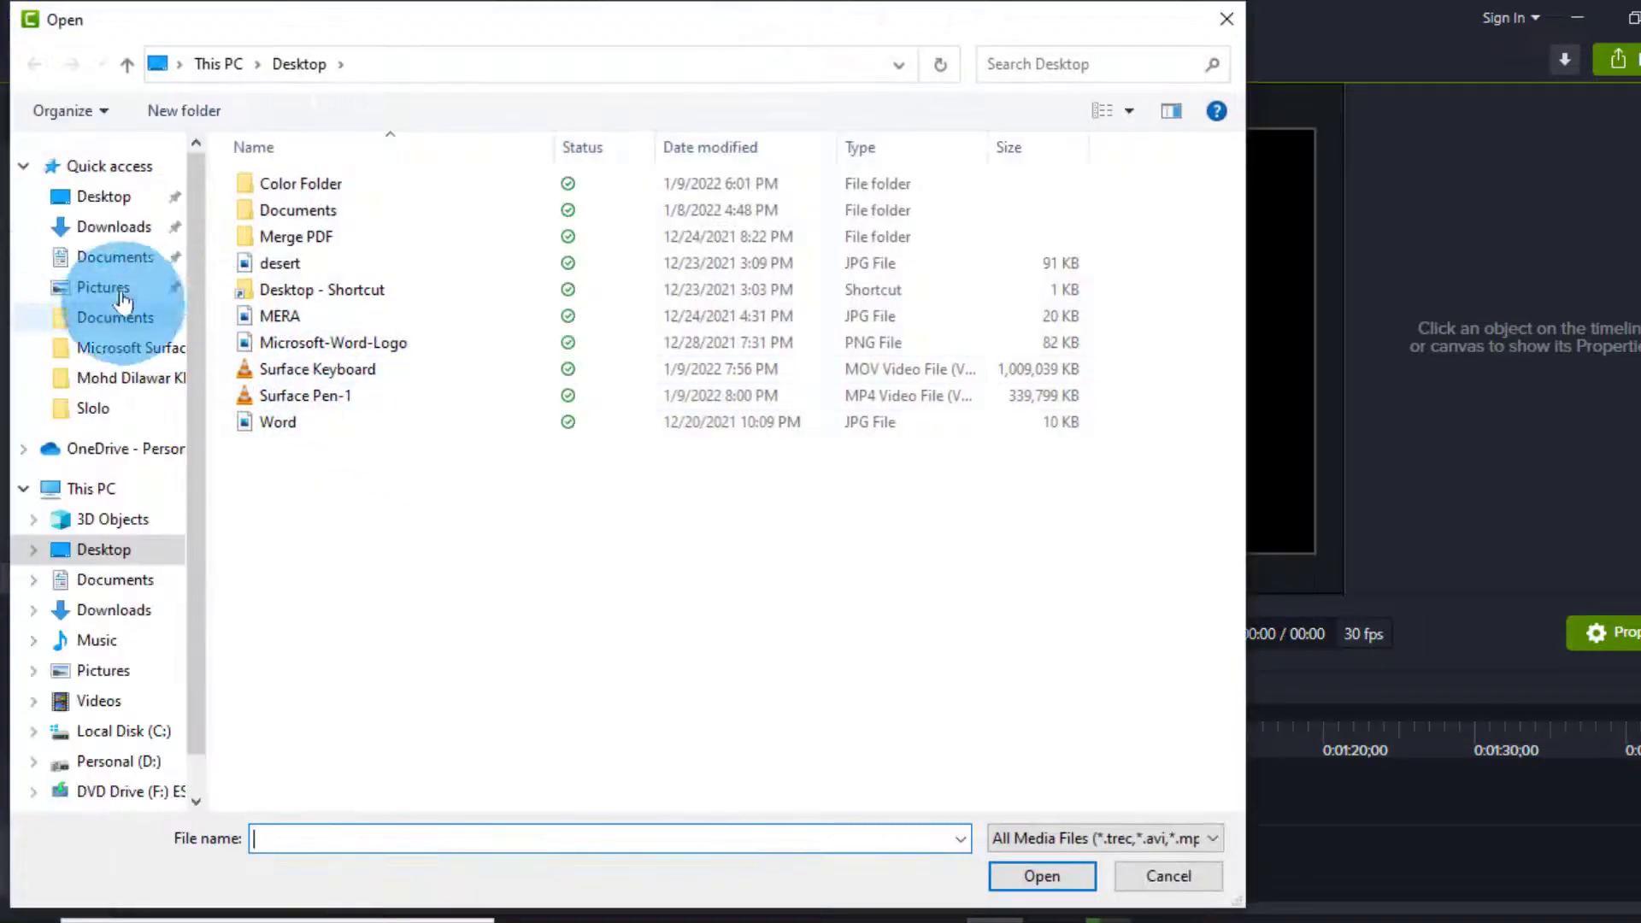
pyautogui.click(118, 198)
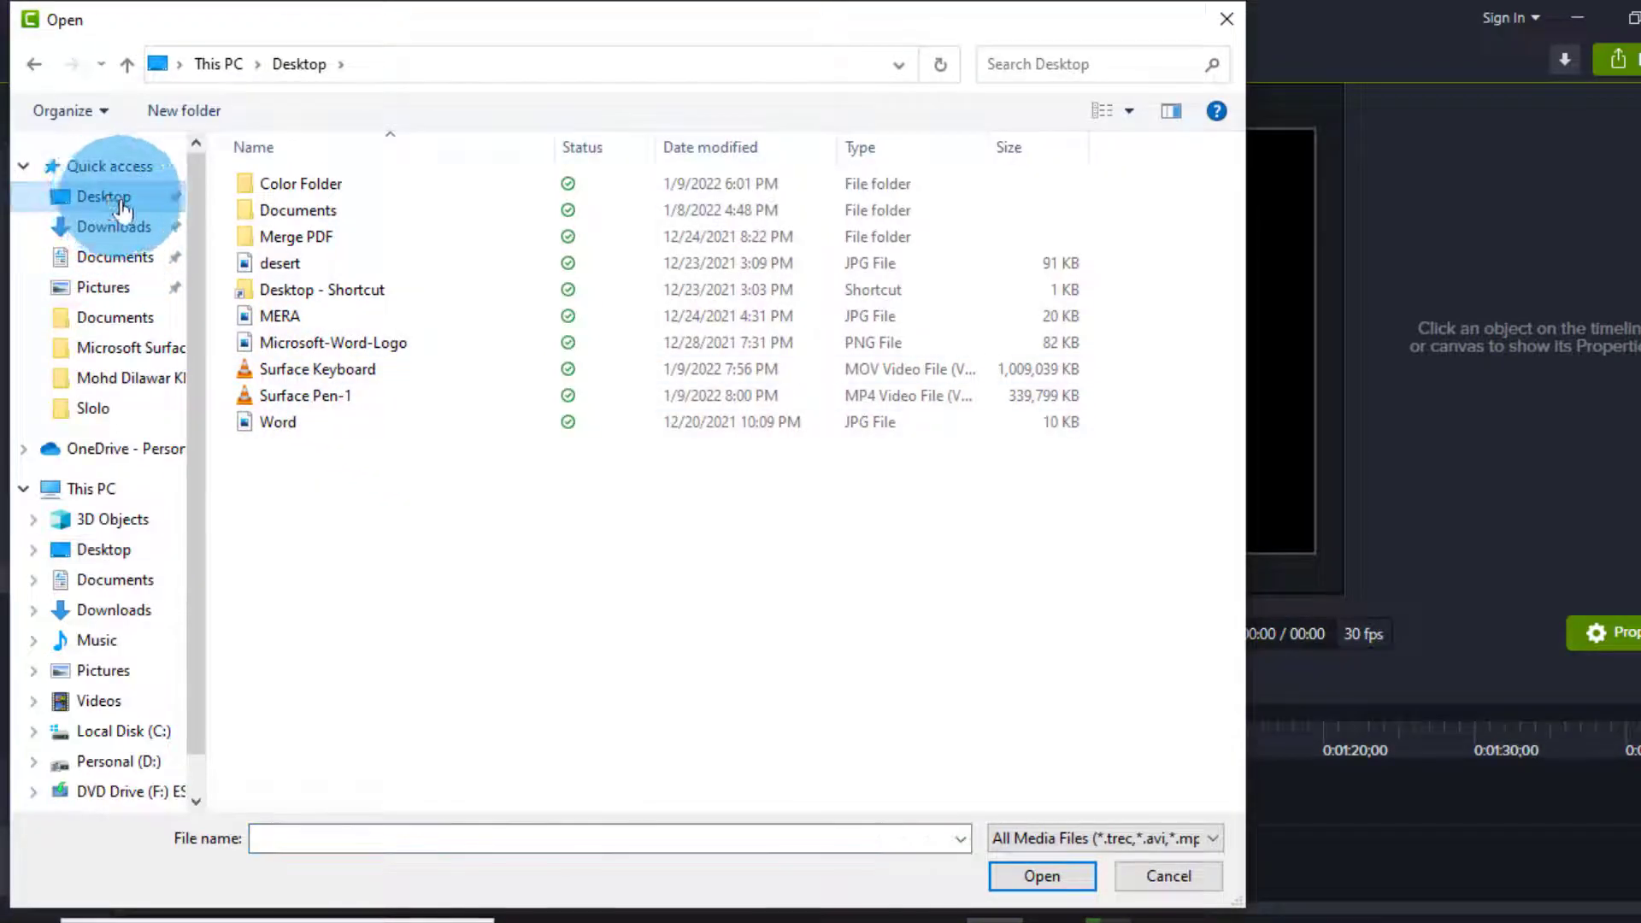
pyautogui.click(341, 392)
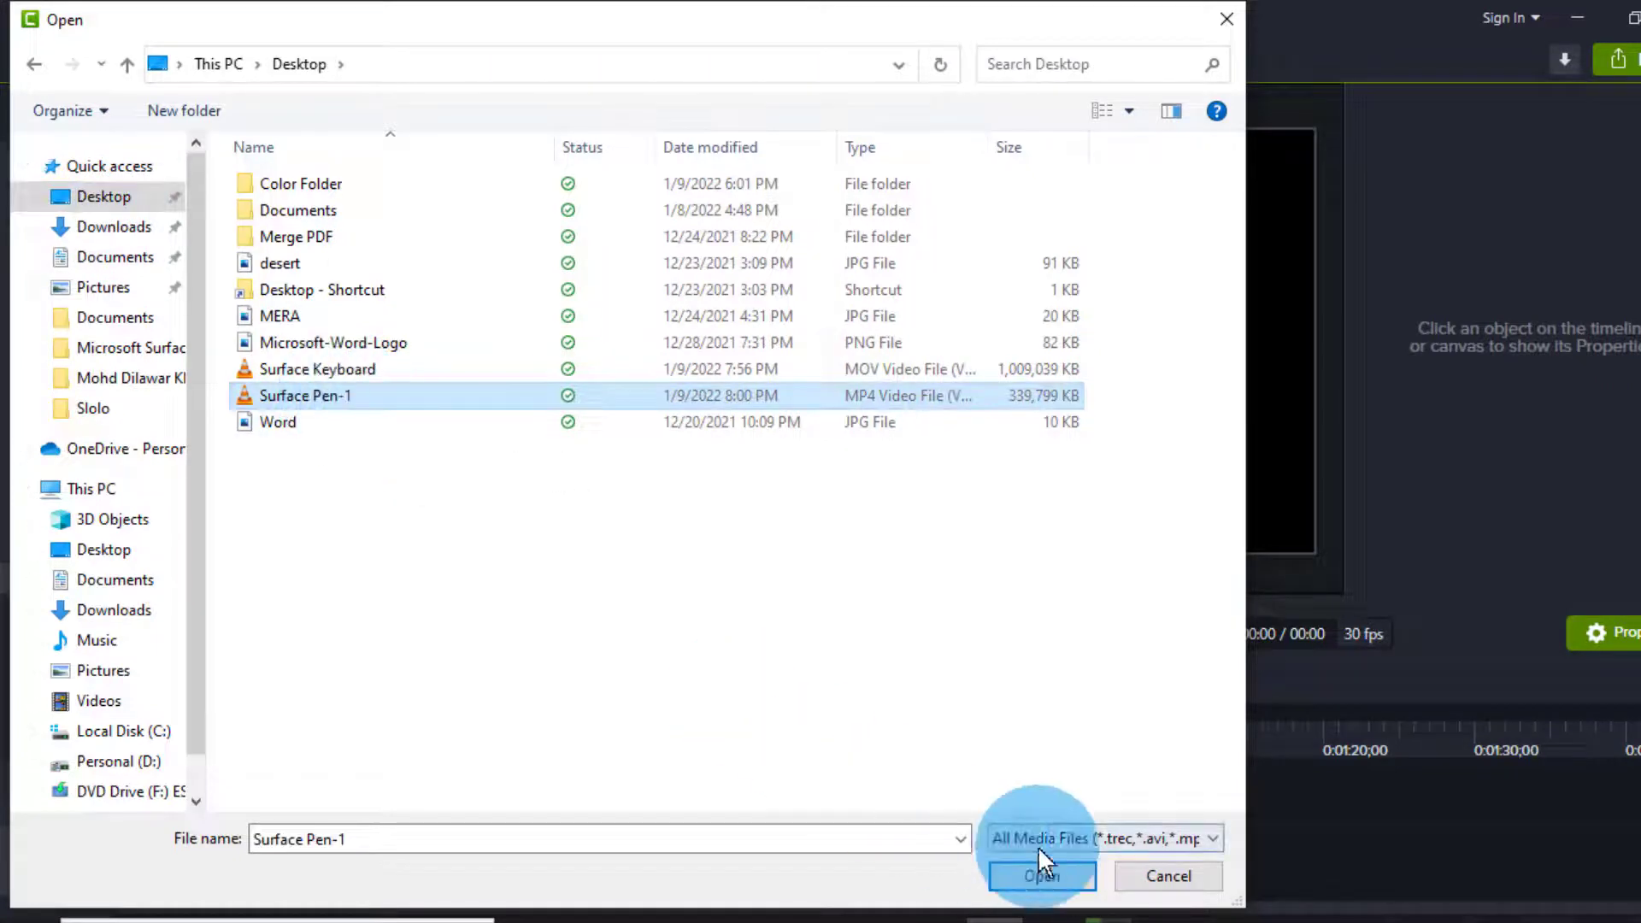
pyautogui.click(1043, 875)
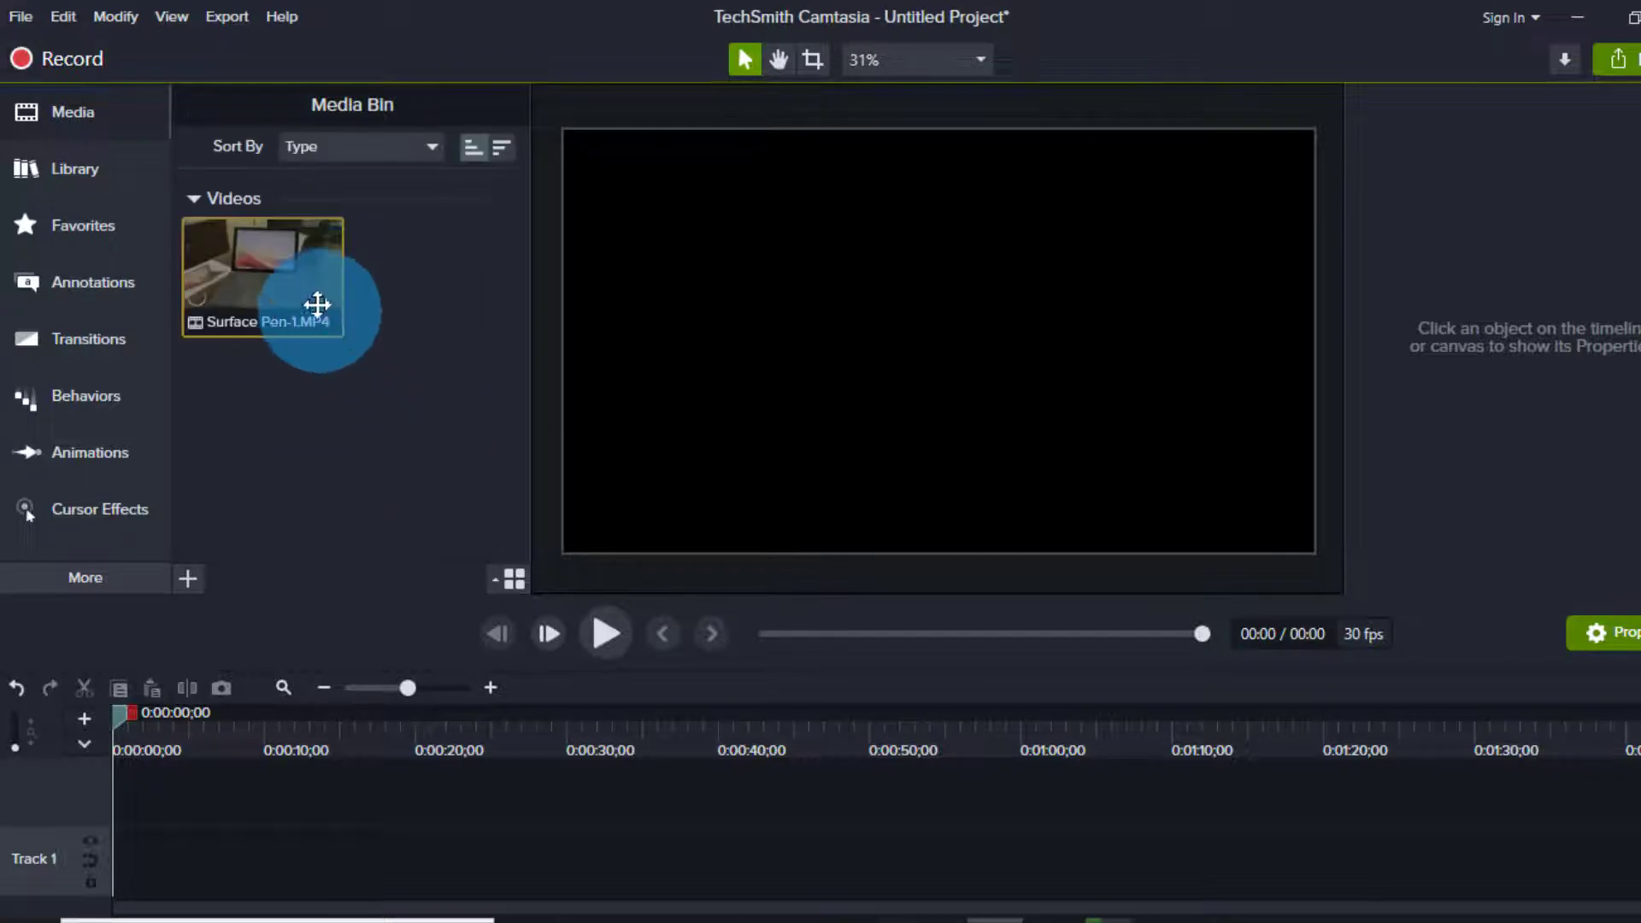
# Step: Import the Surface Keyboard MOV video into the media bin as well
pyautogui.click(188, 578)
pyautogui.click(216, 498)
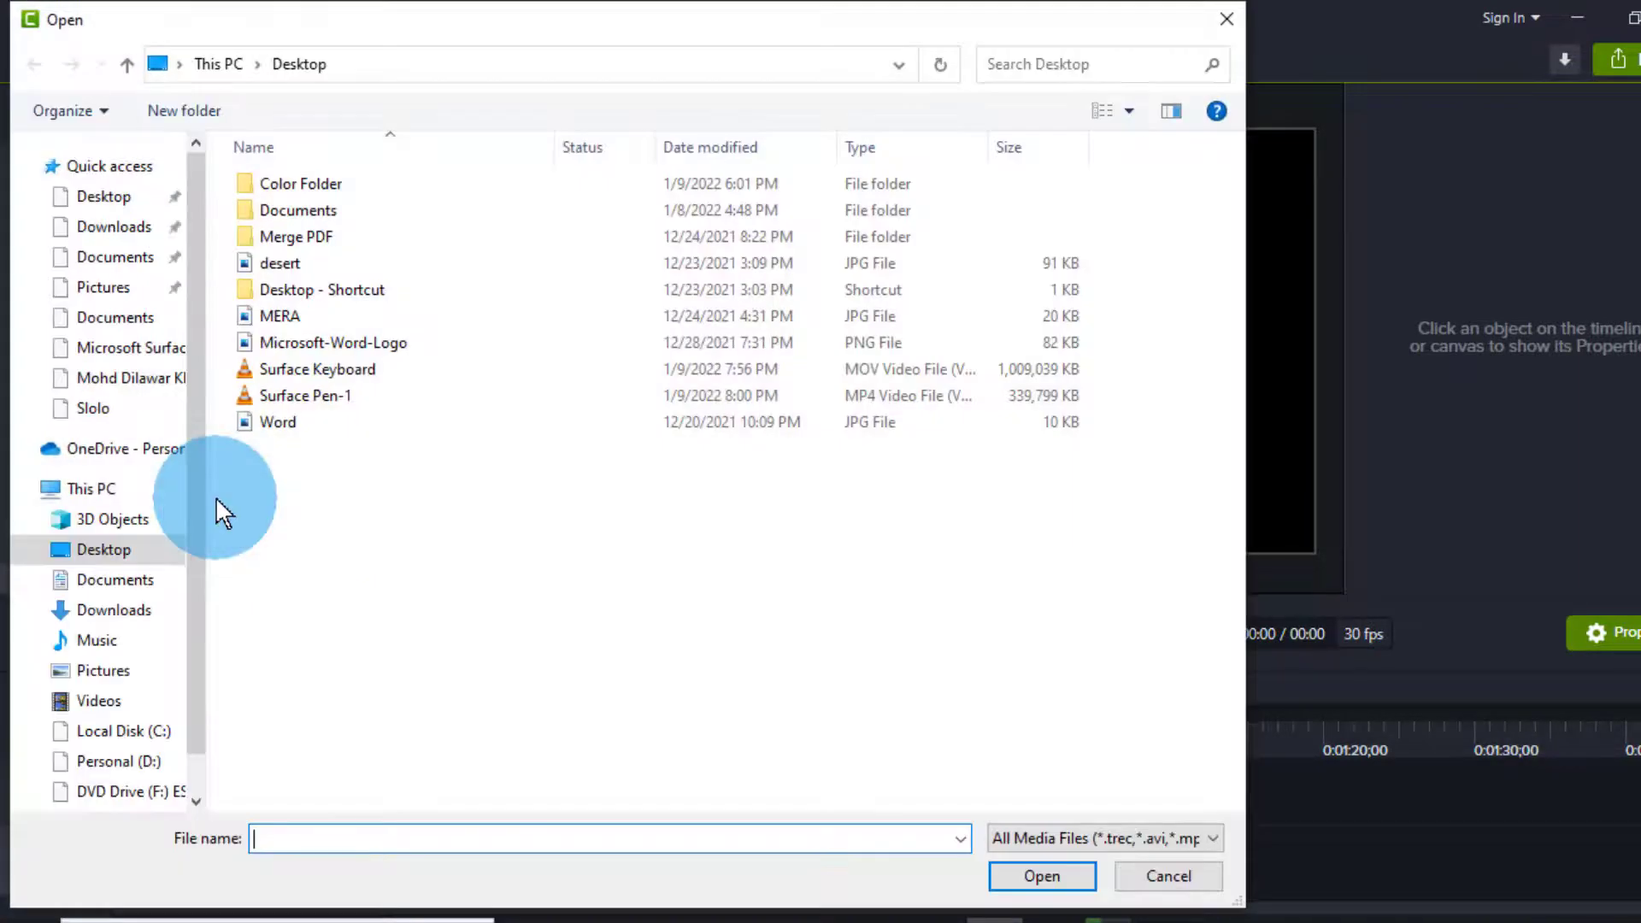
pyautogui.click(349, 367)
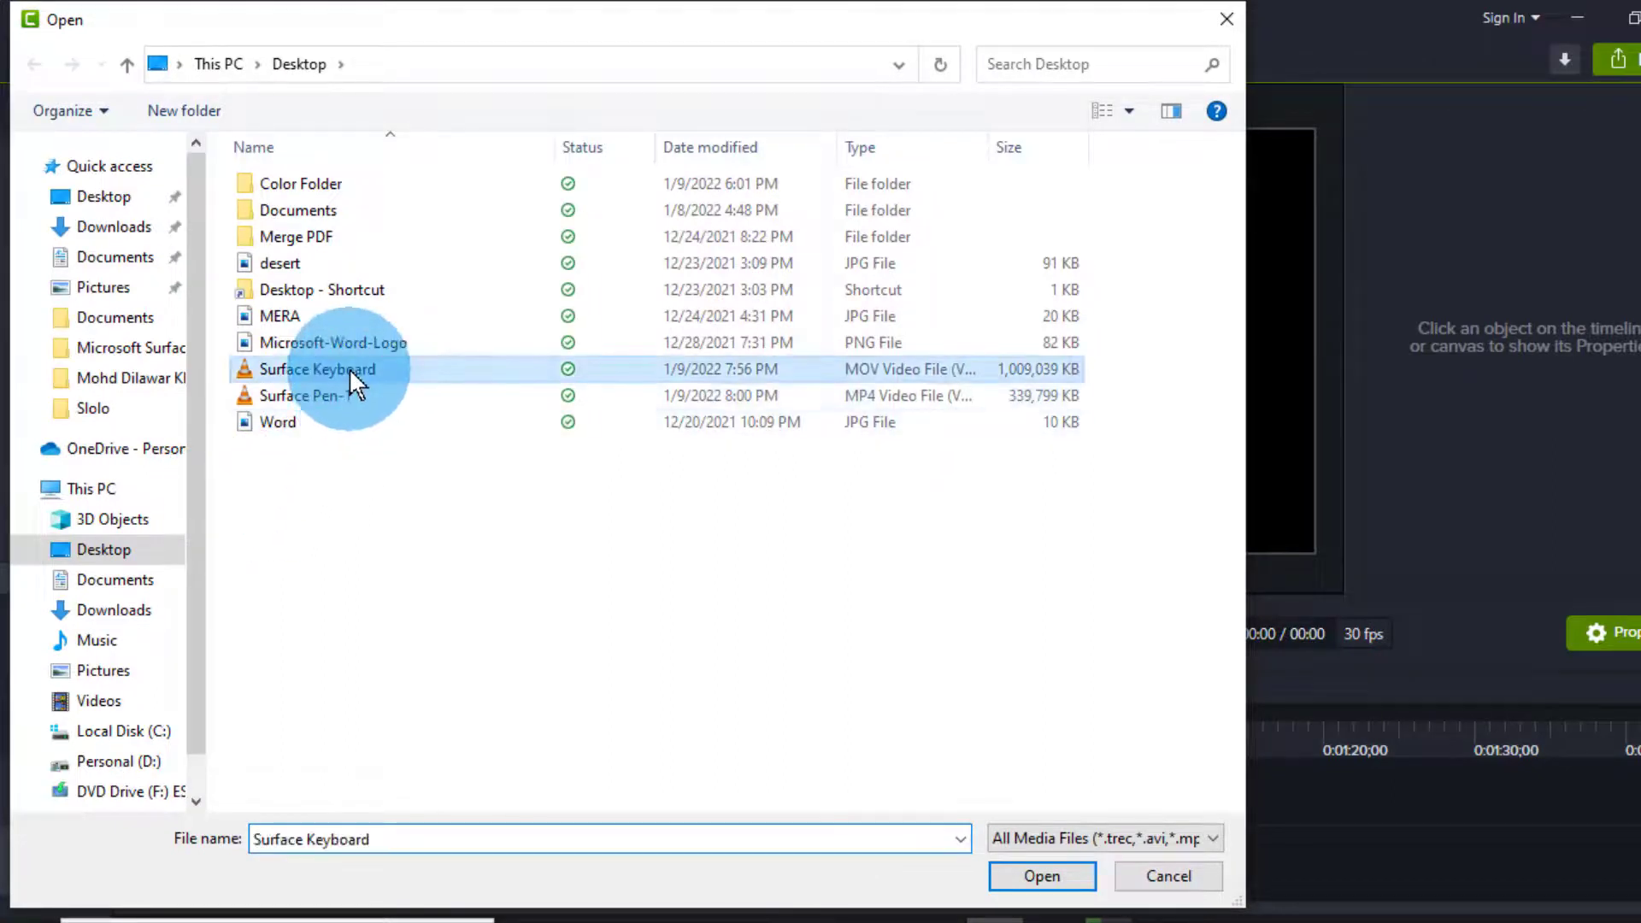
pyautogui.click(1044, 875)
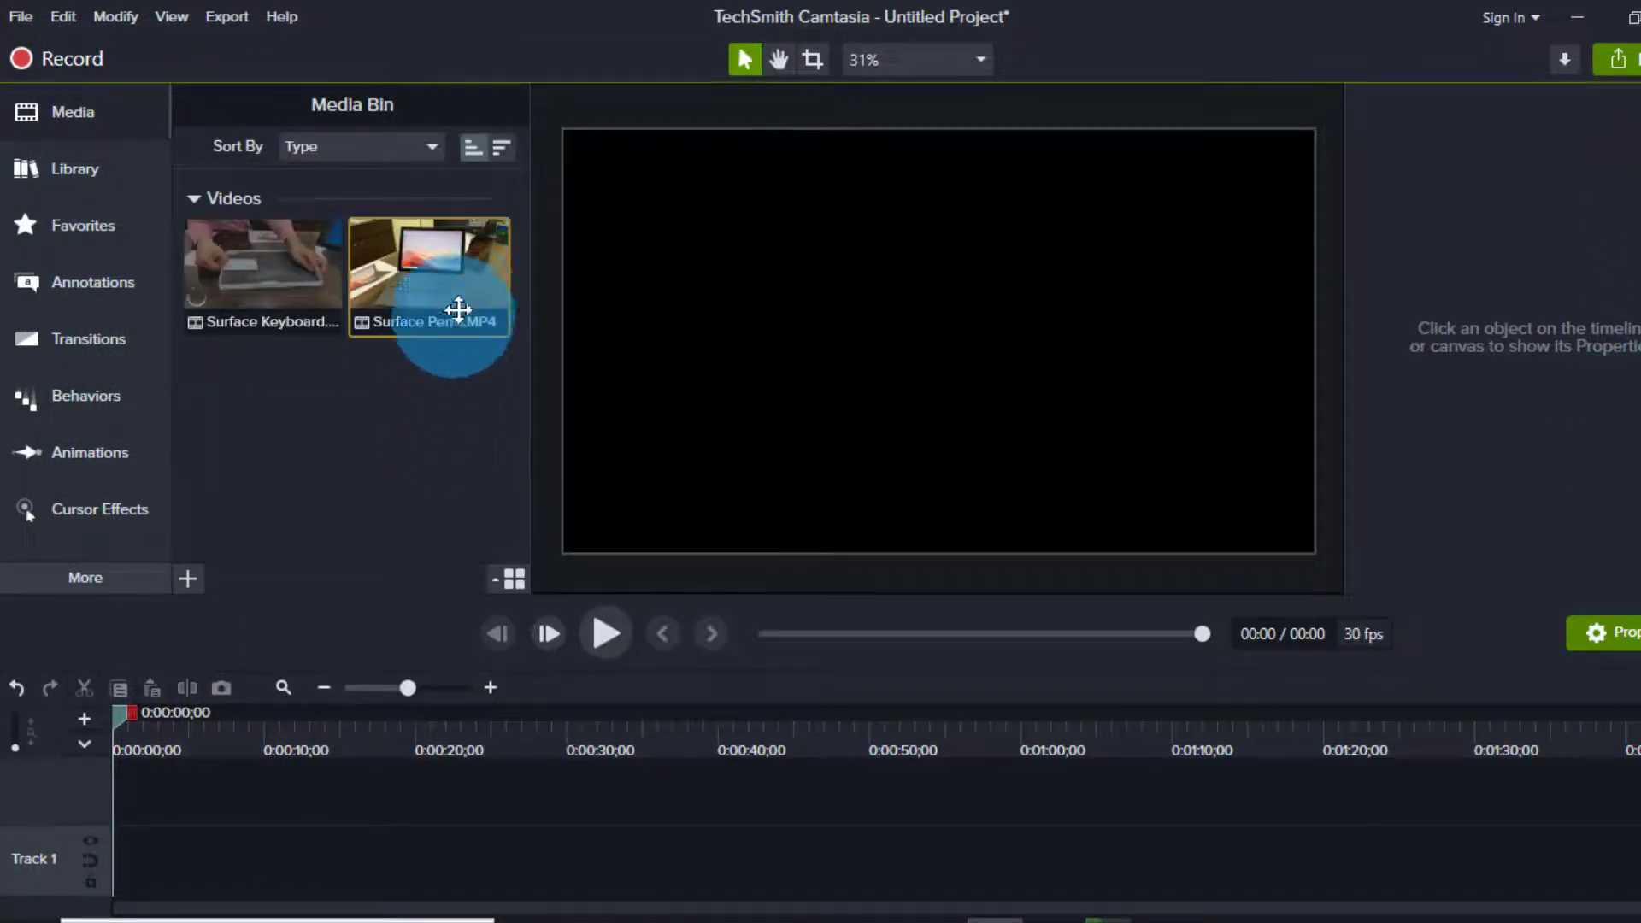
# Step: Place Surface Pen-1 then Surface Keyboard back to back on Track 2, and preview the playback
pyautogui.moveTo(450, 293); pyautogui.dragTo(214, 888)
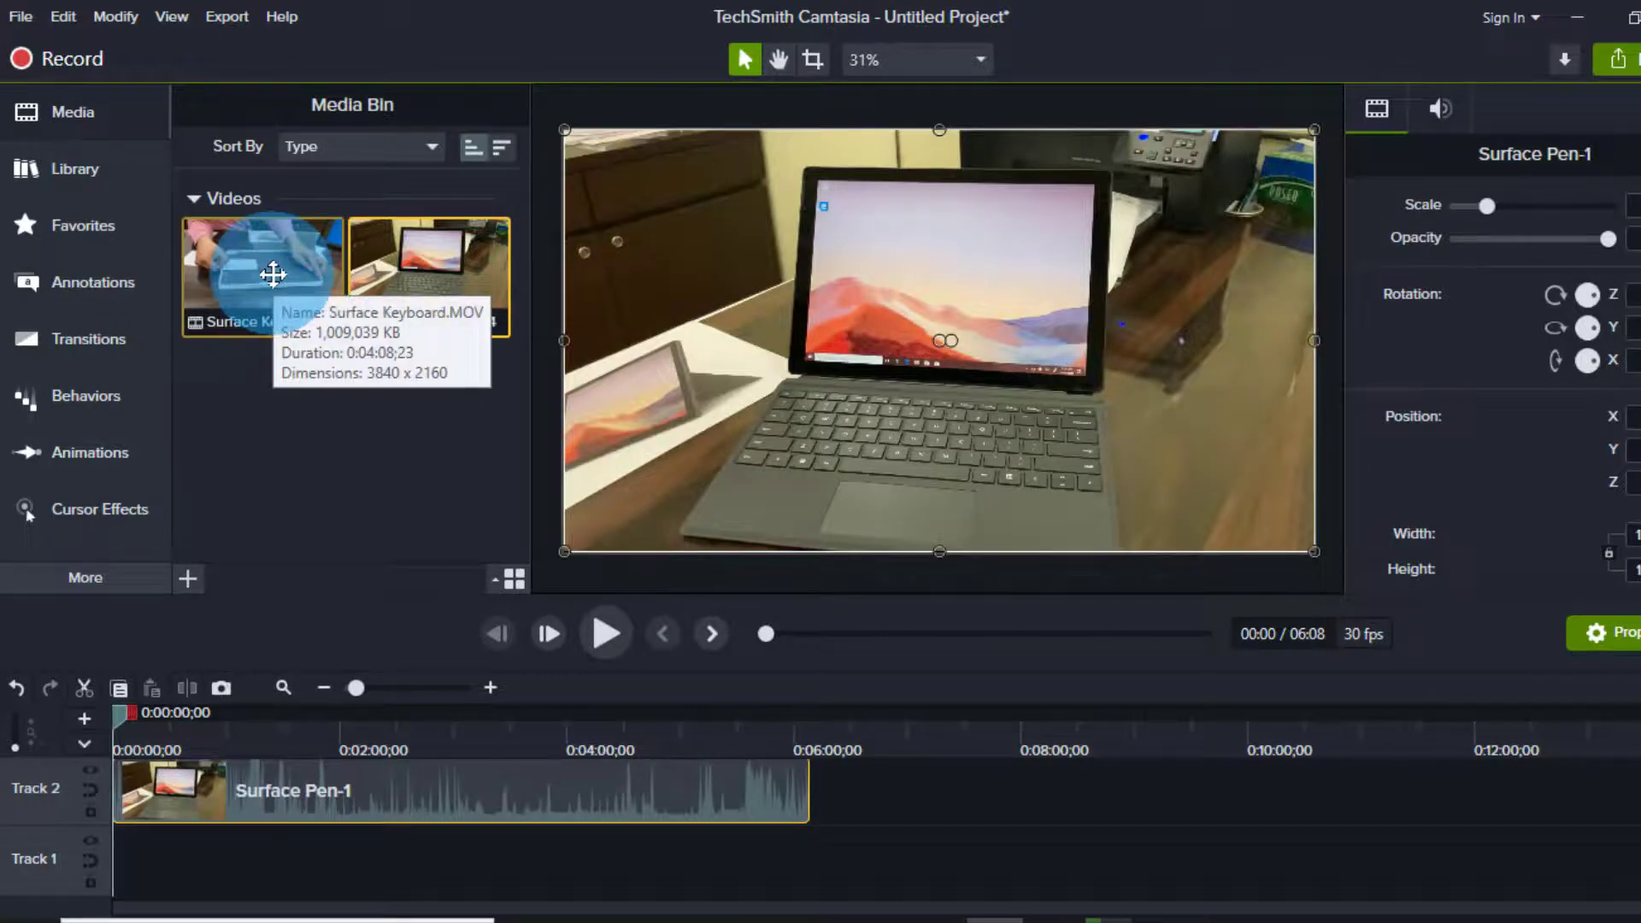
pyautogui.moveTo(273, 274); pyautogui.dragTo(809, 837)
pyautogui.click(607, 635)
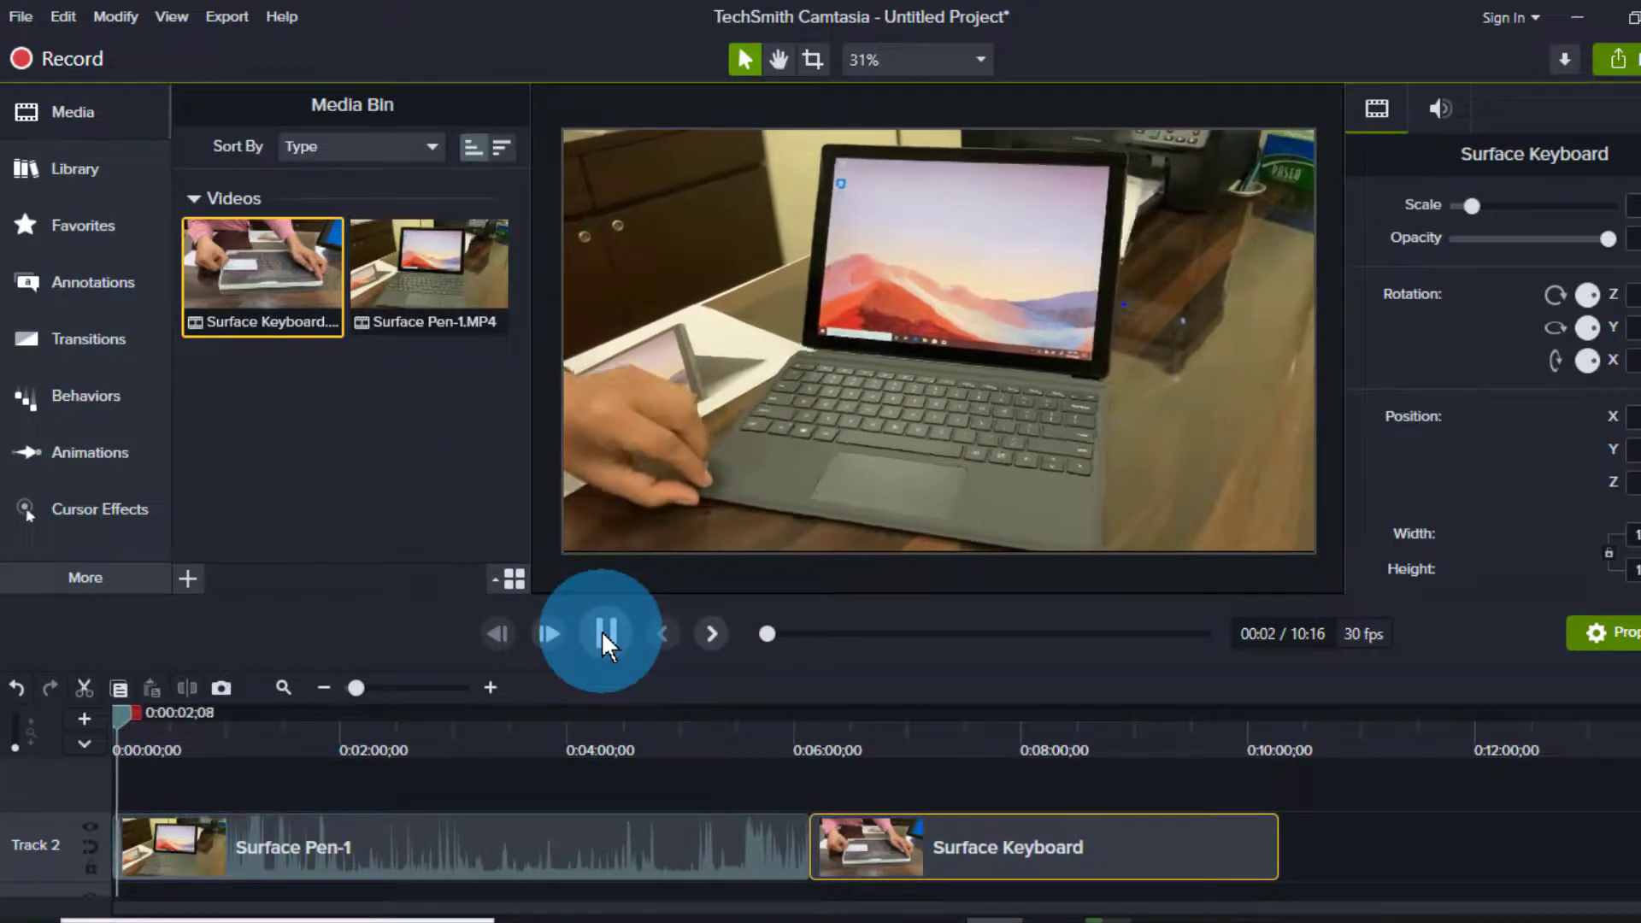
pyautogui.click(607, 635)
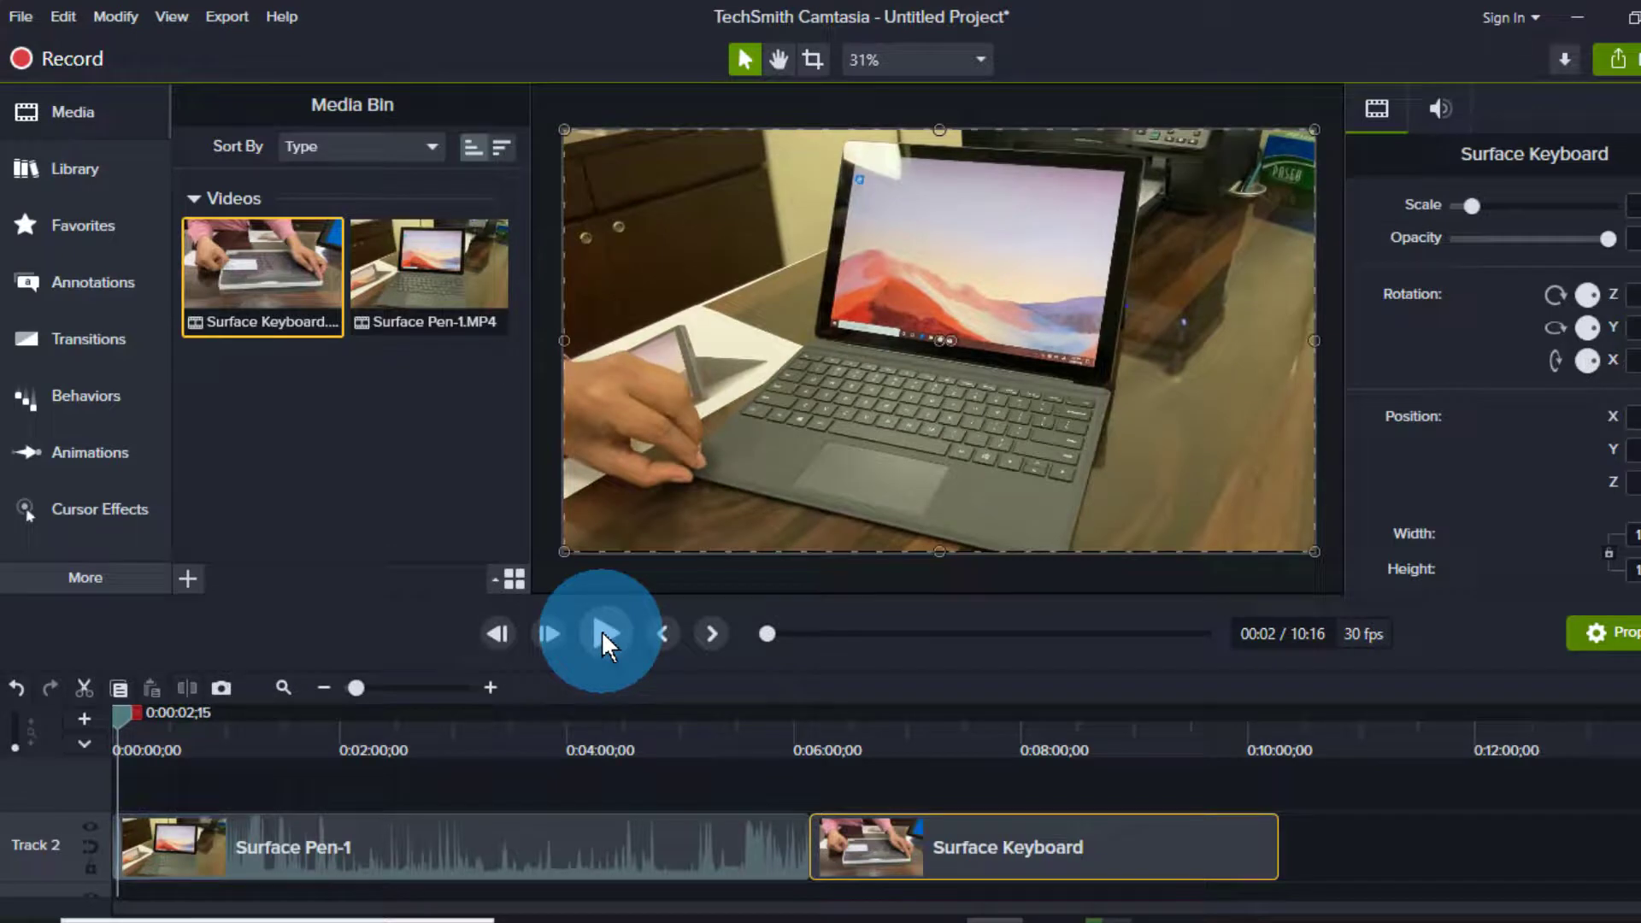